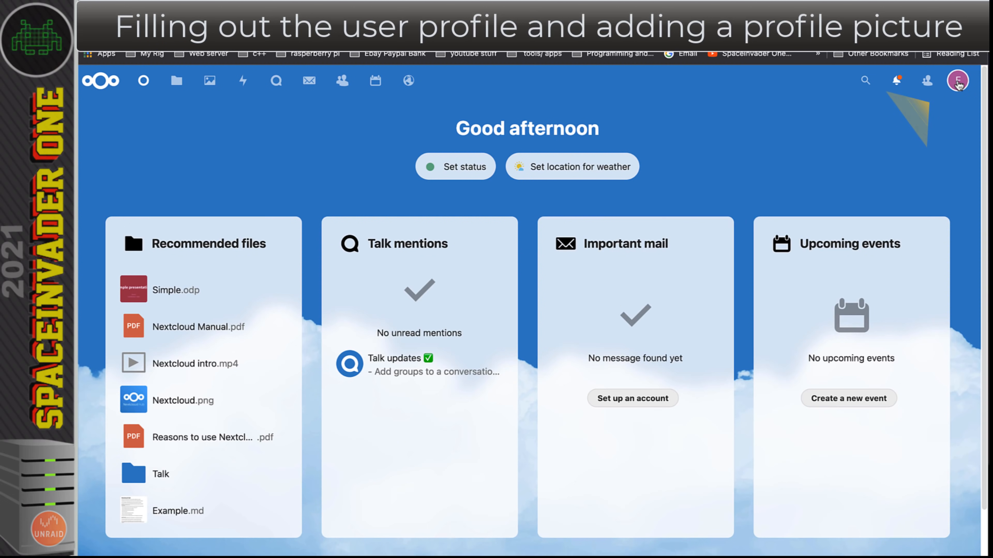
Go to Personal info settings from the avatar menu and scroll through the Personal and Administration sidebar
click(956, 82)
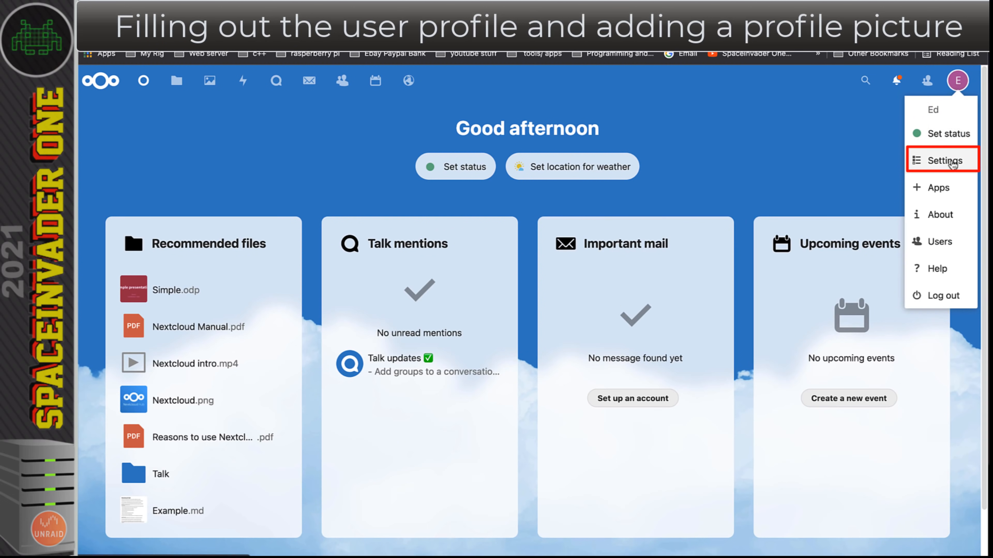
click(953, 161)
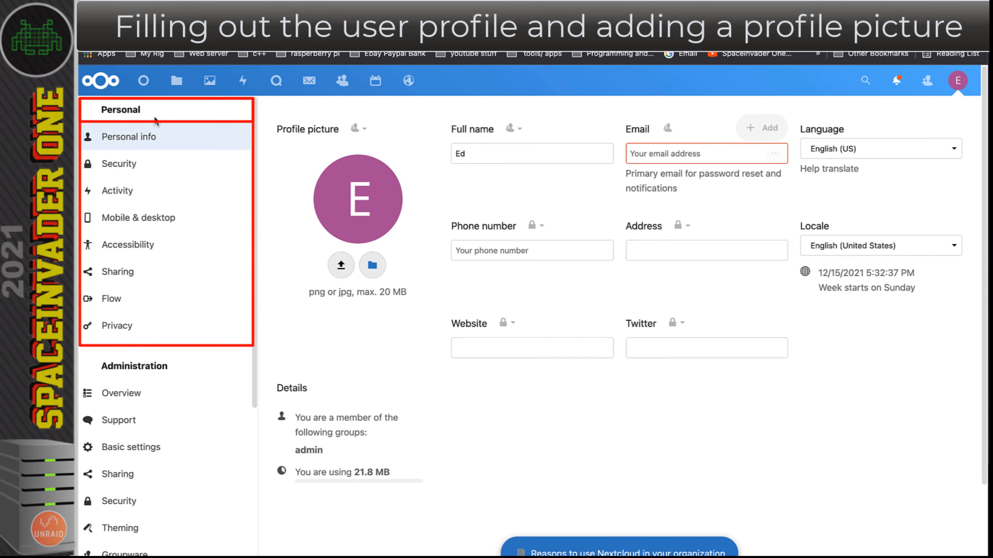
scroll(158, 358, down, 1)
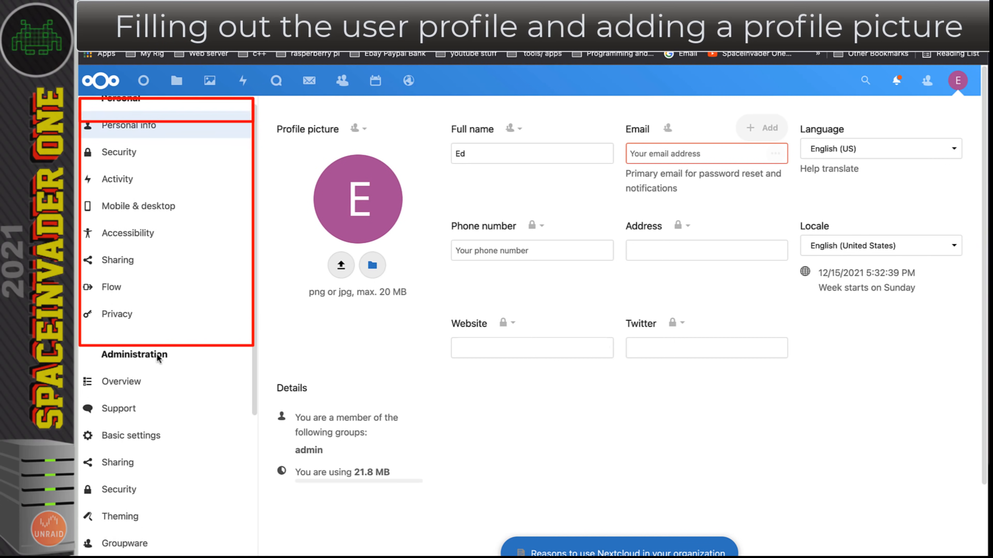
scroll(159, 358, down, 5)
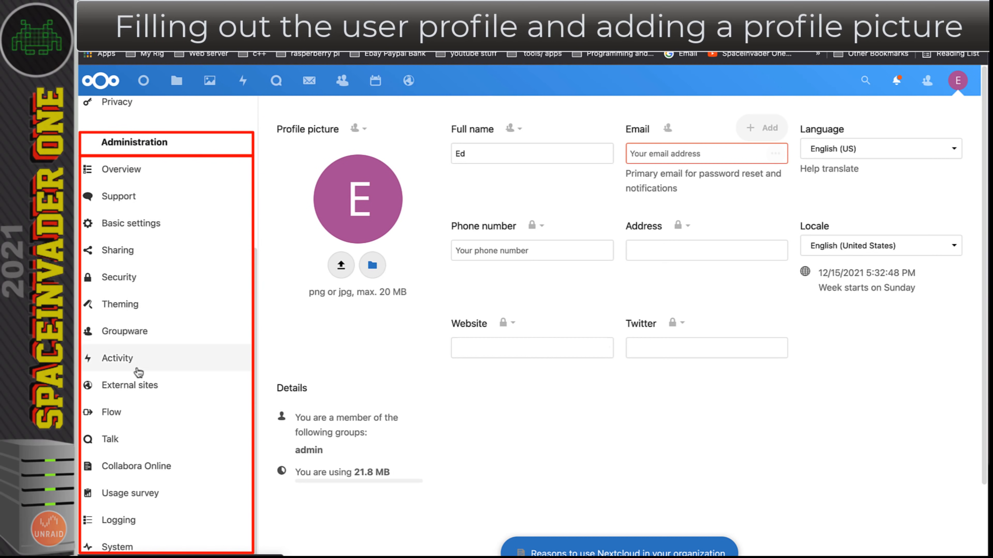
scroll(192, 263, up, 5)
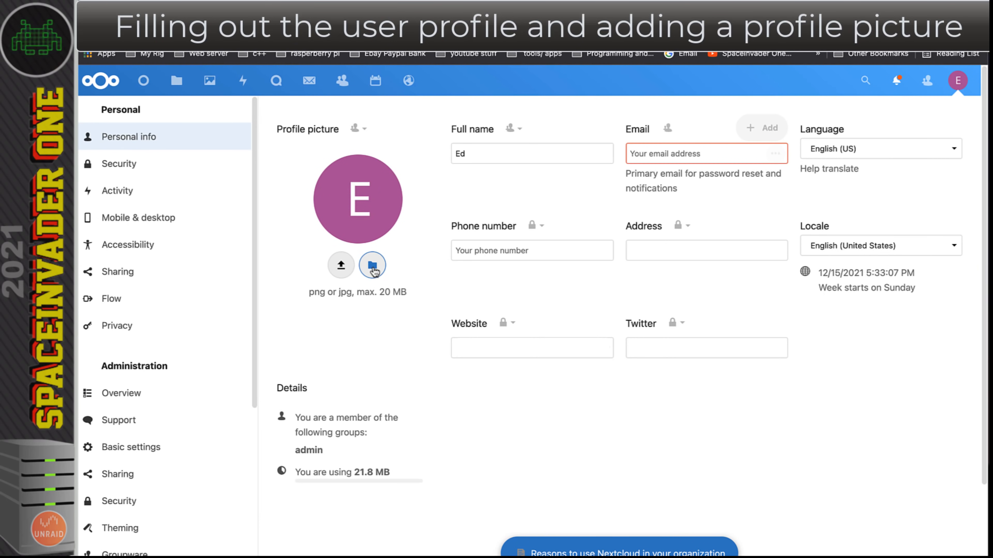
Upload spaceinvadericon.png from the computer and crop it to the full image as profile picture
click(373, 266)
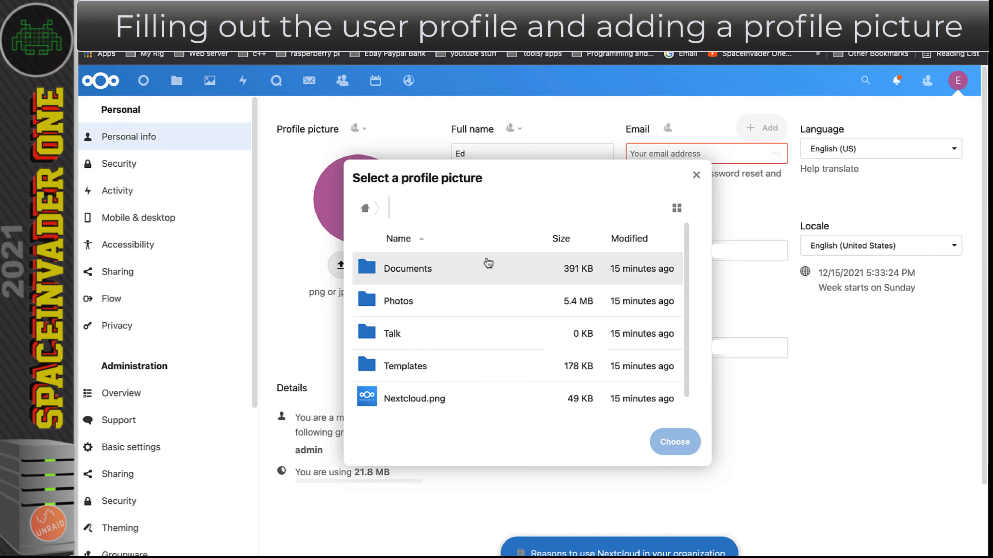
click(696, 177)
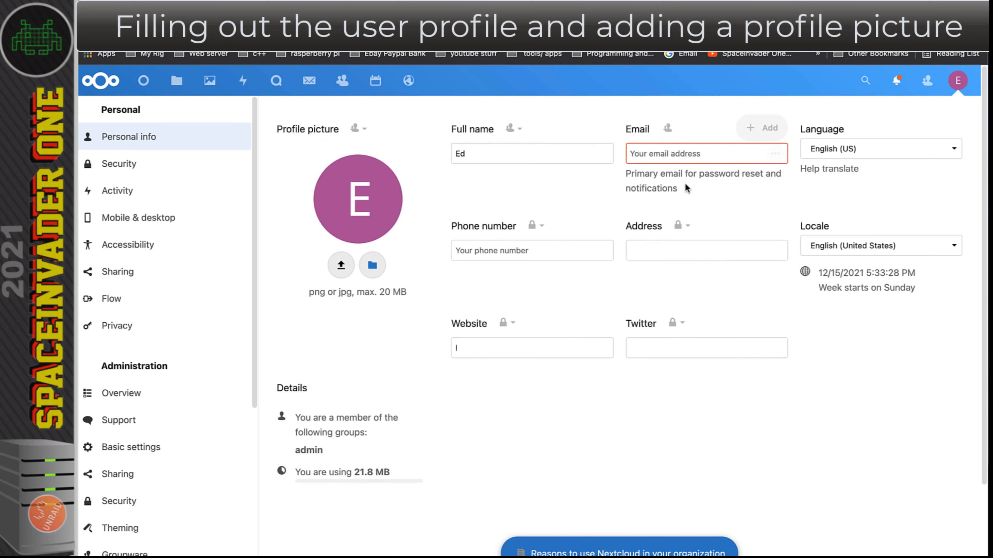
click(341, 266)
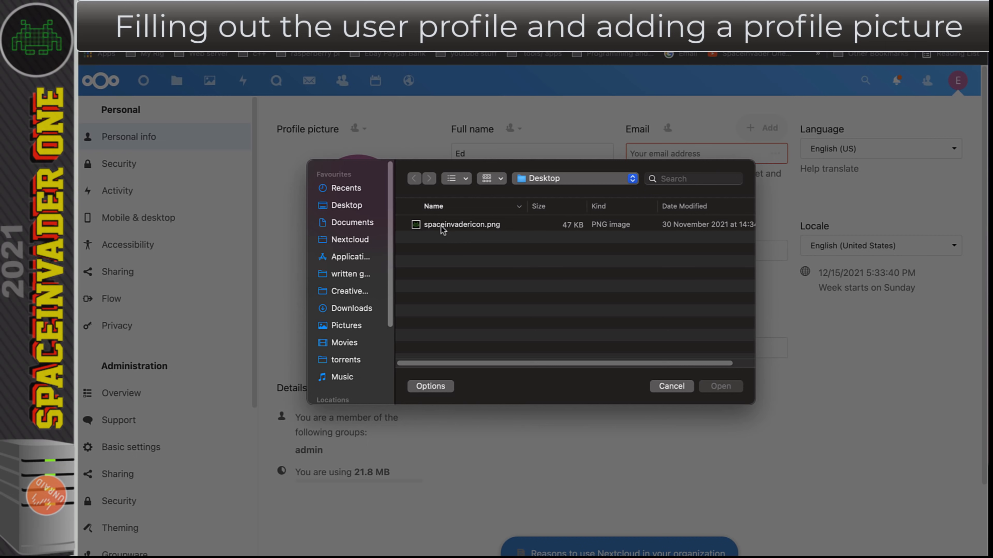
click(449, 225)
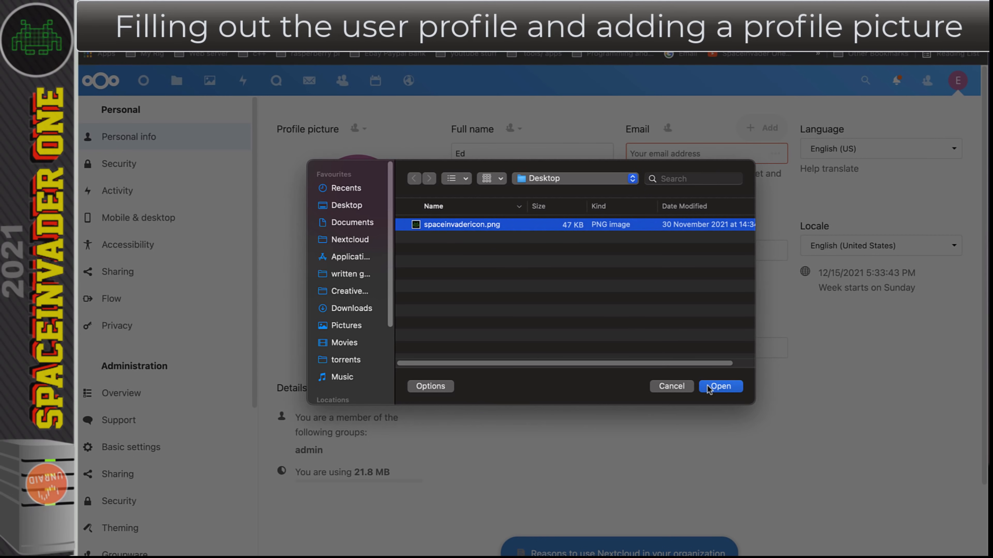
click(721, 387)
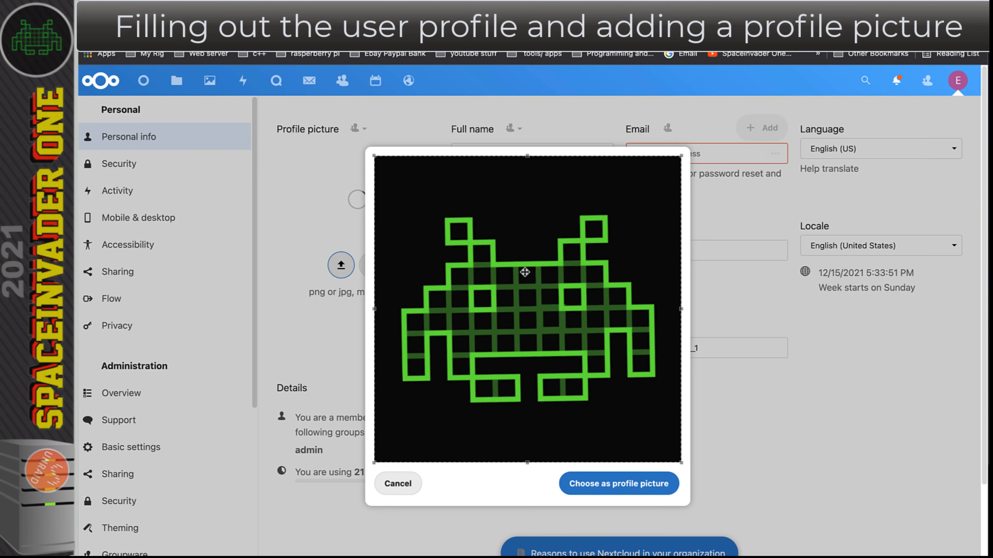
drag(526, 462, 510, 358)
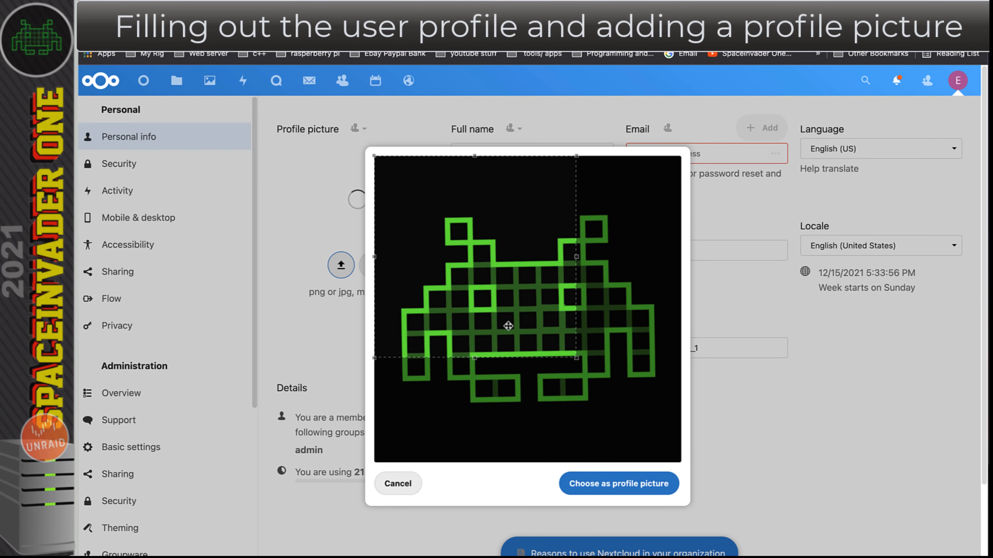
drag(492, 277, 539, 336)
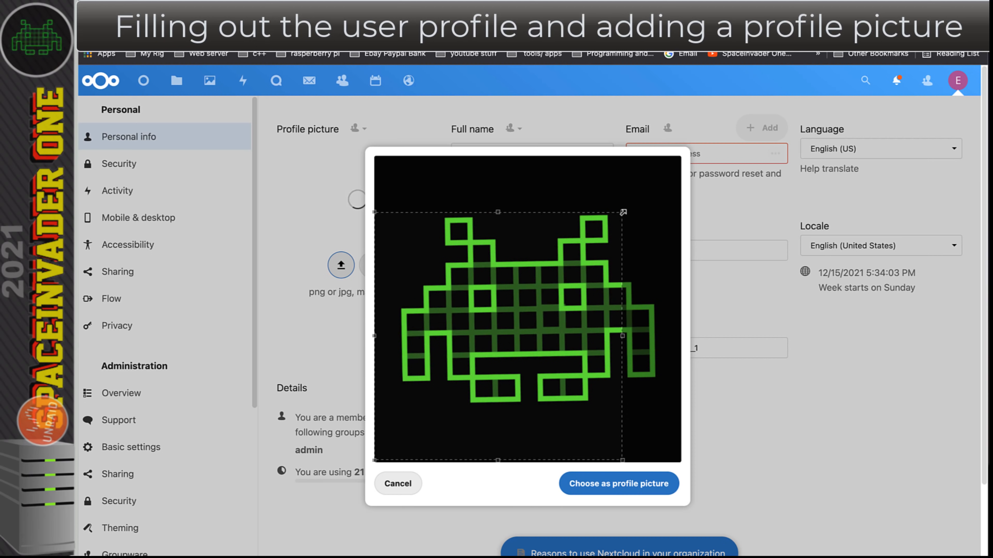
drag(623, 212, 679, 178)
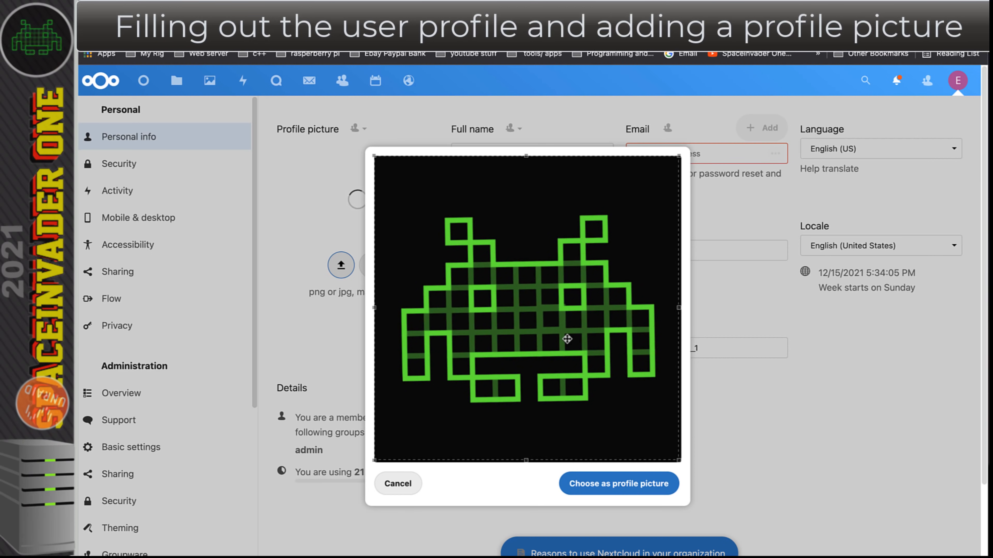
click(610, 483)
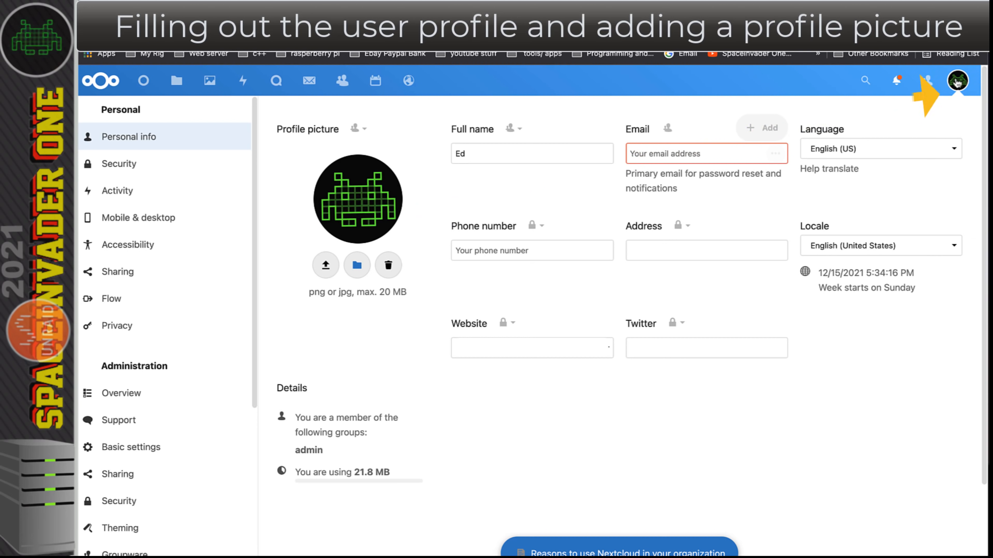
Enter the full name, email address and phone number in the Personal info fields
click(475, 160)
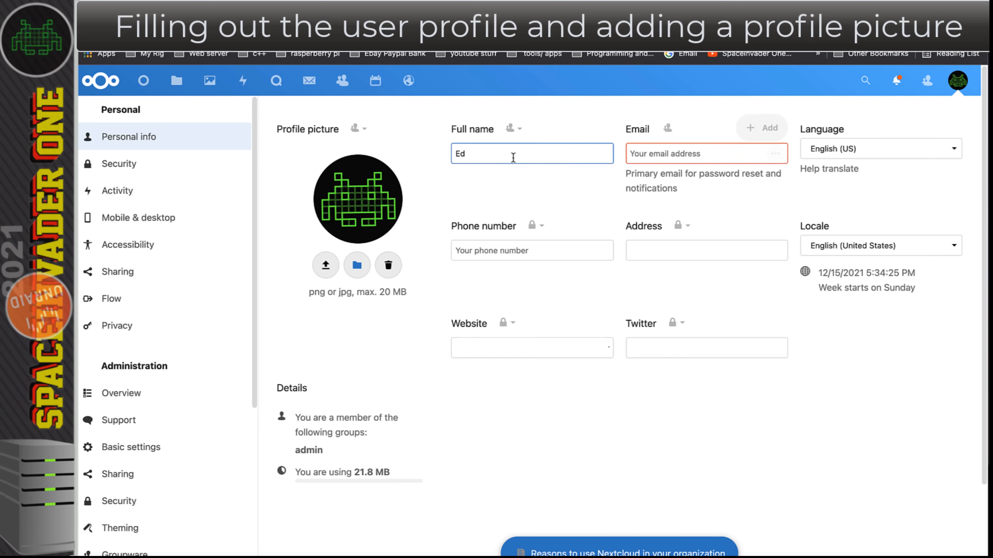
click(648, 126)
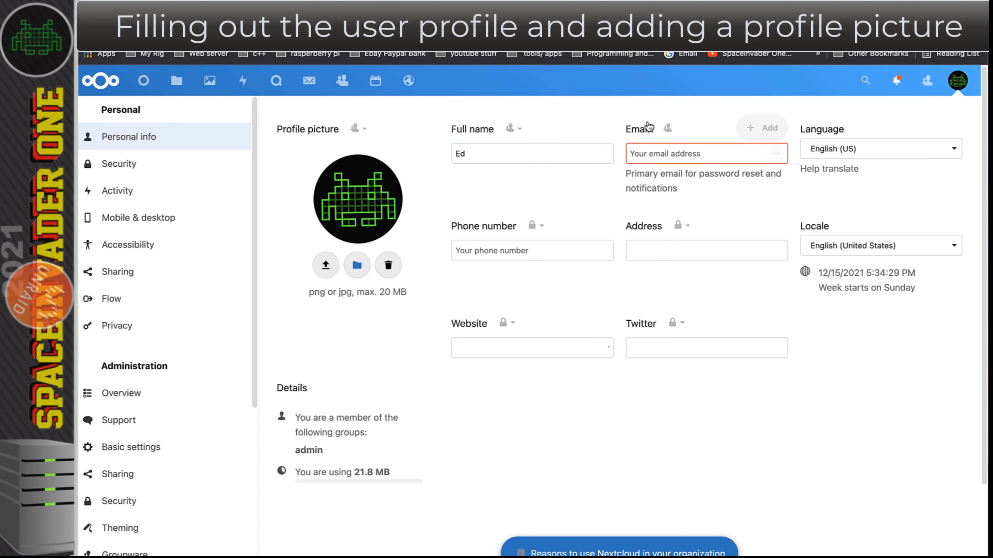
click(699, 240)
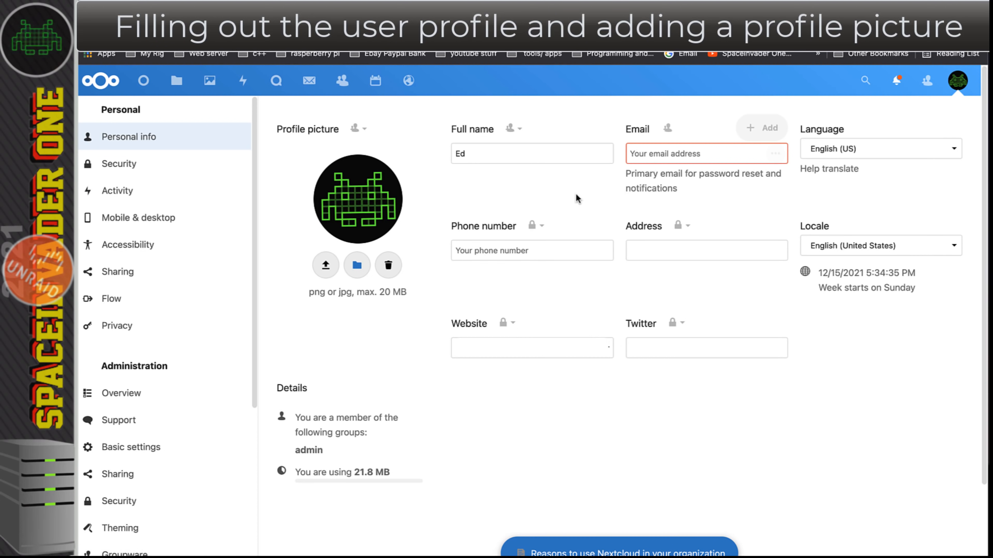
click(532, 154)
text(SpaceinvaderOne)
click(634, 152)
text(youremail@email.com)
click(532, 251)
text(12345678)
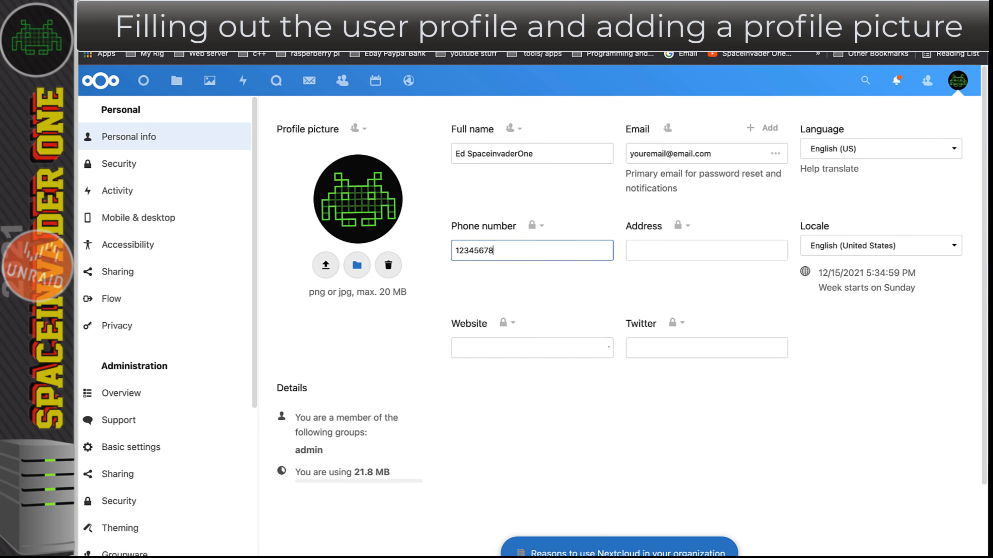
click(569, 273)
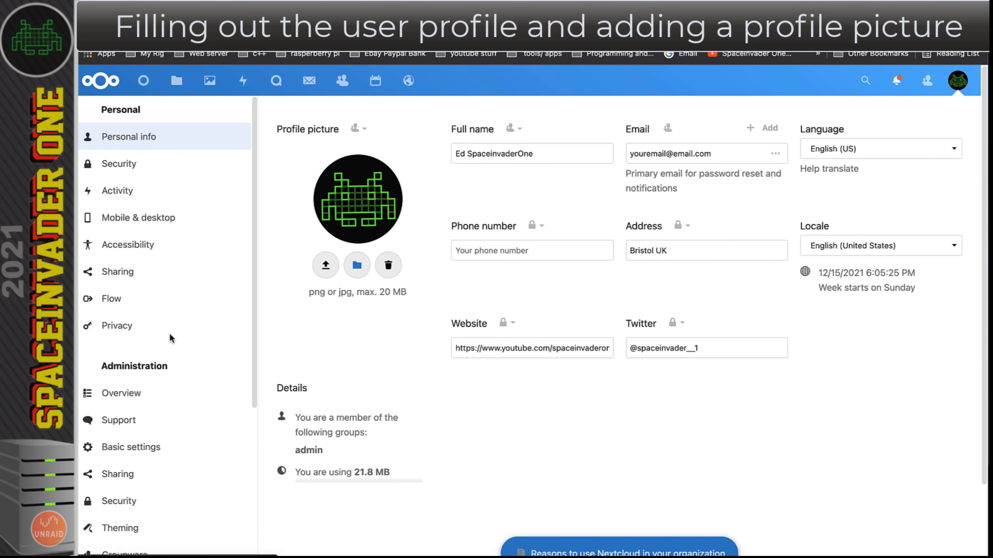
Open Administration > Overview to review the security and setup warnings
click(124, 397)
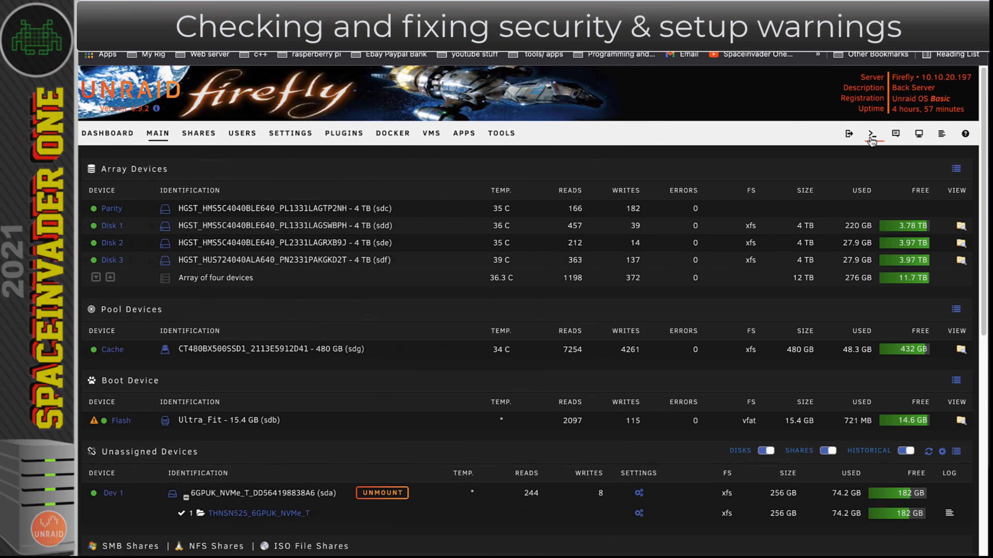
In the web terminal, open /mnt/user/appdata/swag/nginx/proxy-confs/nextcloud.subdomain.conf in nano
click(872, 135)
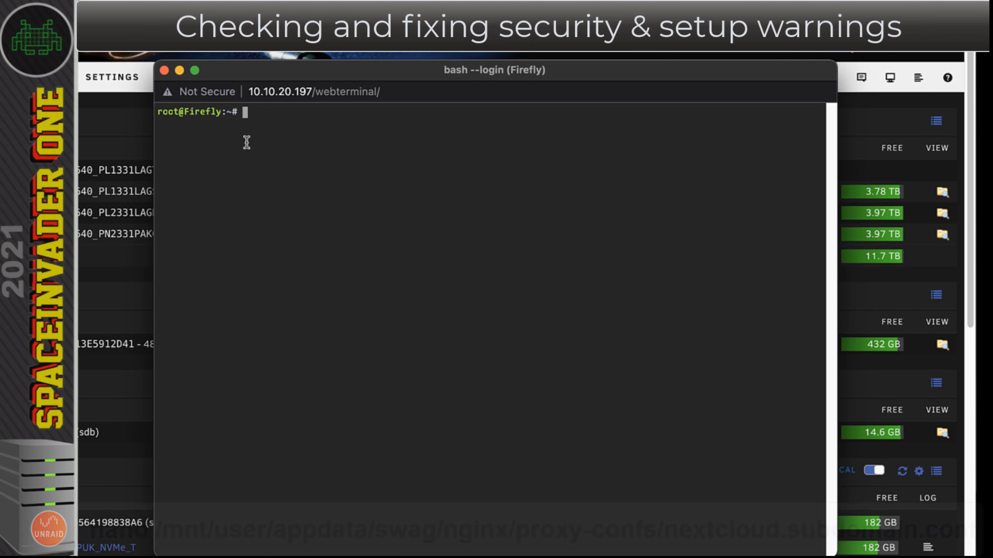
text(nano )
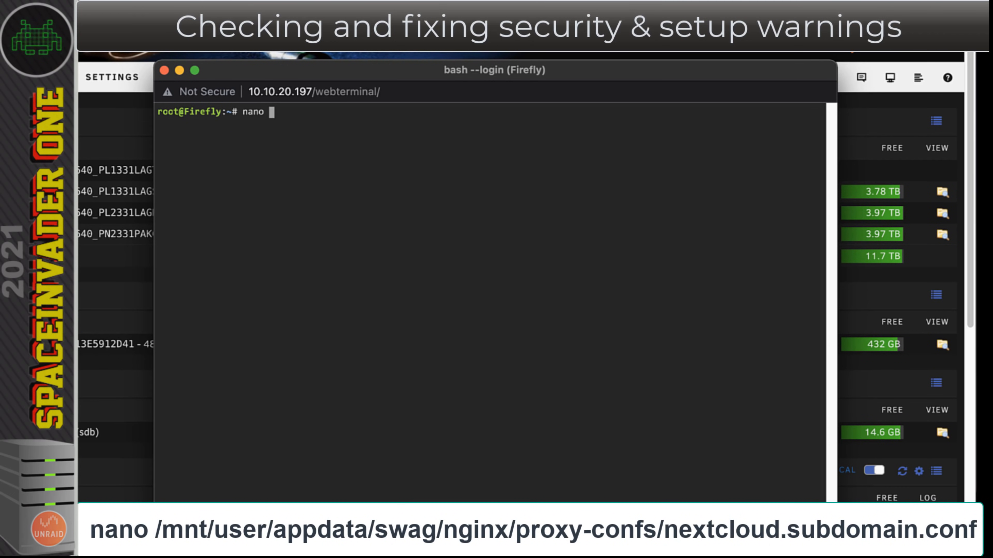
text(/mnt/user/appdata/swag/)
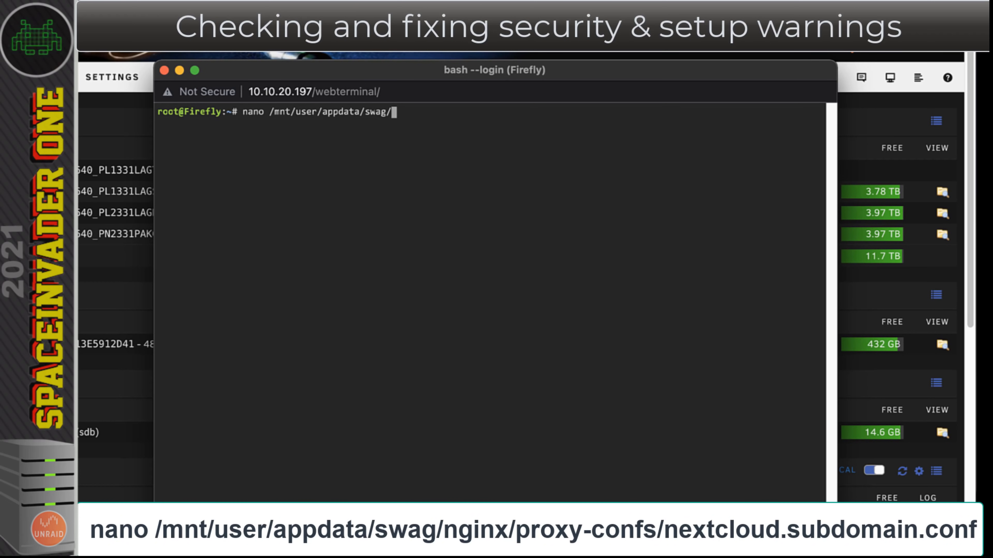
text(nginx/proxy-)
key(Tab)
text(next)
key(Tab)
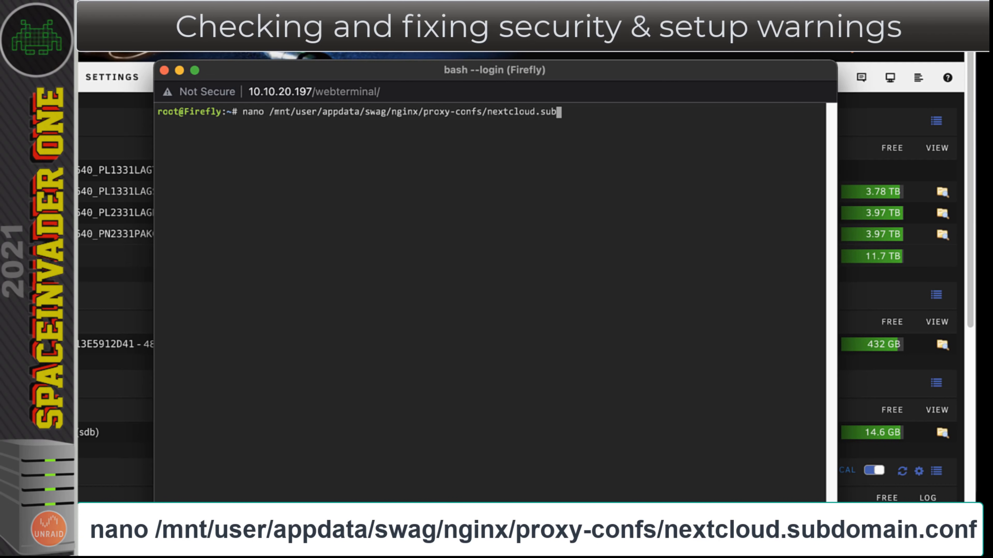
text(d)
key(Tab)
key(Return)
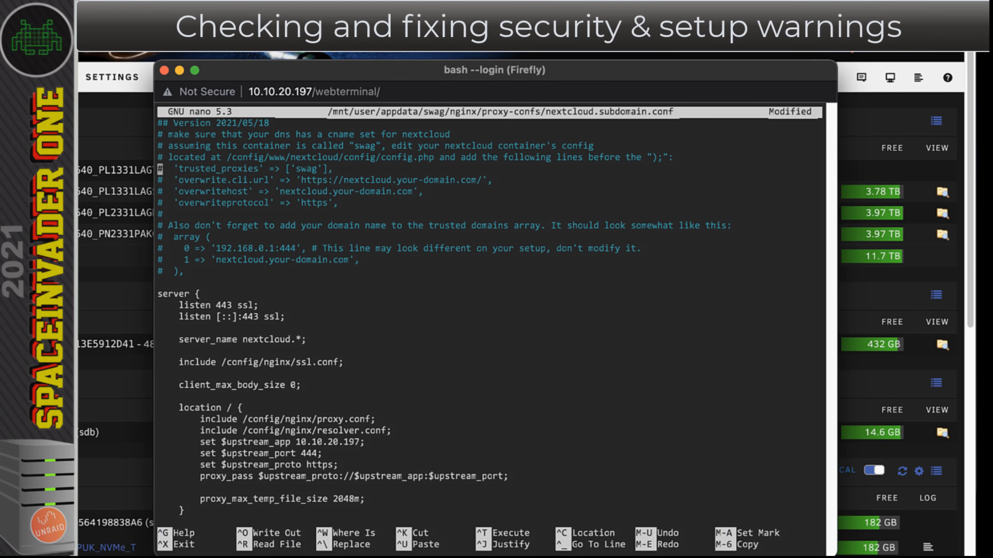
Paste the Strict-Transport-Security add_header line under the ssl.conf include and save the file
key(Down)
key(Down)
key(Down)
key(Down)
key(Down)
key(Down)
key(Down)
key(Down)
key(Down)
key(Down)
key(Down)
key(Down)
key(Down)
key(Down)
key(Down)
key(Down)
key(Down)
key(Down)
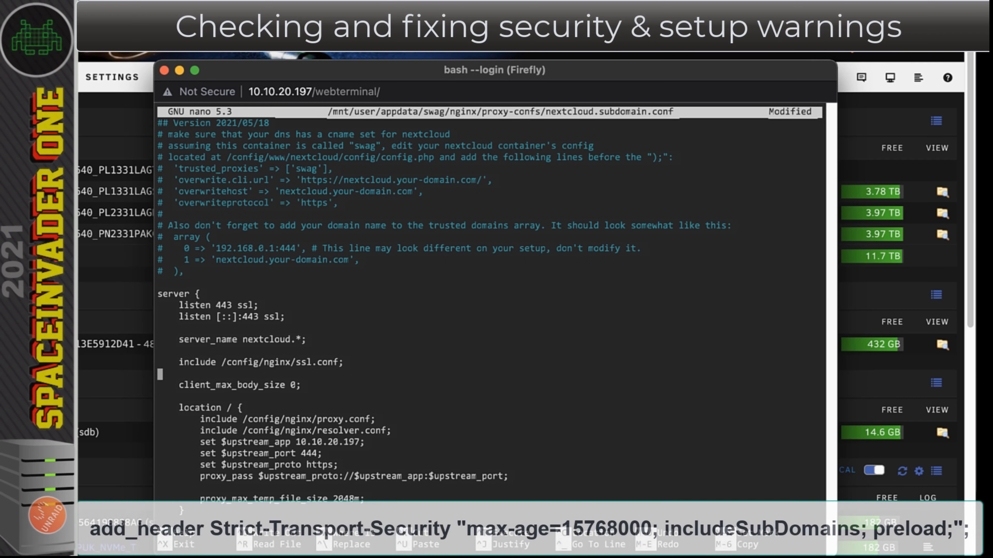
text(add_header Strict-Transport-Security "max-age=15768000; includeSubDomains; preload;";)
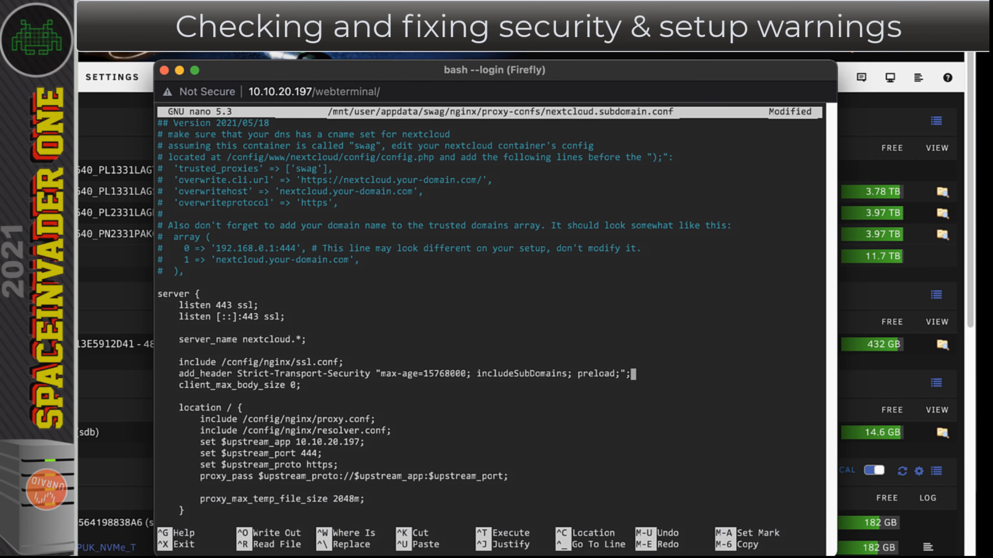
key(ctrl+o)
key(Return)
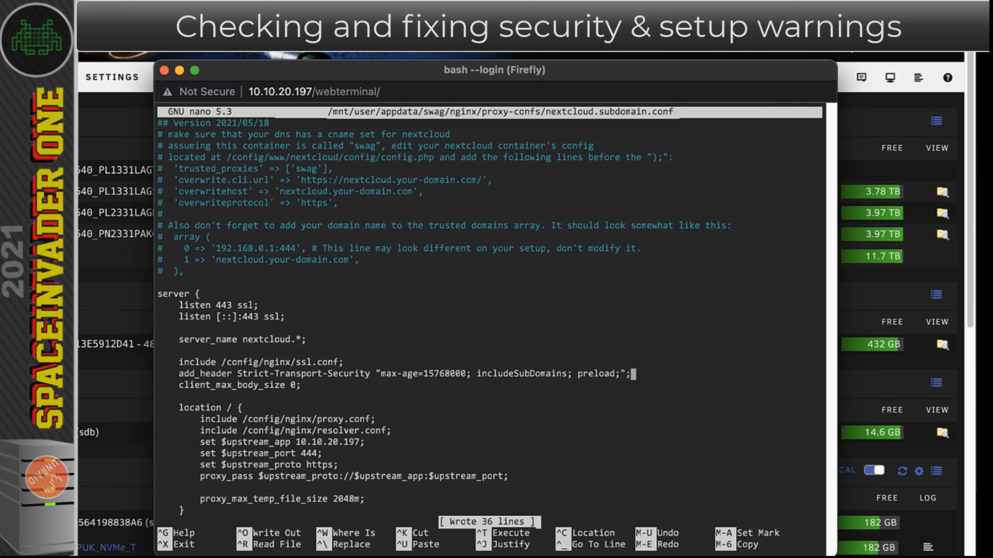
key(ctrl+x)
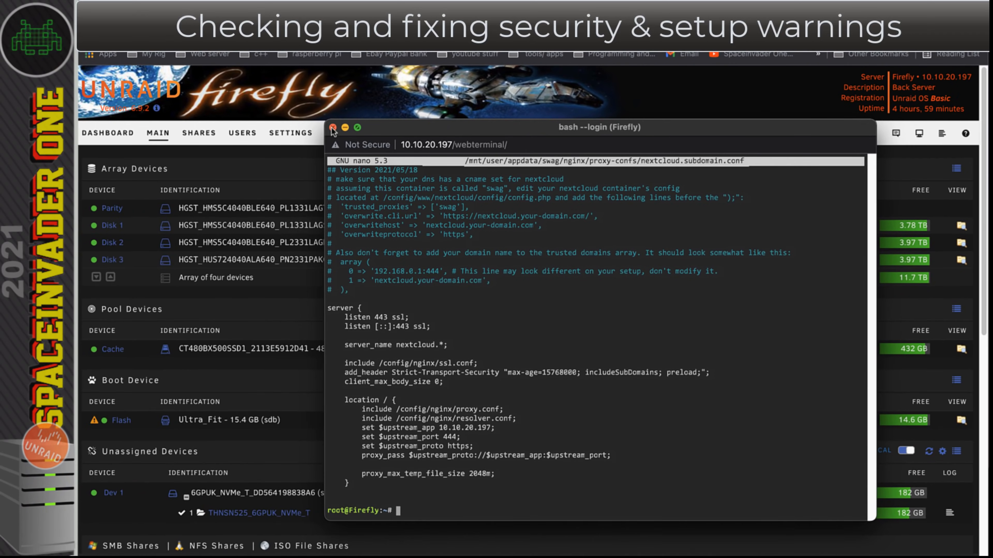
Close the terminal, restart the swag container and stop the nextcloud container on the Docker page
click(170, 72)
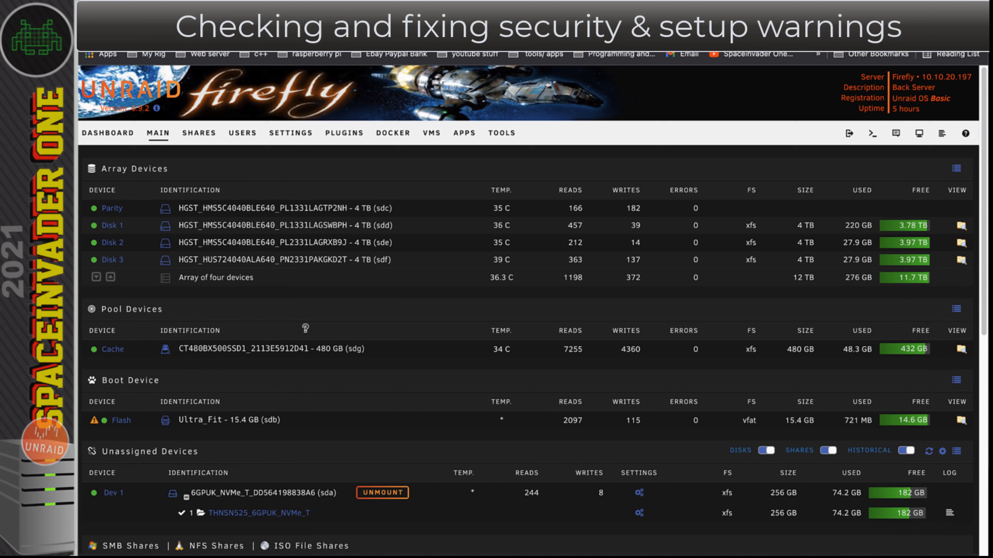
click(393, 134)
click(96, 325)
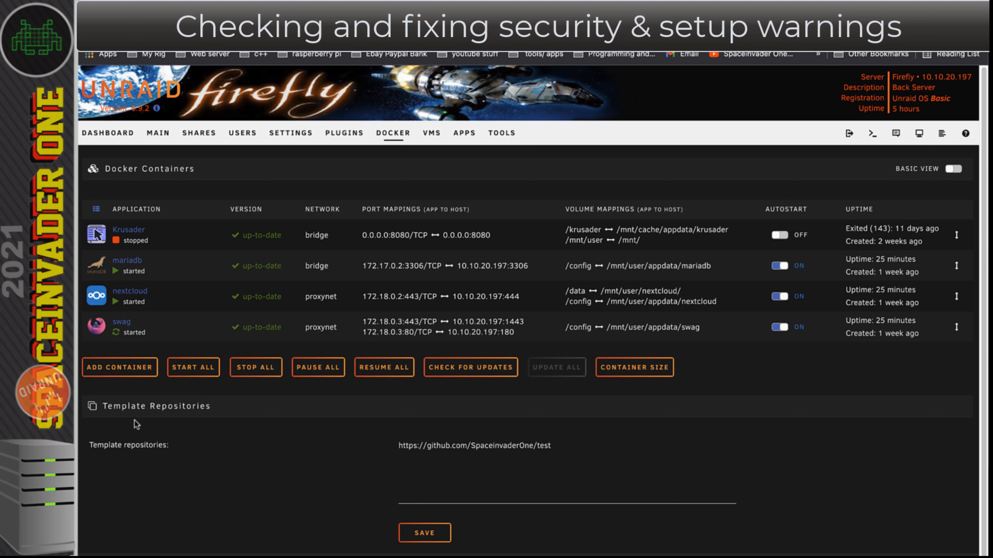
click(135, 422)
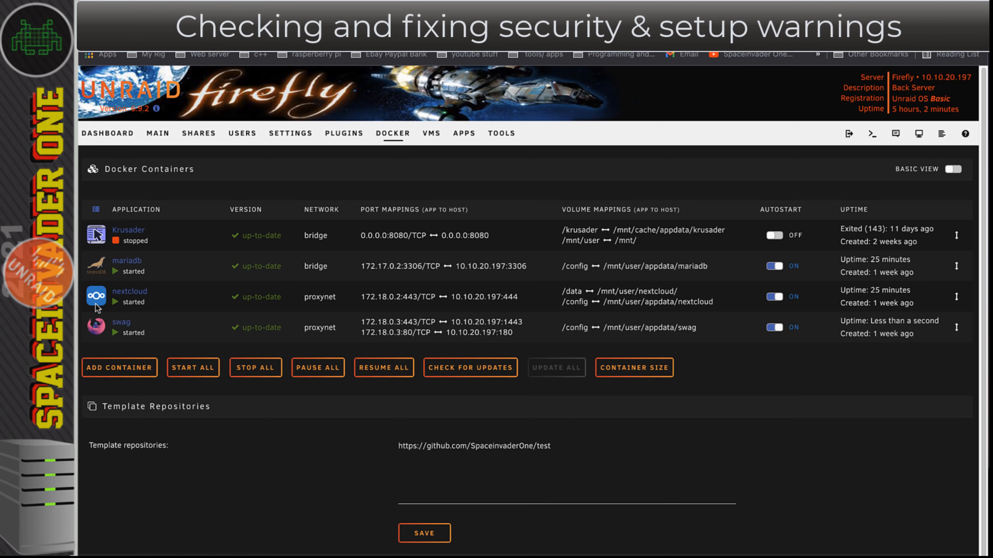
click(100, 300)
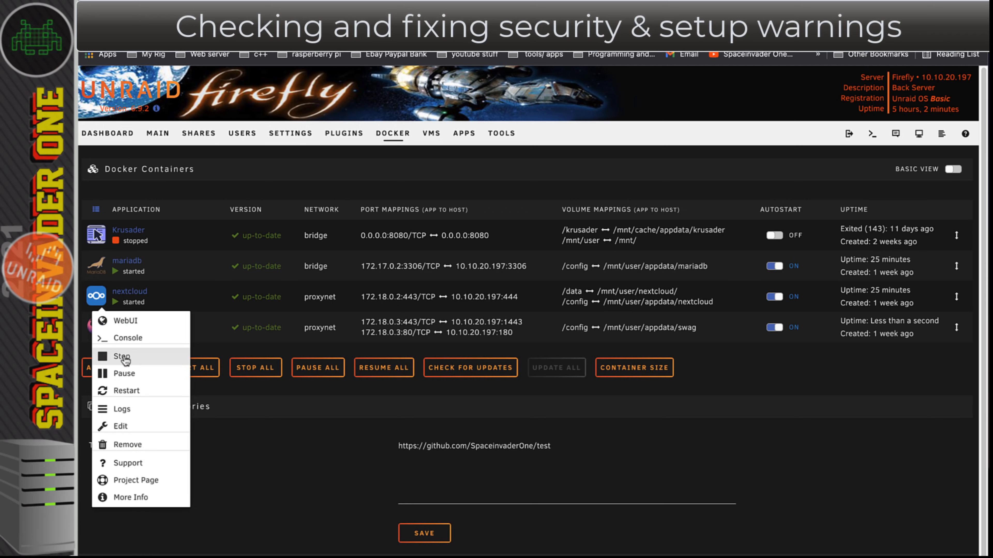
click(117, 392)
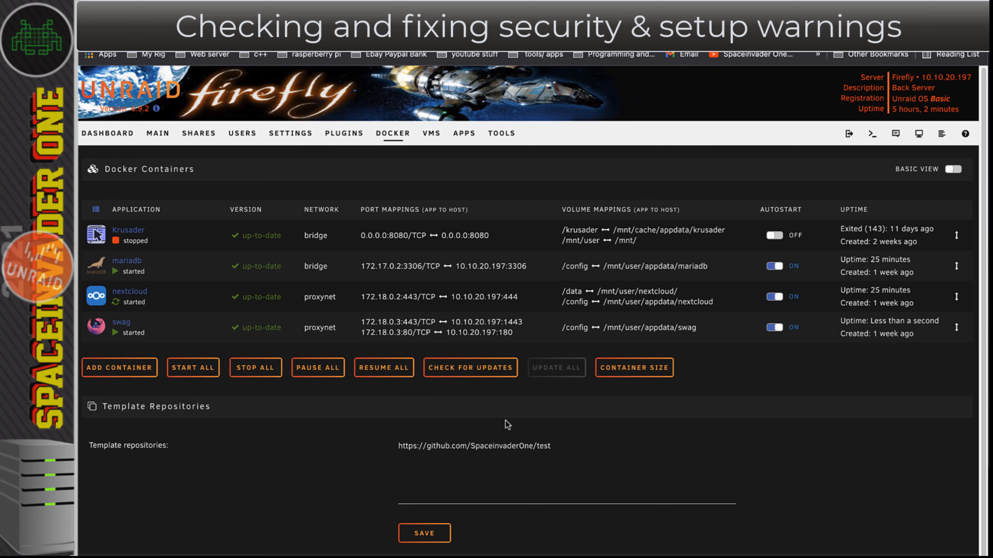
Open /mnt/user/appdata/nextcloud/www/nextcloud/config/config.php in nano from the web terminal
click(872, 135)
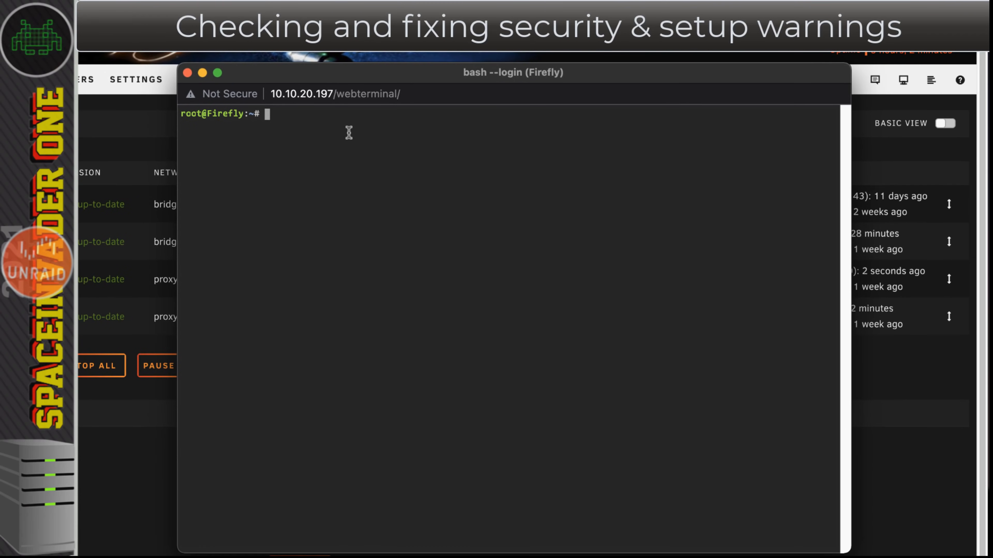
text(nano /mnt/user)
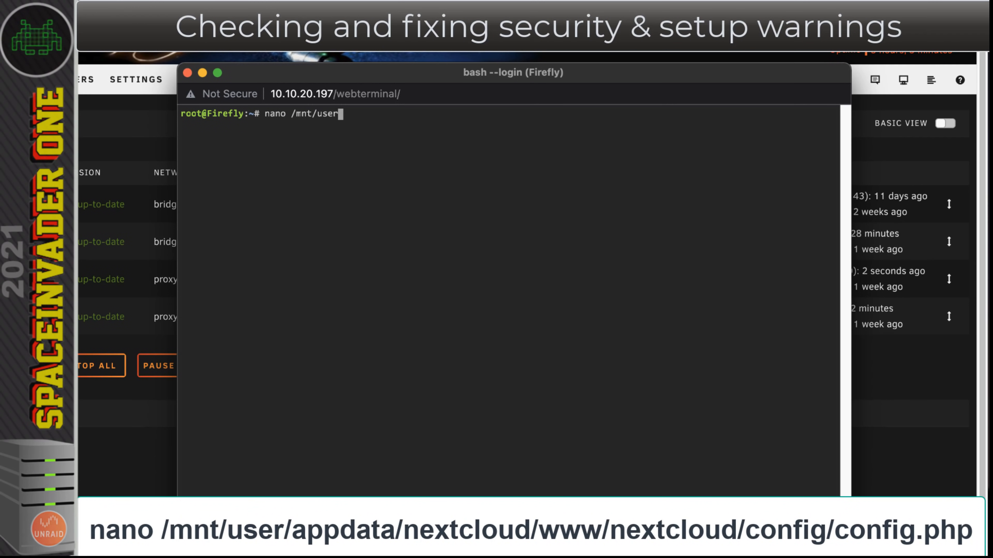
text(/appdata/nextcloud/www/)
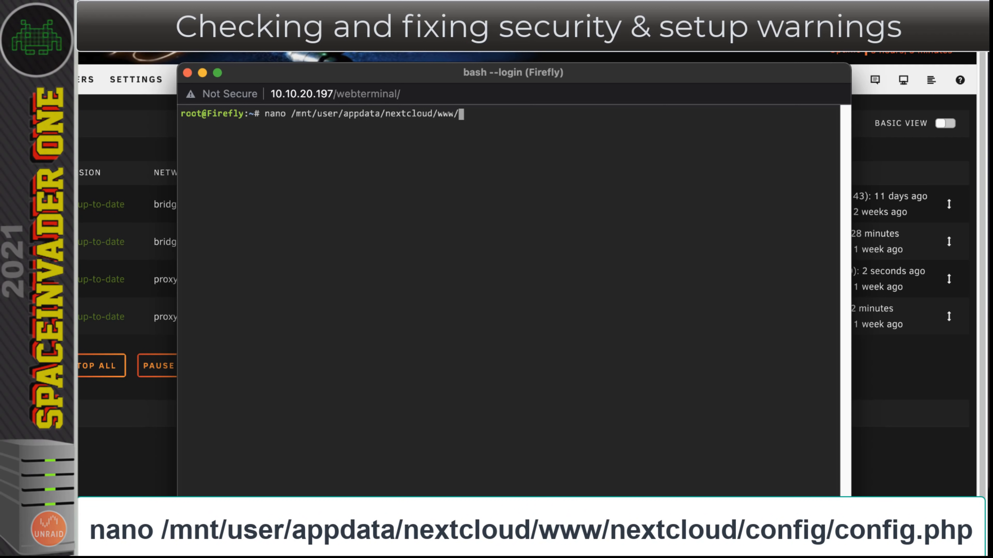
text(nextcloud/config/)
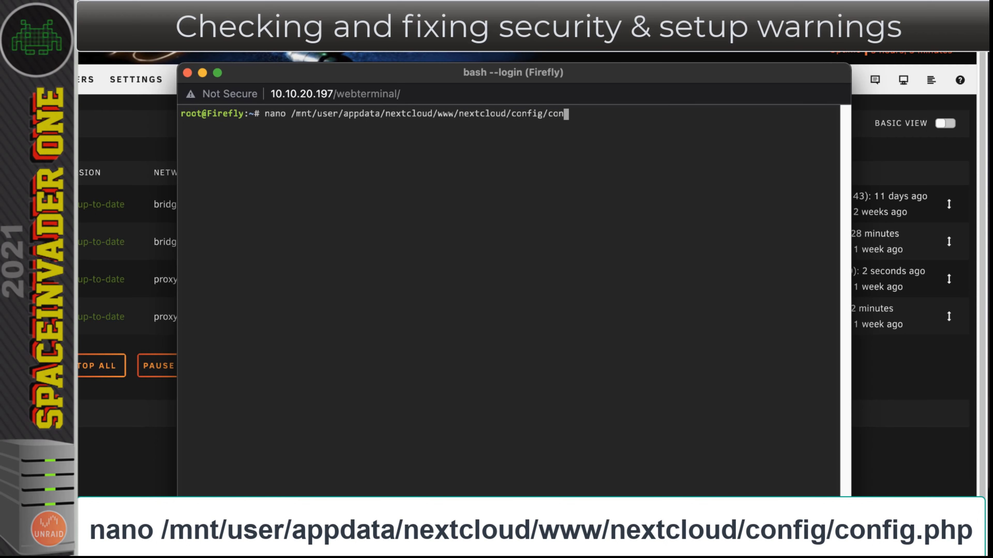
text(con)
key(Tab)
key(Return)
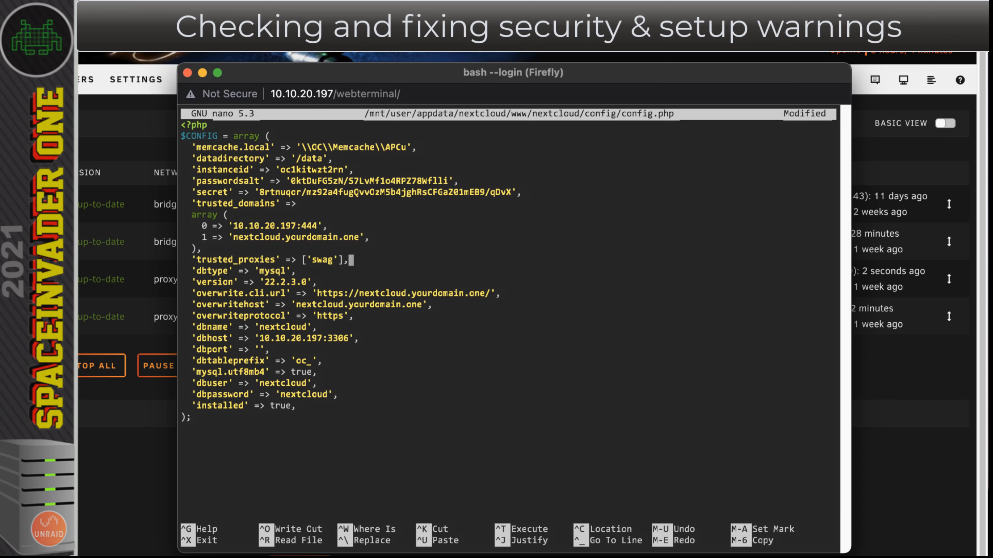
Add 'default_phone_region' => 'GB' after trusted_proxies and save config.php
key(Return)
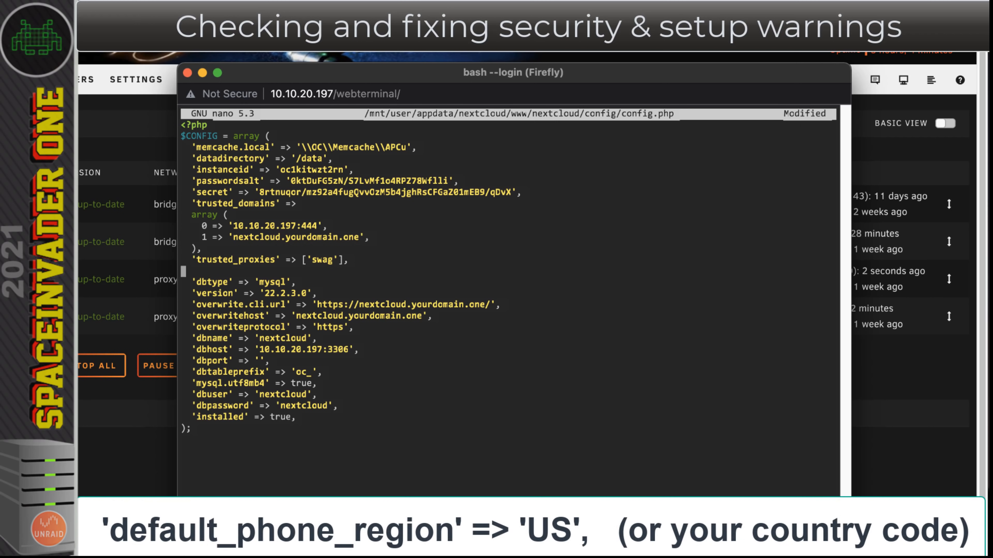
key(super+v)
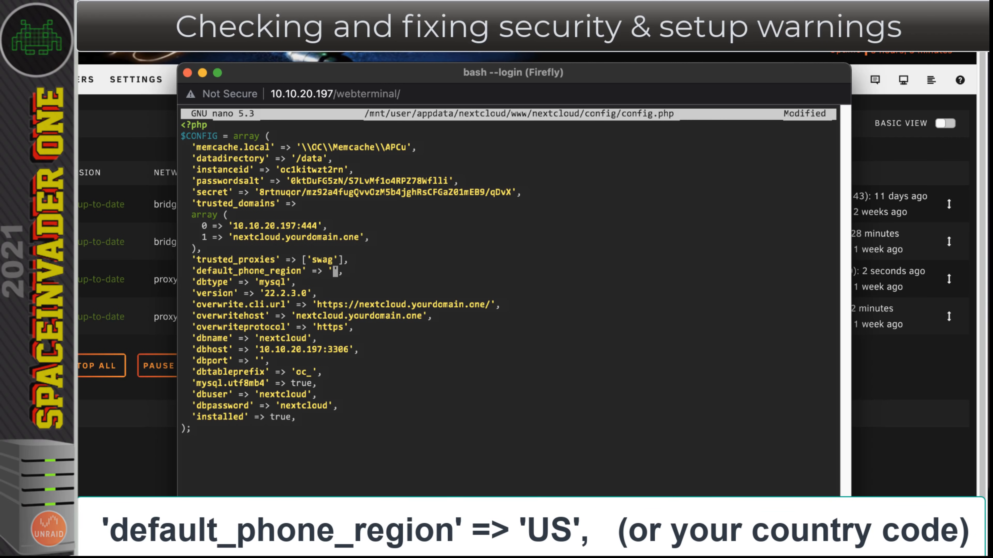
key(BackSpace)
key(BackSpace)
text(GB)
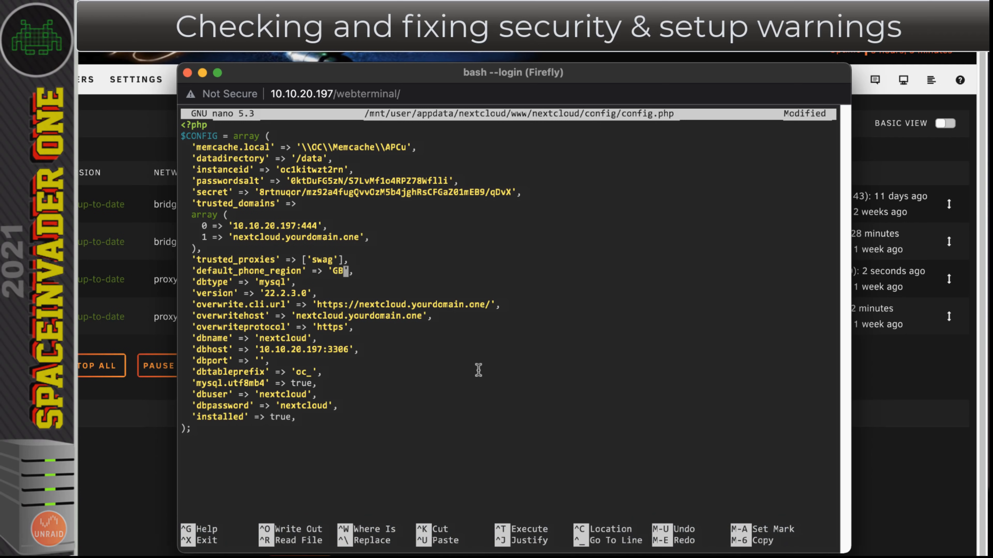
key(ctrl+o)
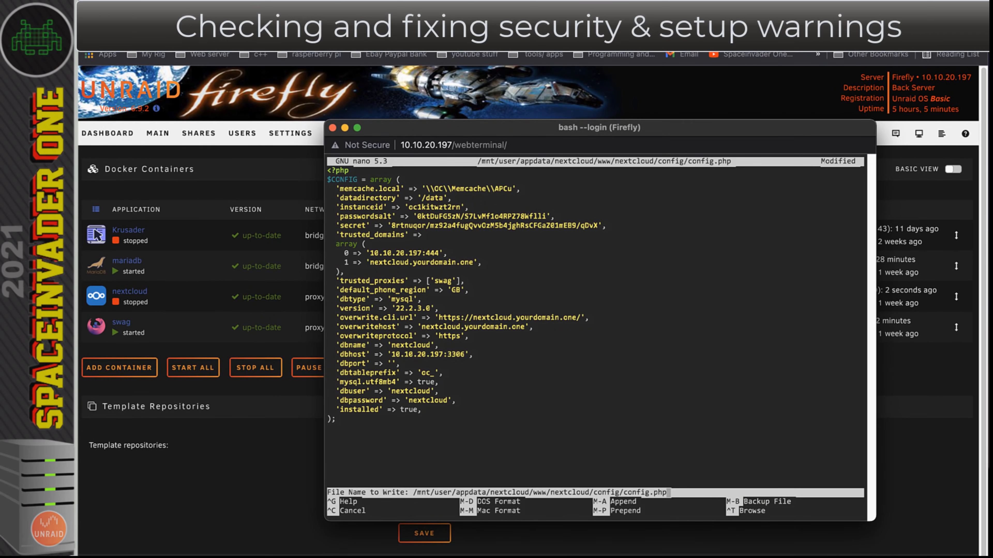
key(Return)
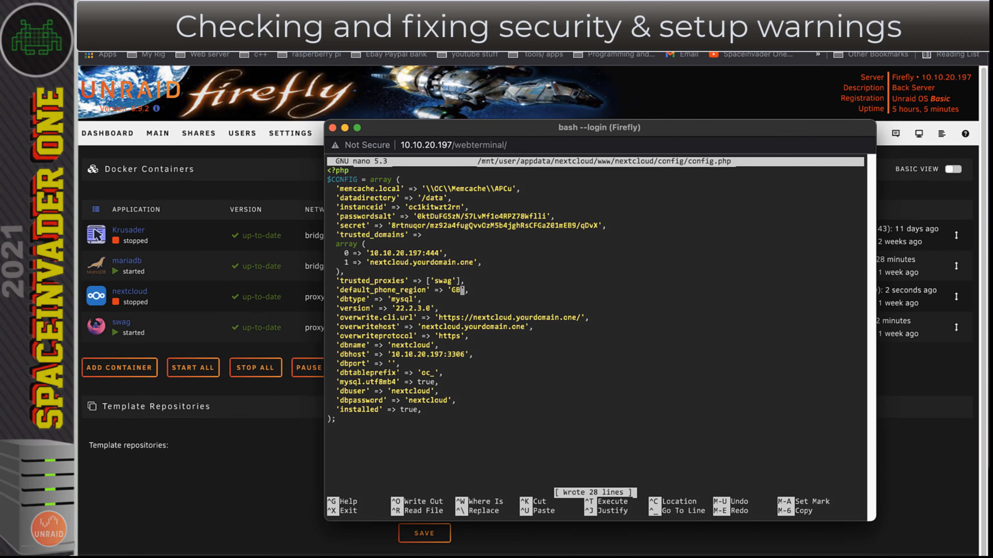
key(ctrl+x)
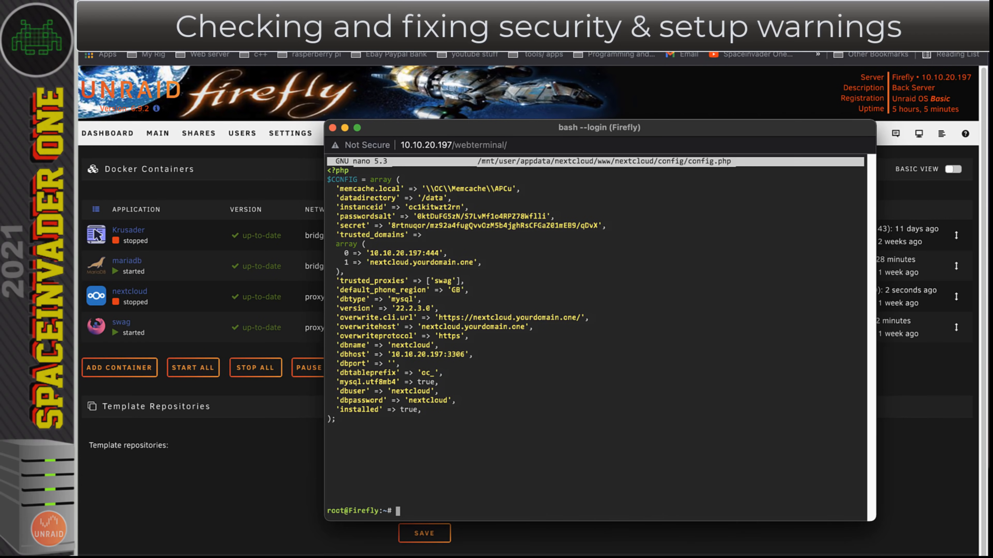
Start the nextcloud container again and rerun Nextcloud's security and setup checks
click(332, 127)
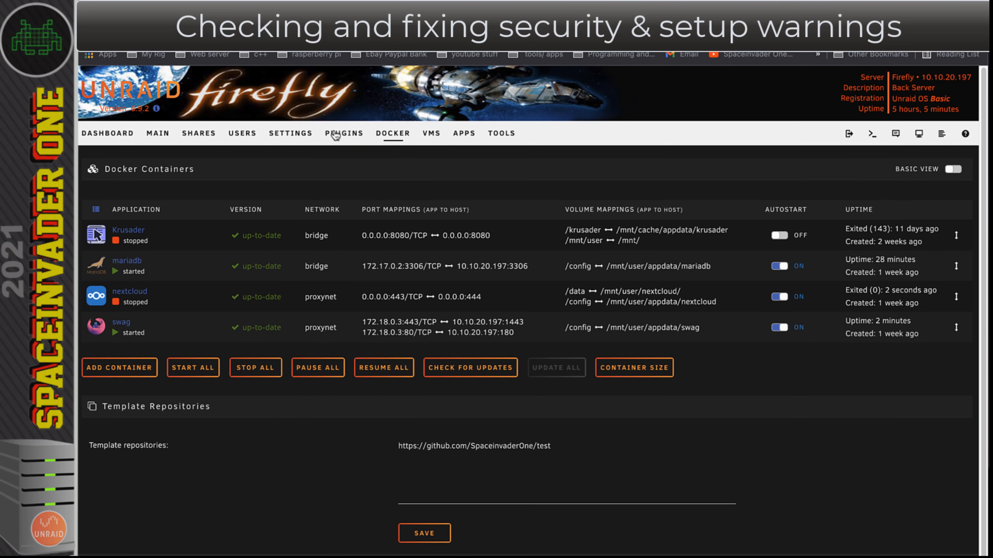
click(97, 297)
click(164, 317)
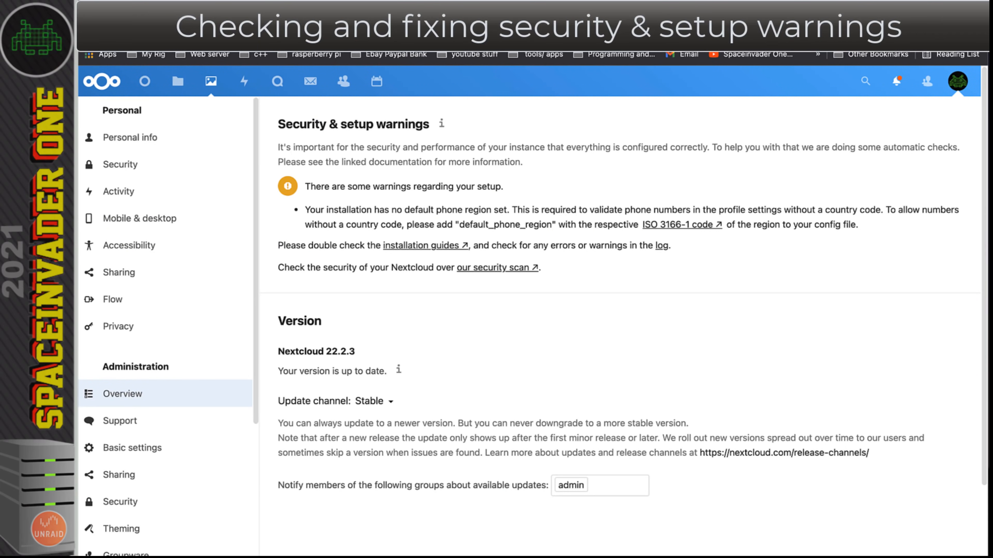
click(136, 34)
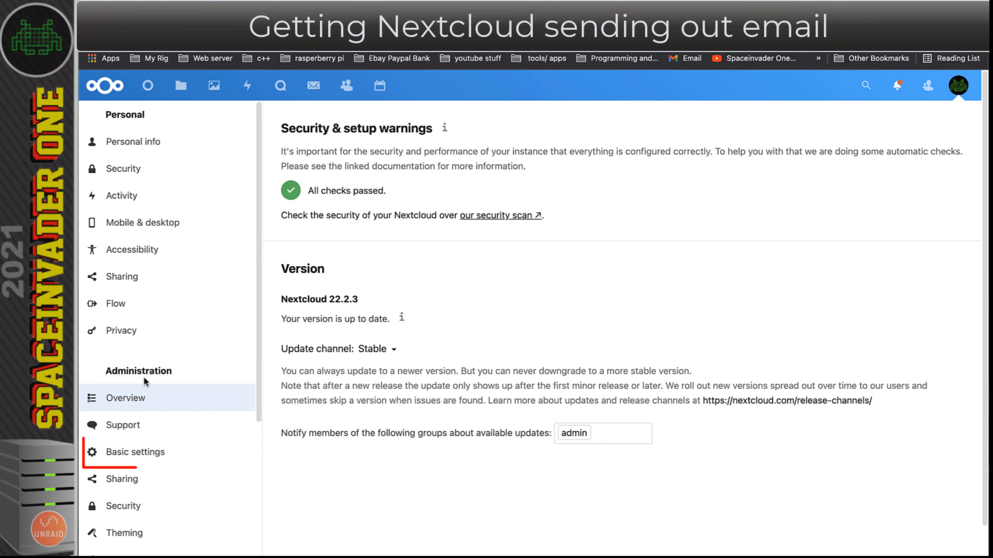
Open Basic settings and scroll to the Email server section's From address field
click(143, 459)
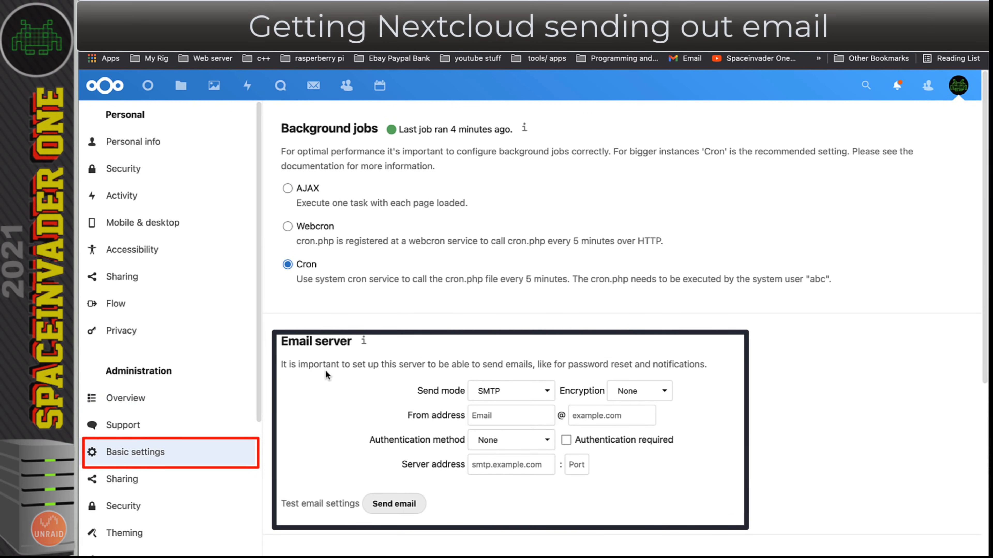
scroll(324, 370, down, 3)
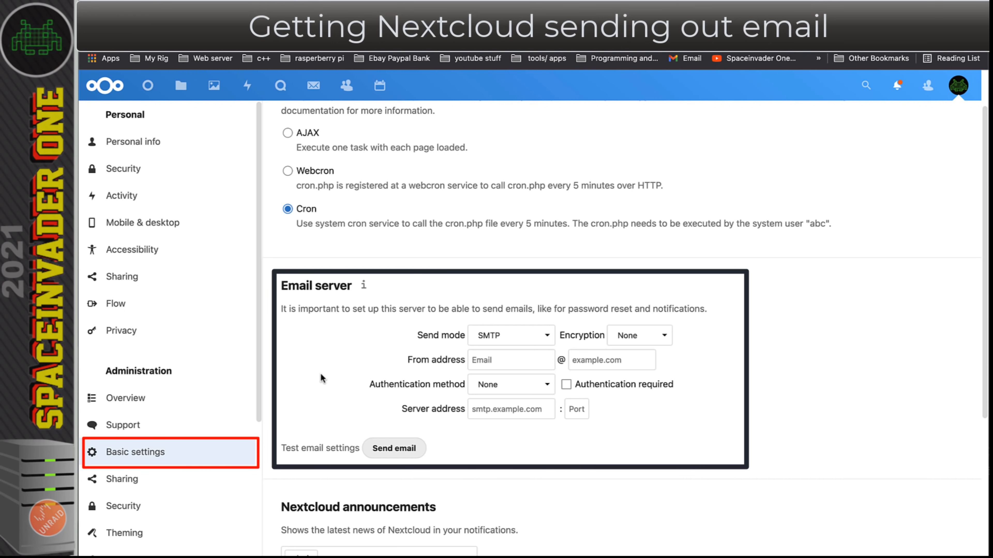
click(395, 360)
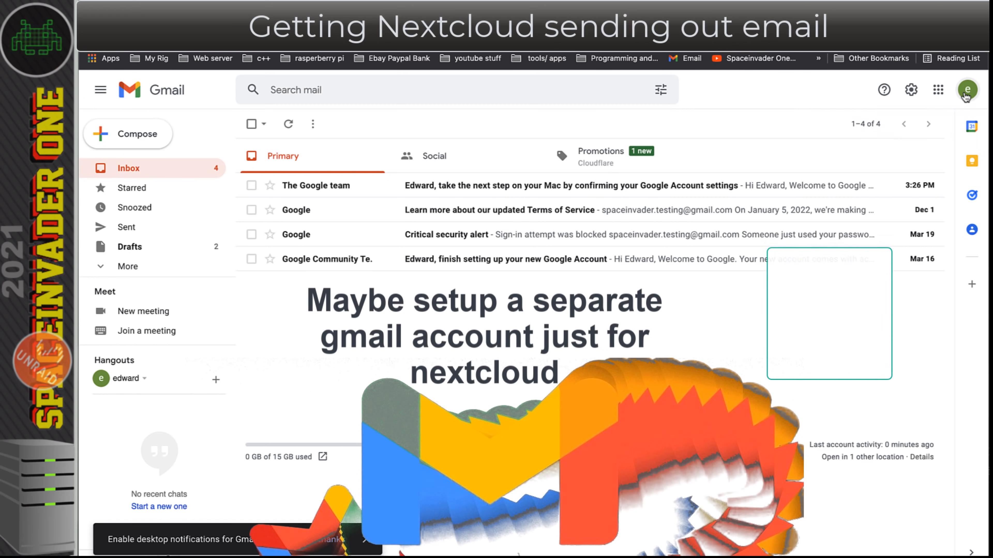
Open the Google account panel from the avatar in the Gmail inbox
click(967, 90)
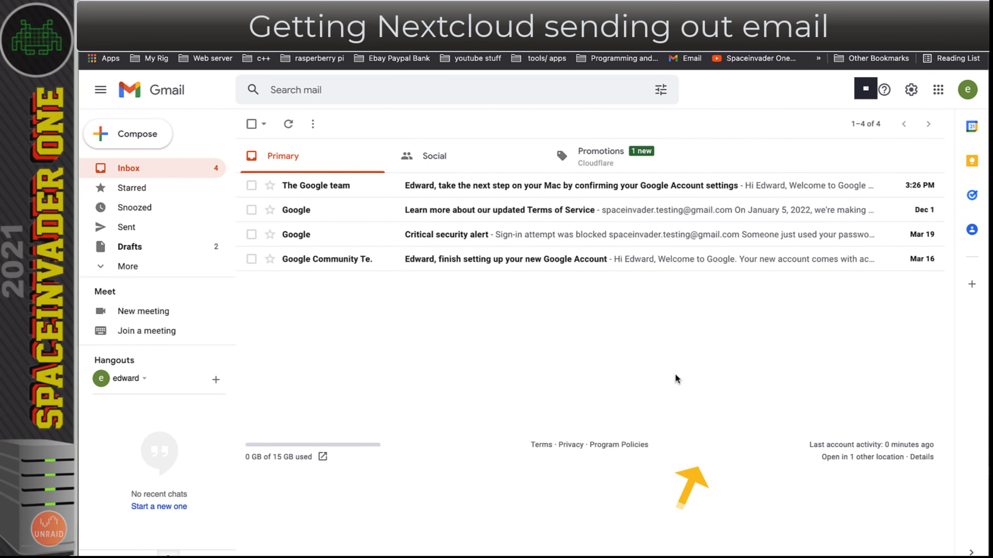
In Gmail's full settings, select Enable IMAP under Forwarding and POP/IMAP and save changes
click(911, 89)
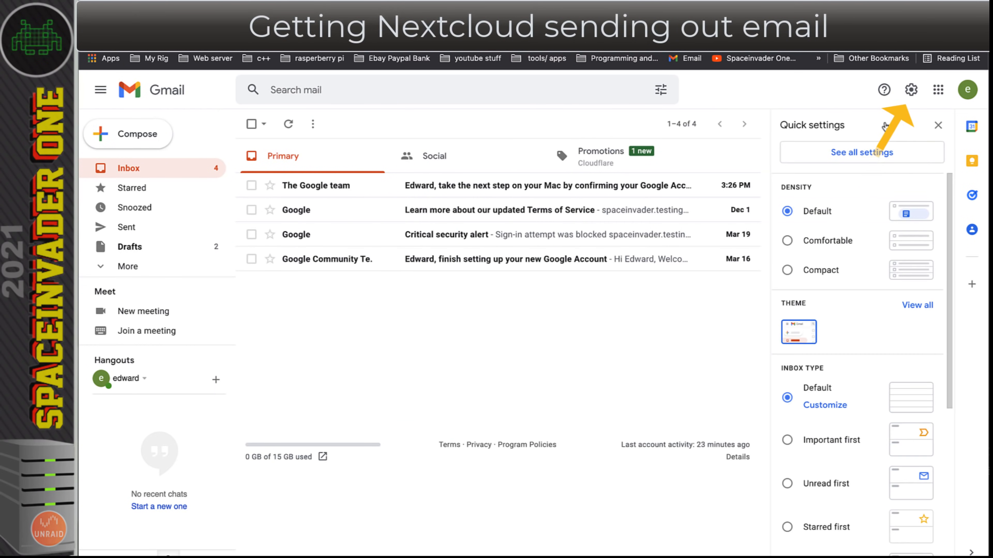
click(849, 156)
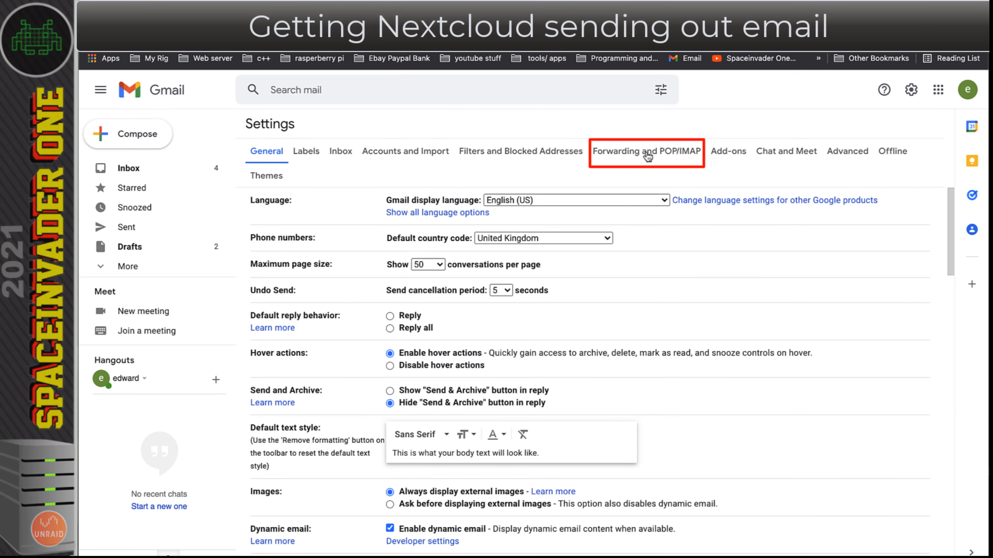
click(647, 153)
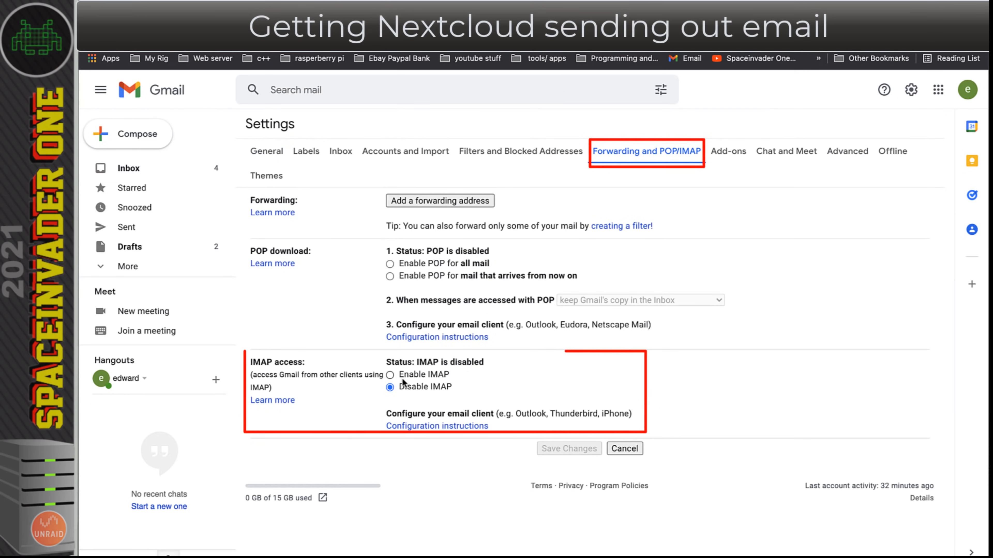
click(390, 375)
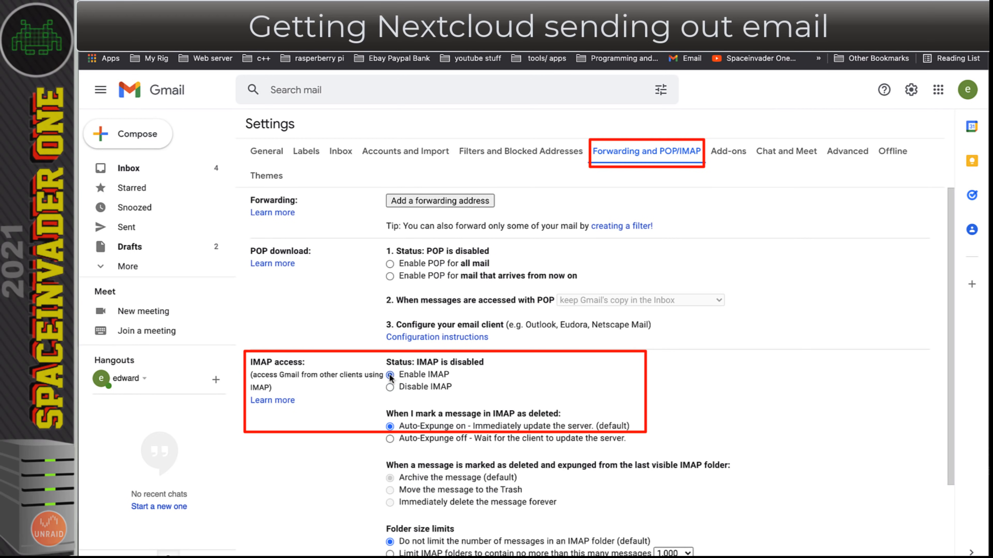
scroll(540, 384, down, 3)
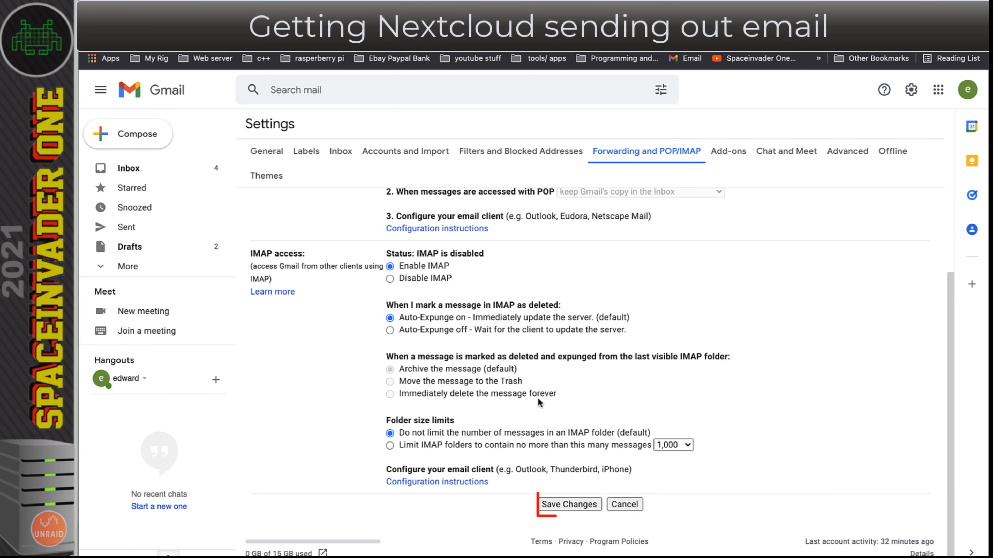
click(571, 506)
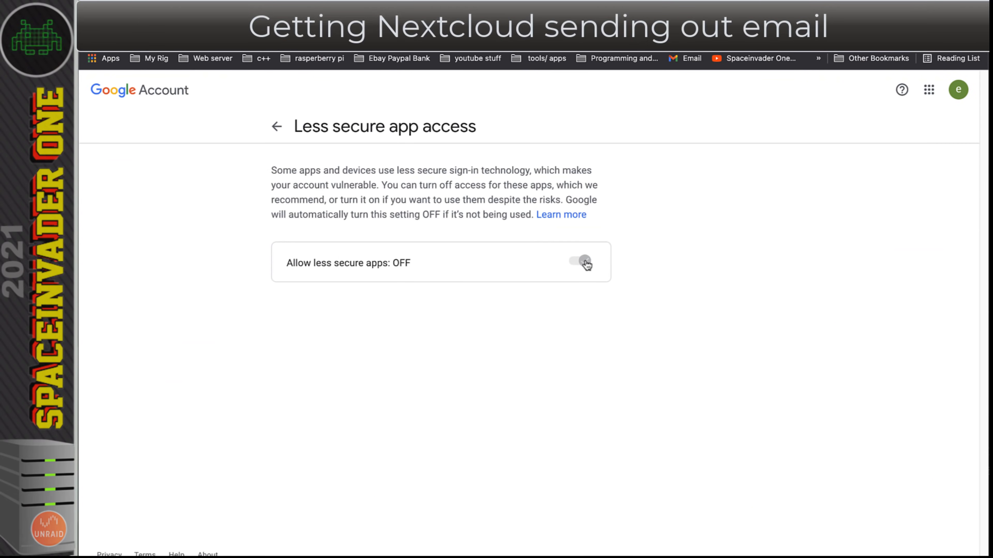
Switch 'Allow less secure apps' off, then open the Google Account Security page showing 2-Step Verification
click(586, 263)
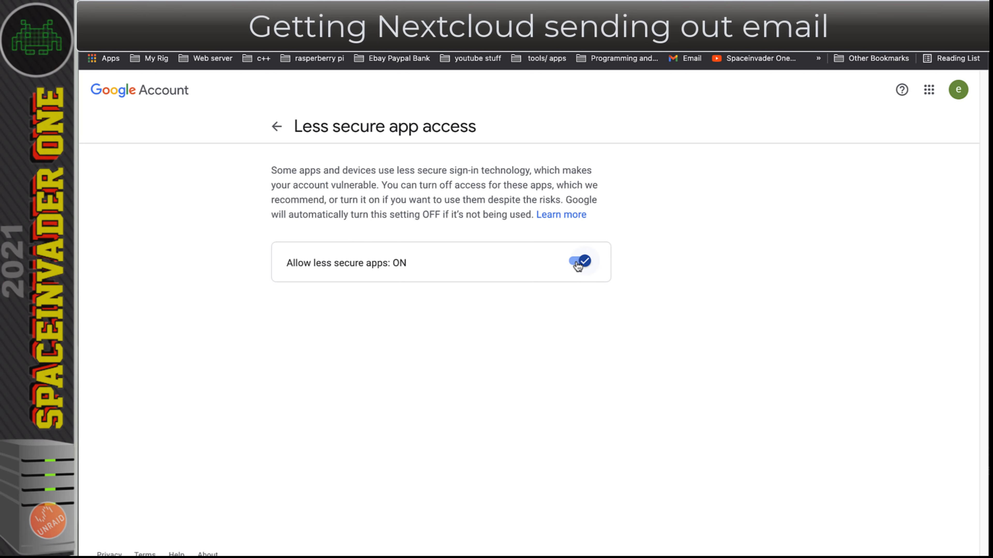
click(578, 264)
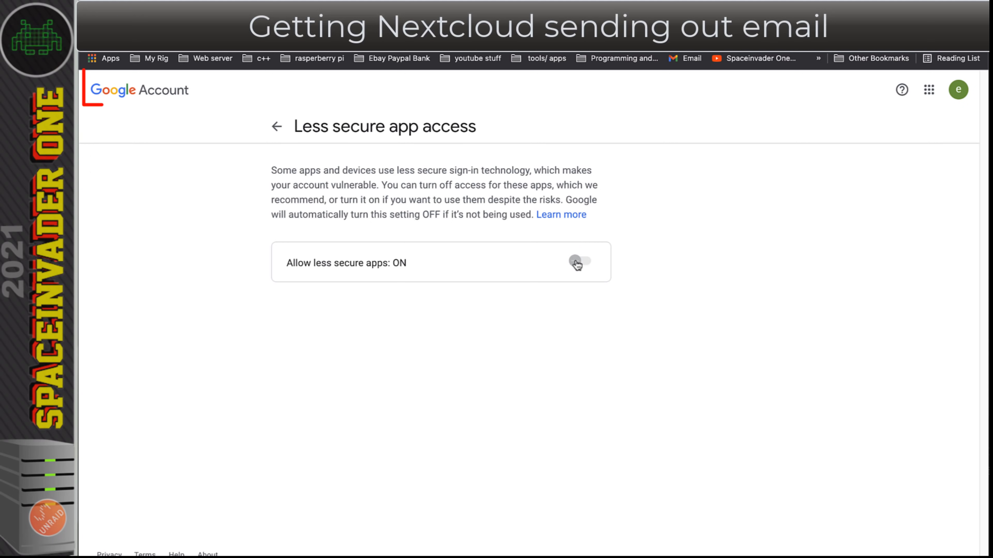
click(162, 94)
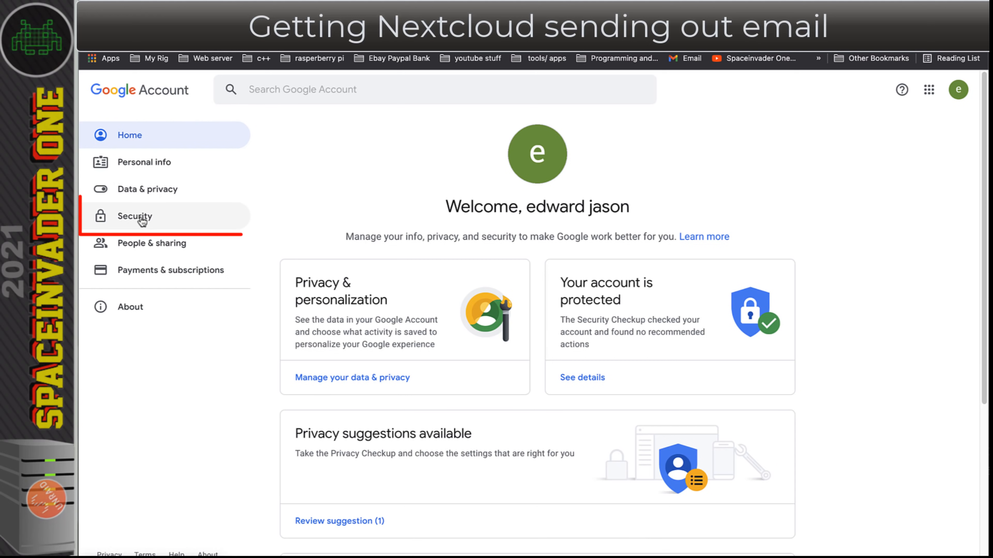
click(142, 219)
scroll(435, 237, down, 5)
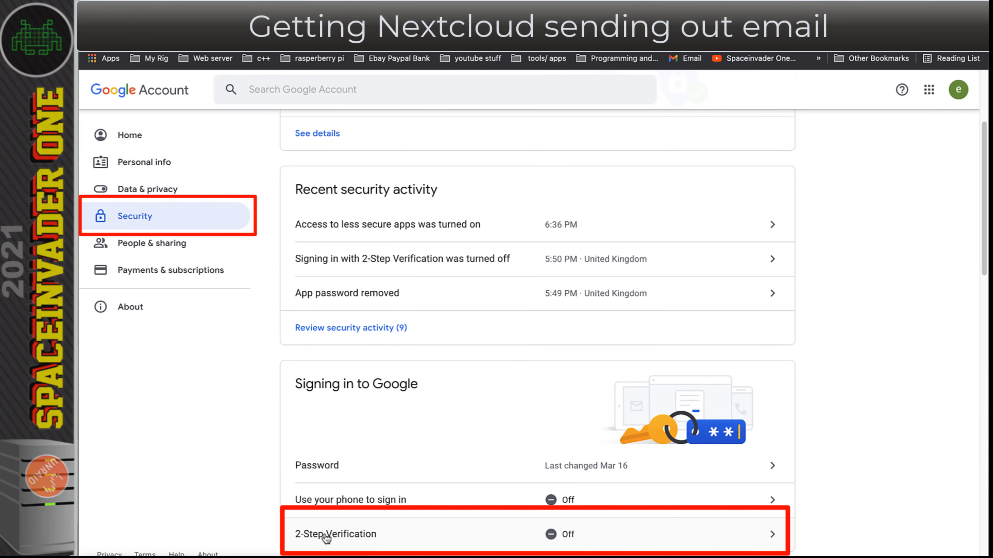
Enable 2-Step Verification using the account password and a phone text-message code, then re-confirm the password
click(632, 536)
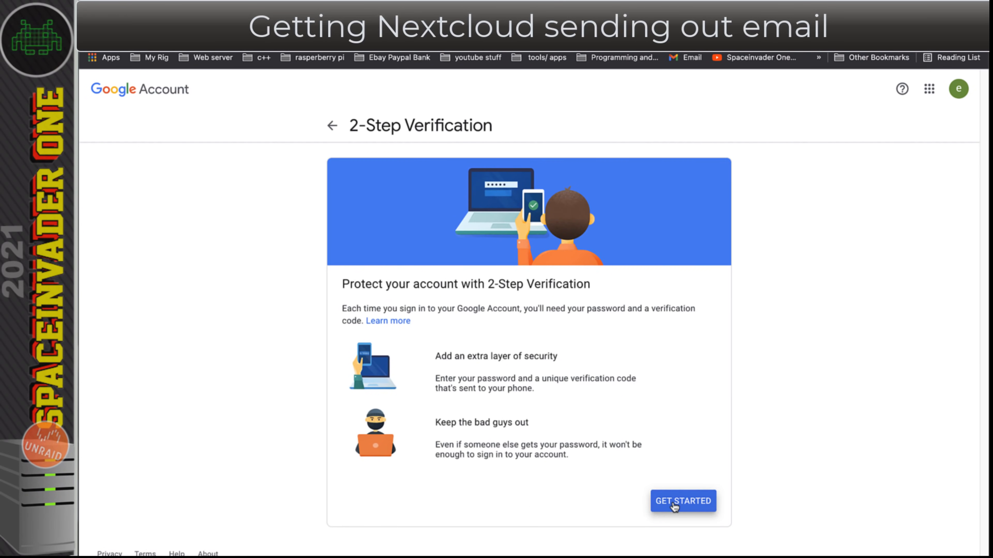
click(673, 507)
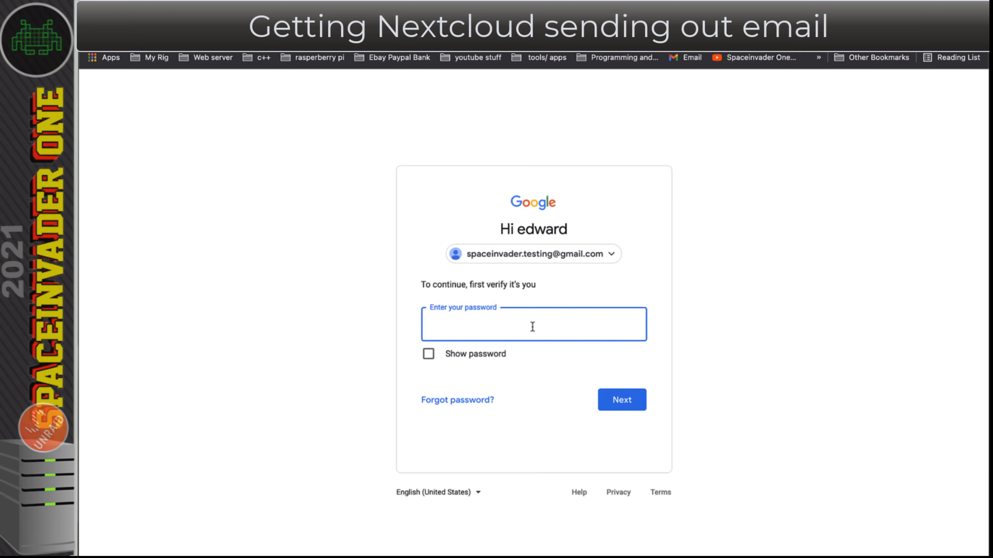
key(super+v)
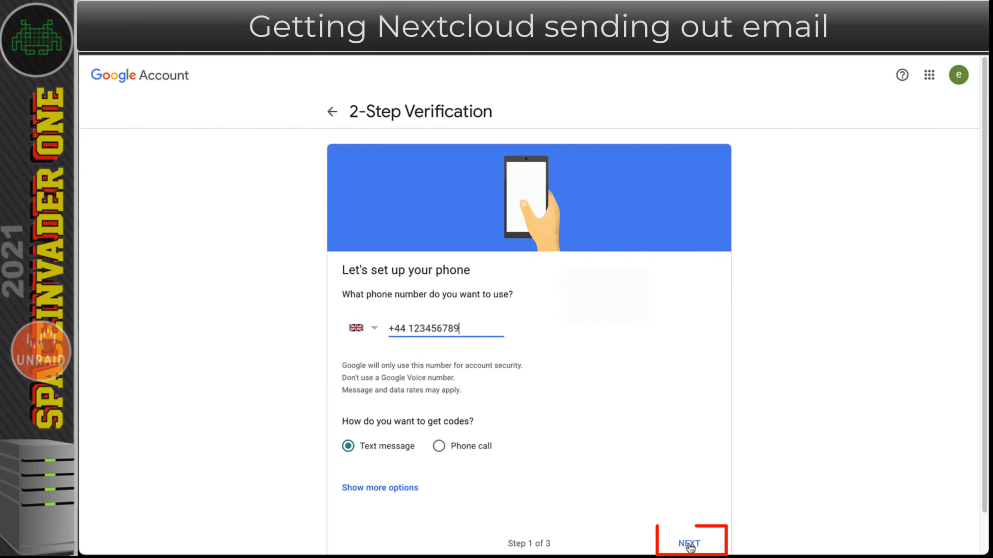
click(689, 545)
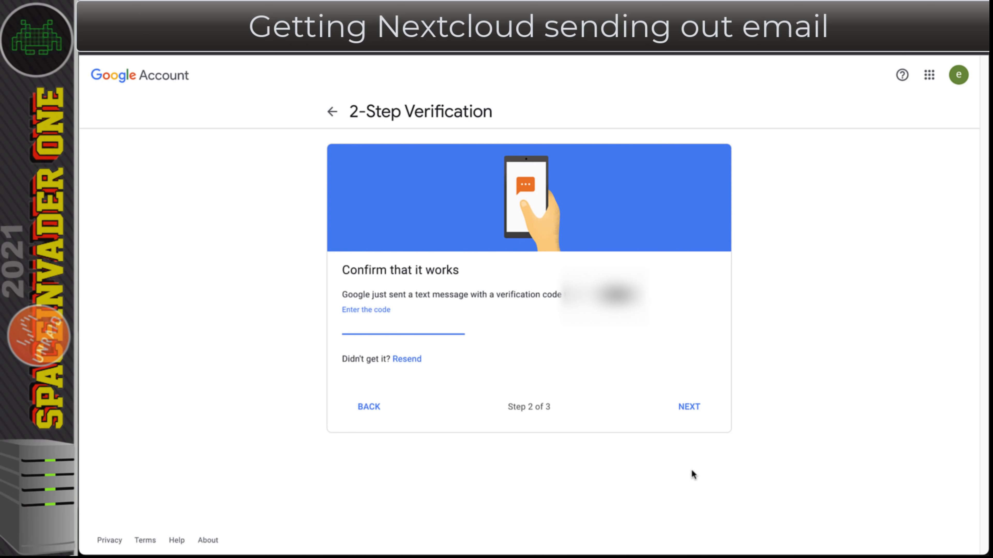
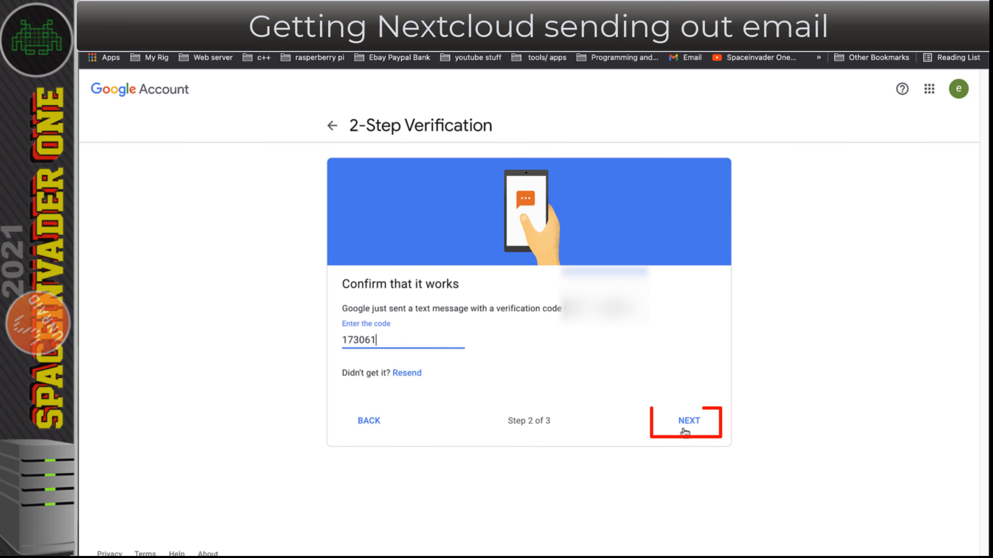
click(686, 430)
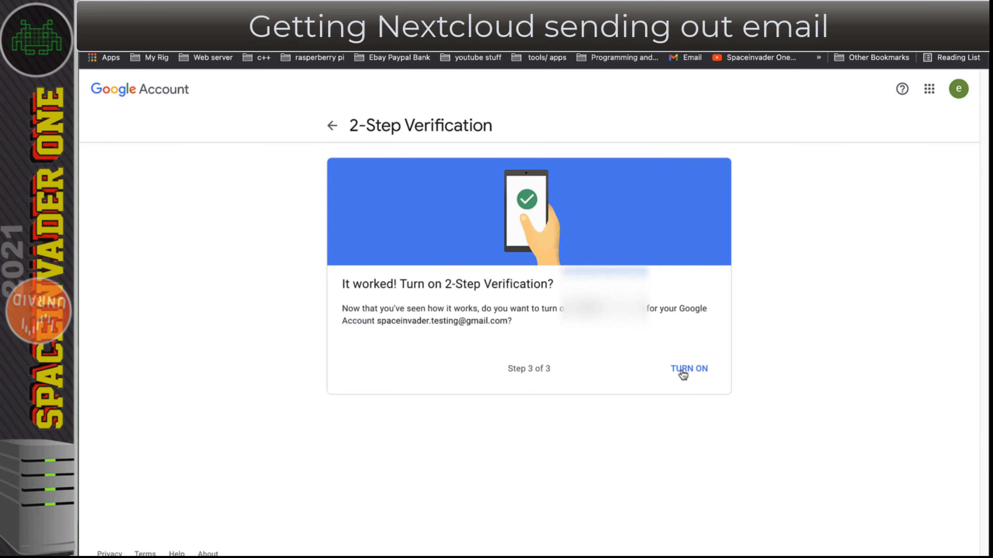
click(689, 372)
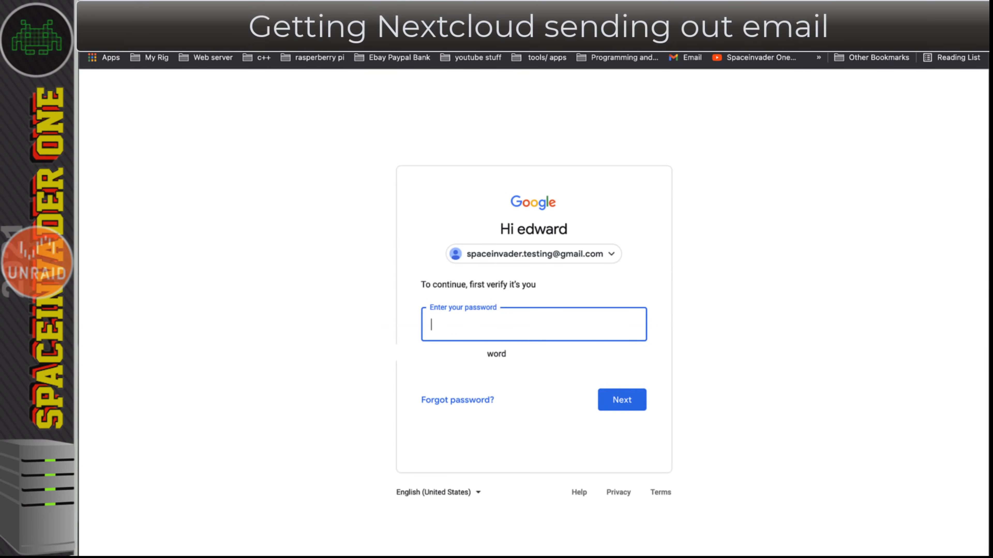
click(625, 402)
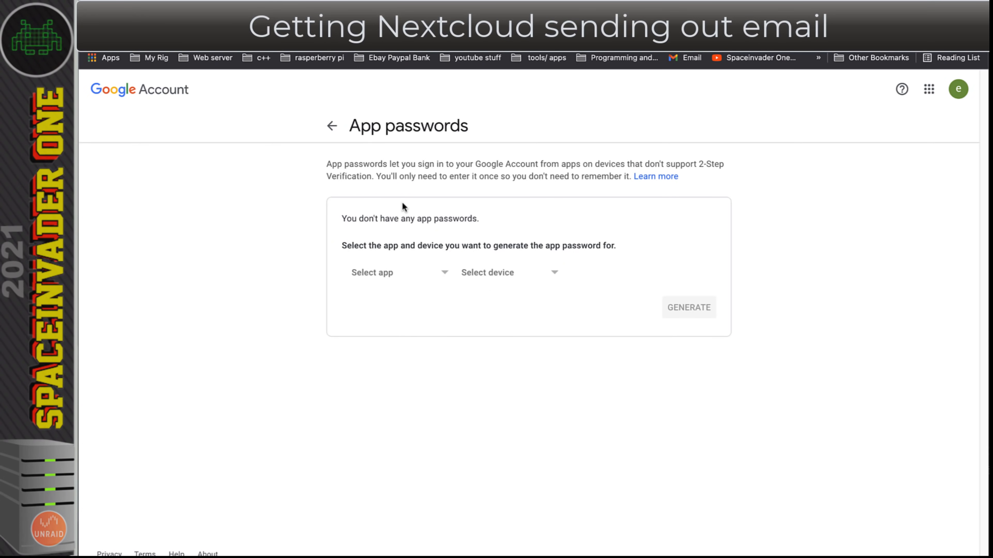
Generate a custom app password named 'nextcloud mail server' and copy it to the clipboard
click(443, 276)
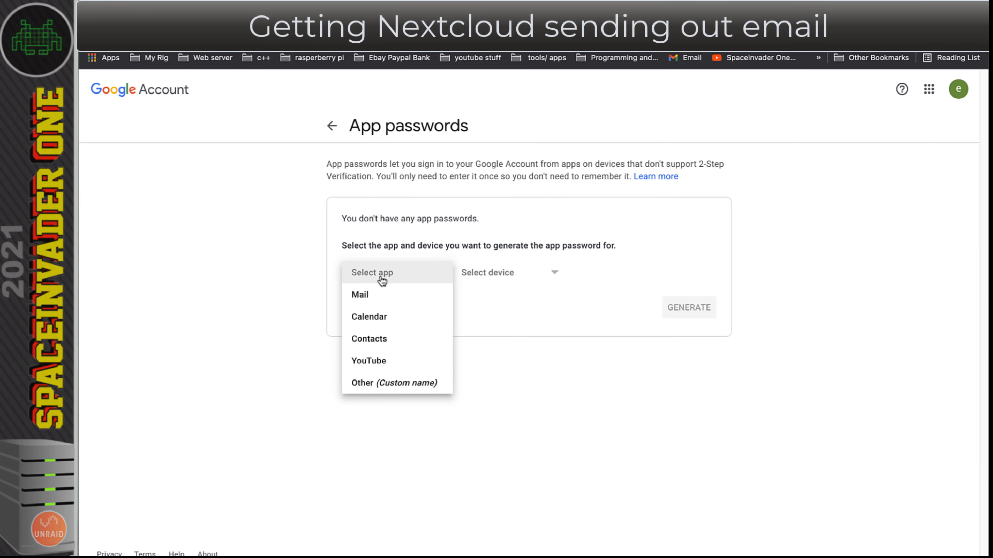
click(400, 384)
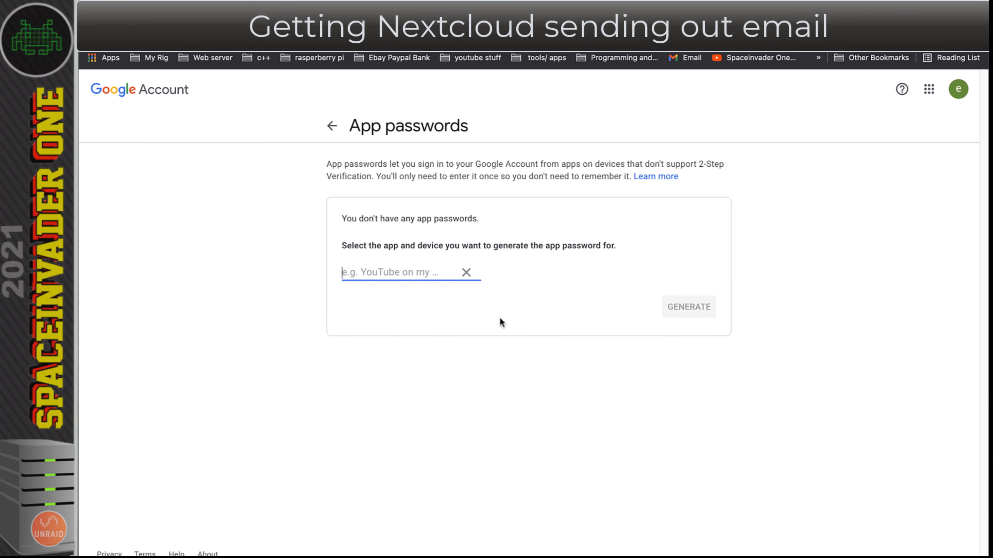
text(nextcloud mail server)
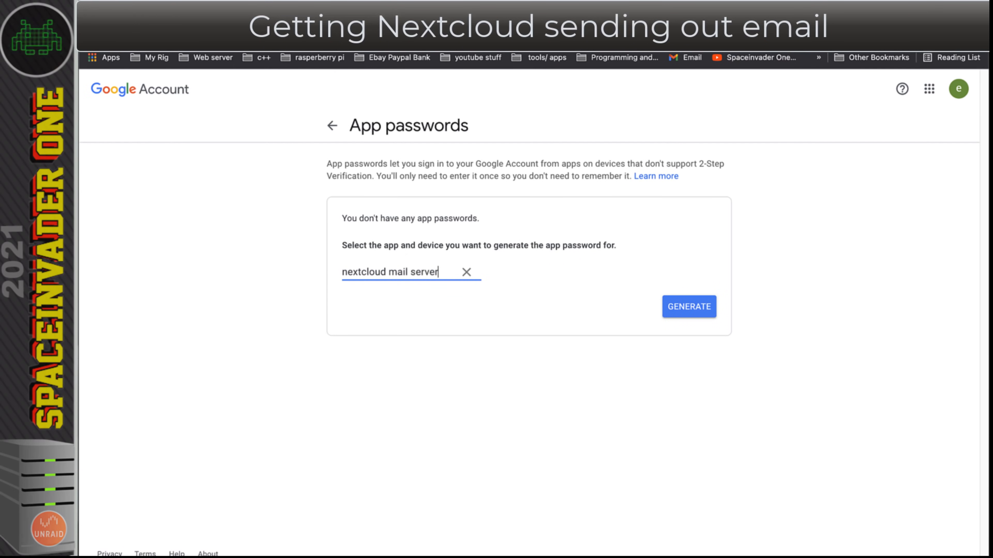
click(689, 307)
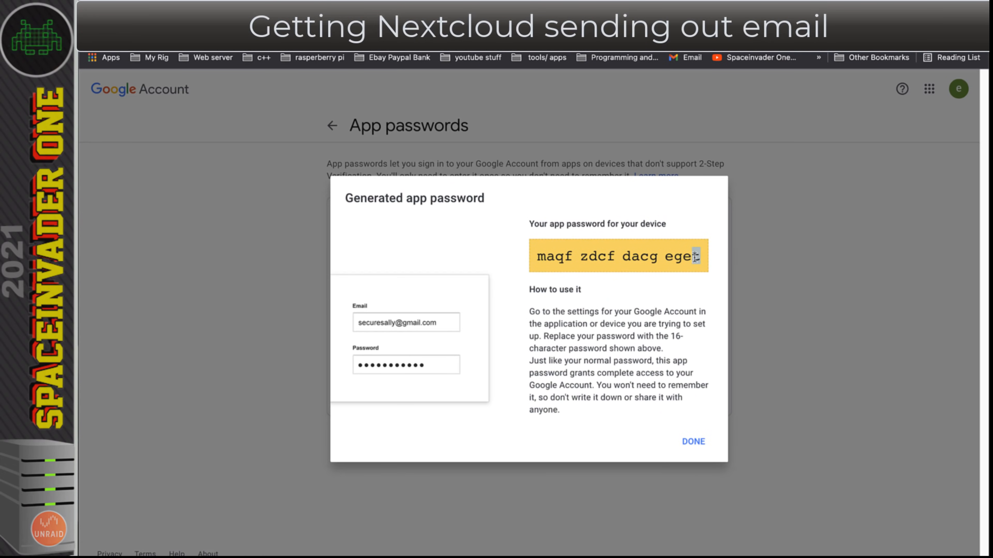
drag(695, 257, 537, 257)
right_click(543, 254)
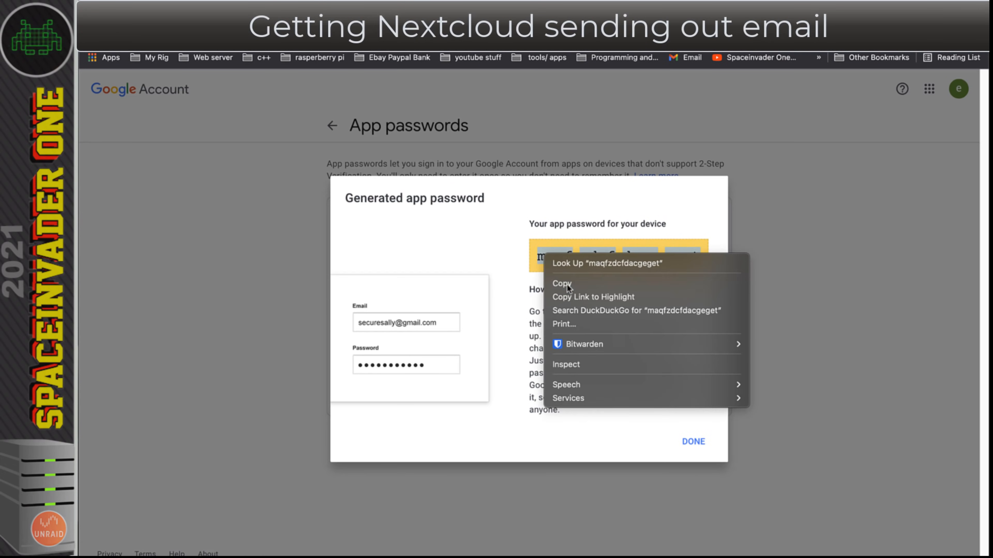
click(568, 286)
click(694, 442)
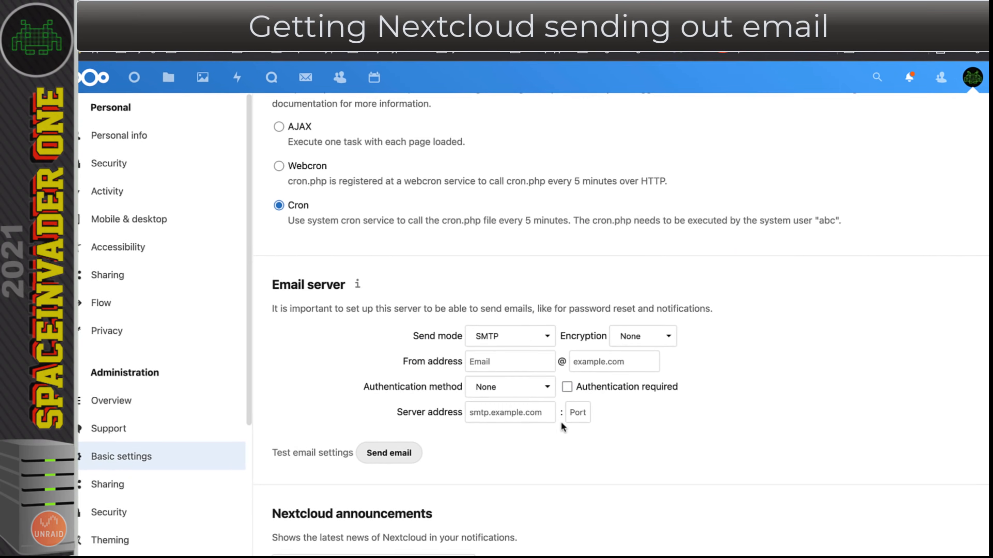
Enable SMTP authentication, paste the app password, and enter the Gmail address as SMTP username
click(577, 438)
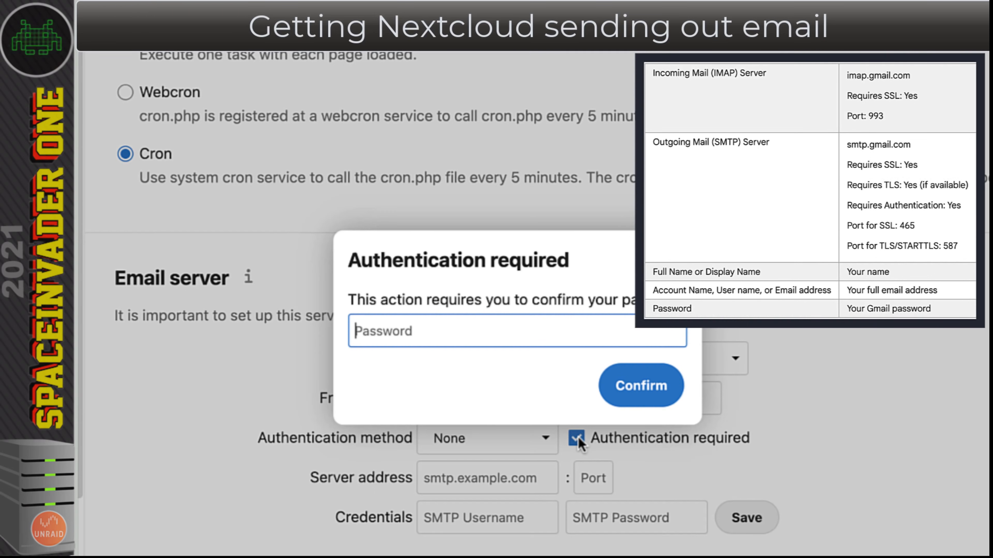
text(•)
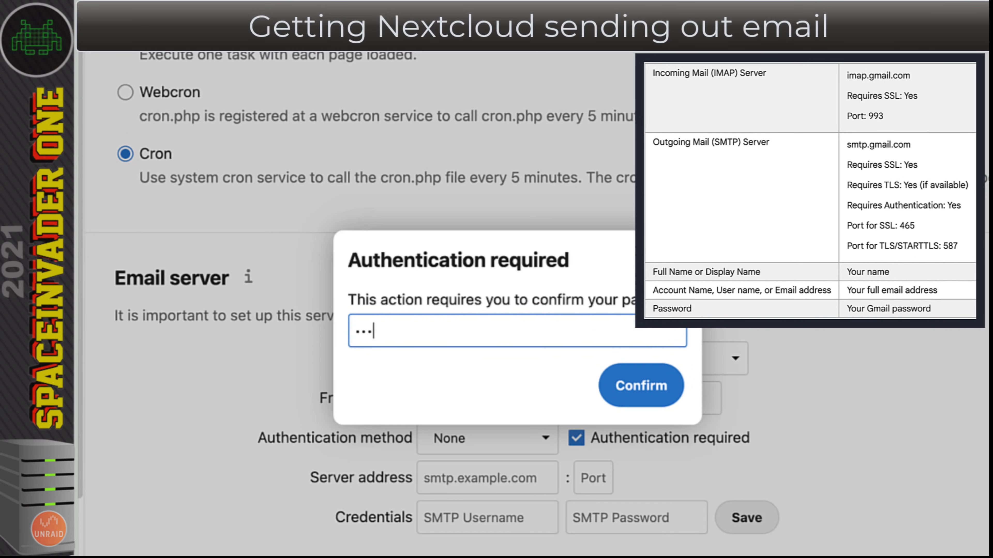
key(Return)
click(589, 519)
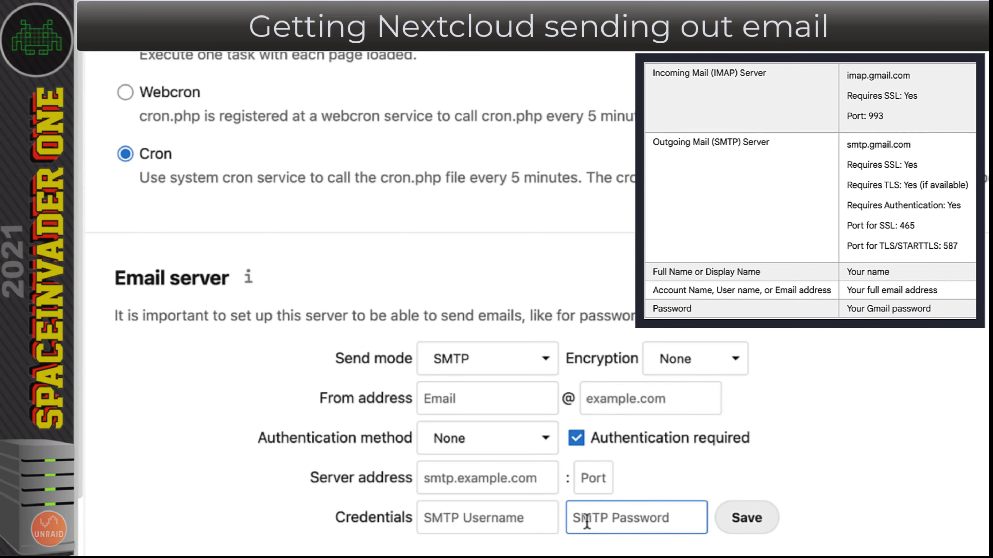
key(ctrl+v)
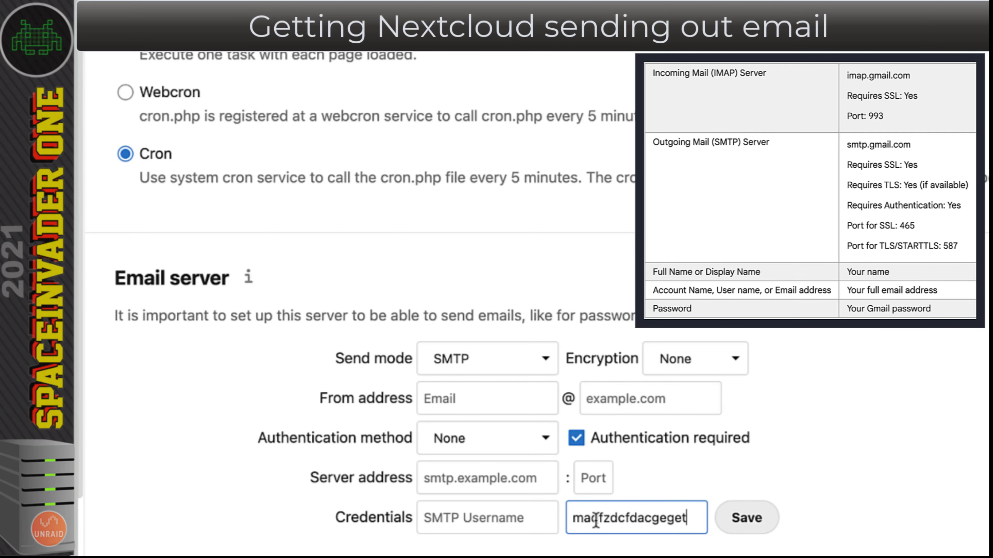
key(shift+Tab)
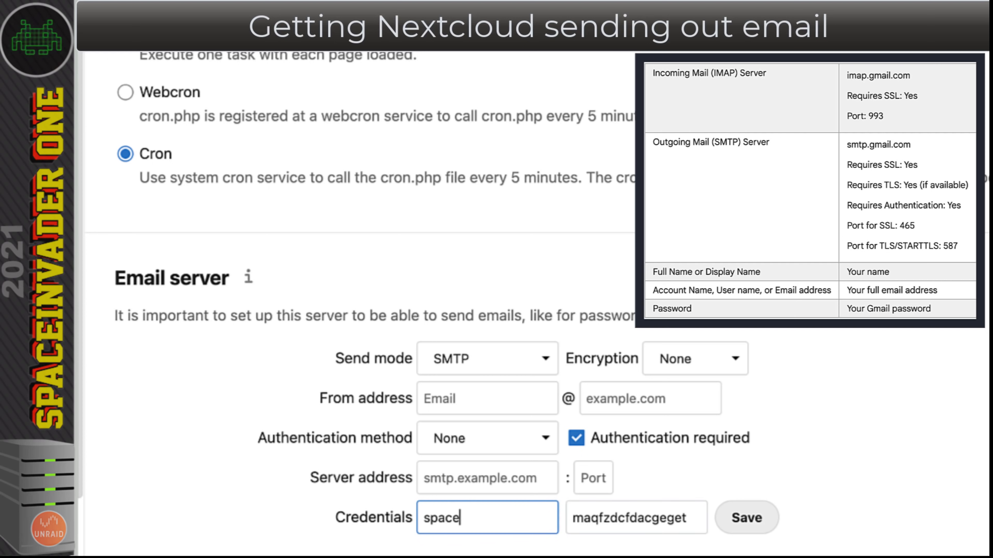
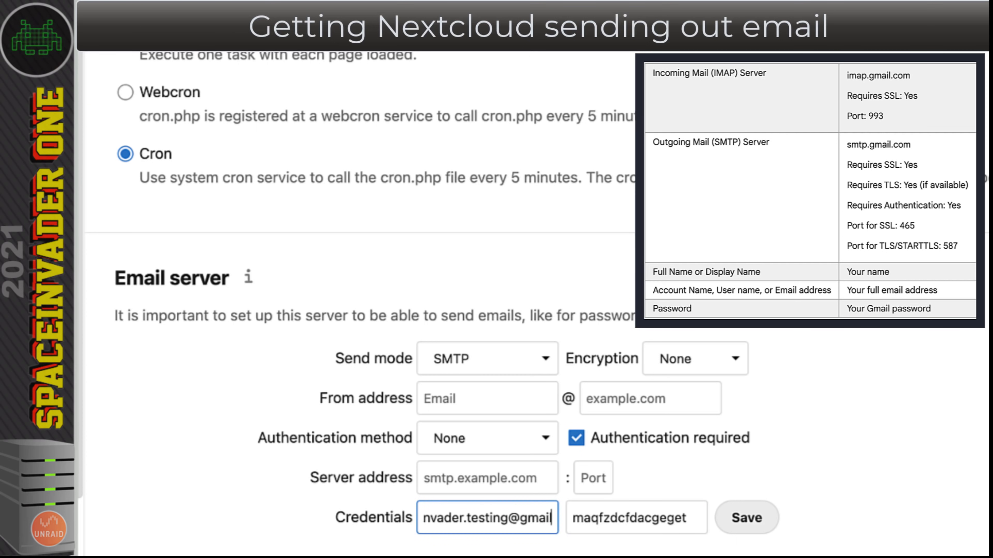
Set the server to smtp.gmail.com, port 587, with Login authentication
click(434, 483)
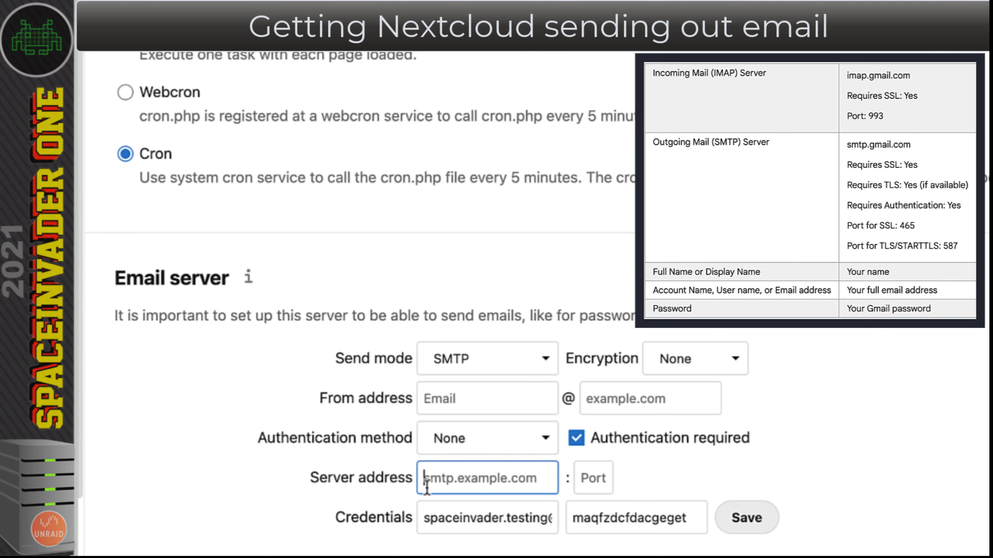
key(ctrl+v)
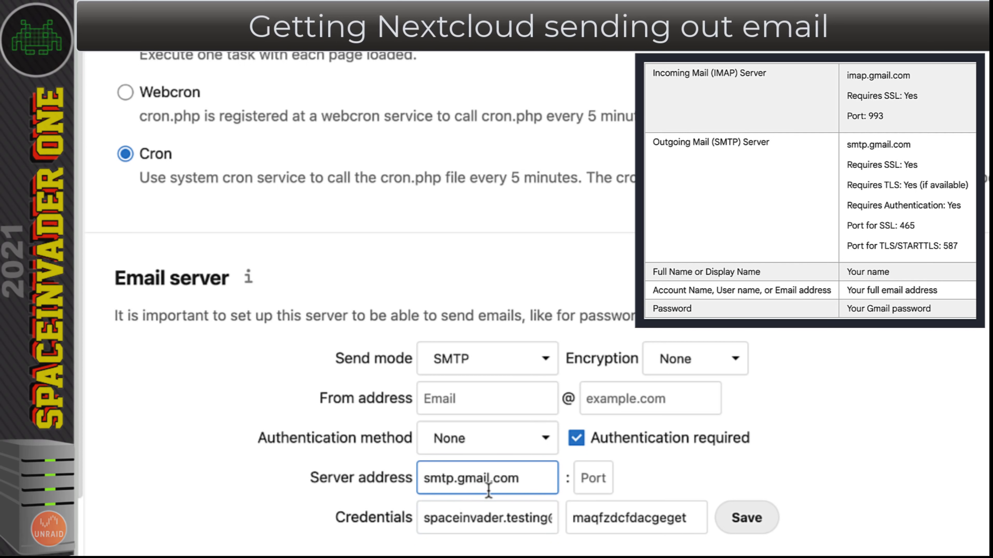
click(584, 483)
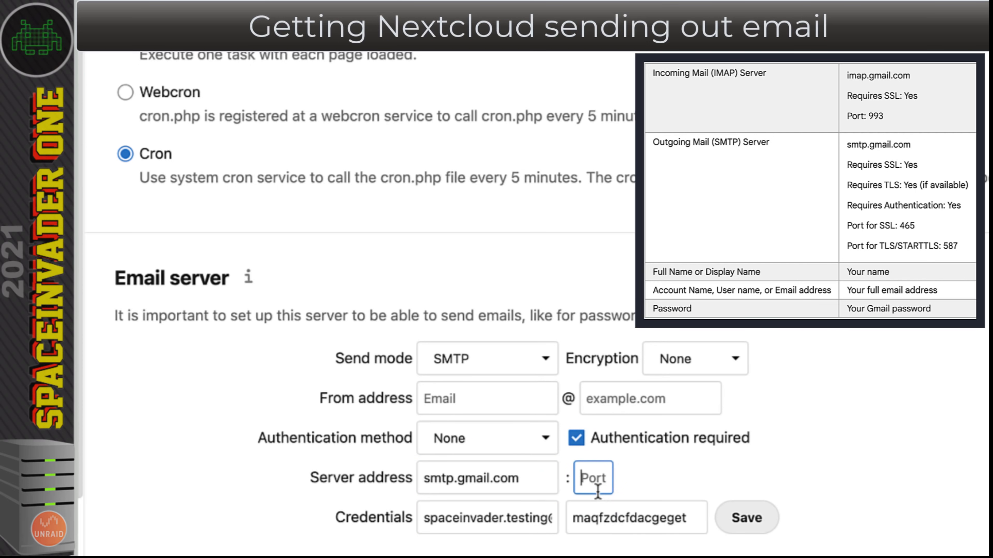
text(587)
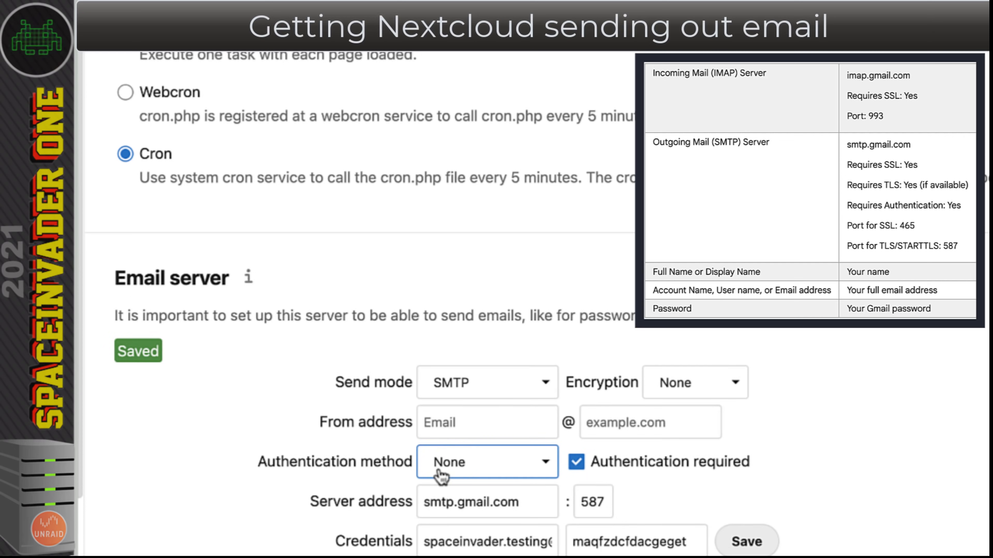
click(452, 448)
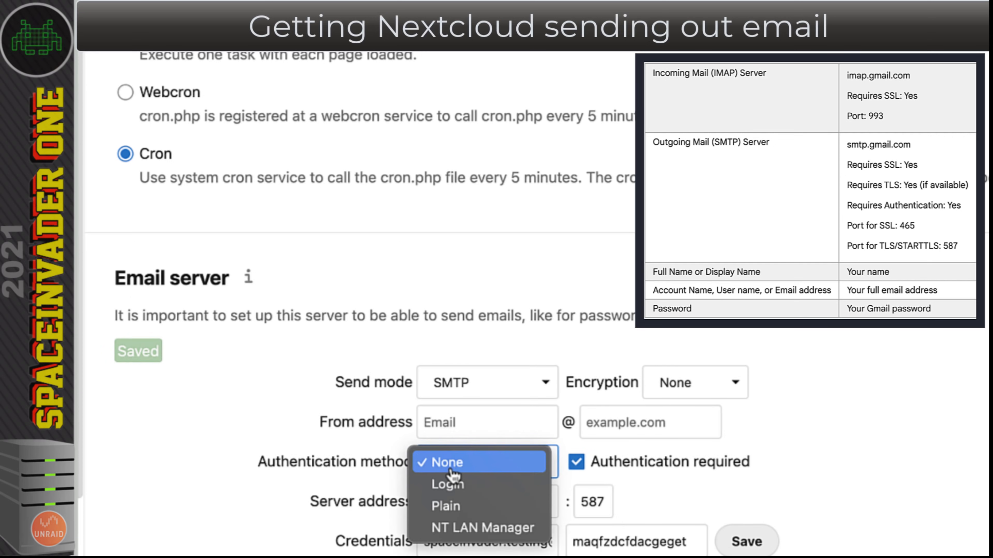
click(456, 489)
Set the sender address to the Gmail account and encryption to STARTTLS, save, and send a test email
click(456, 427)
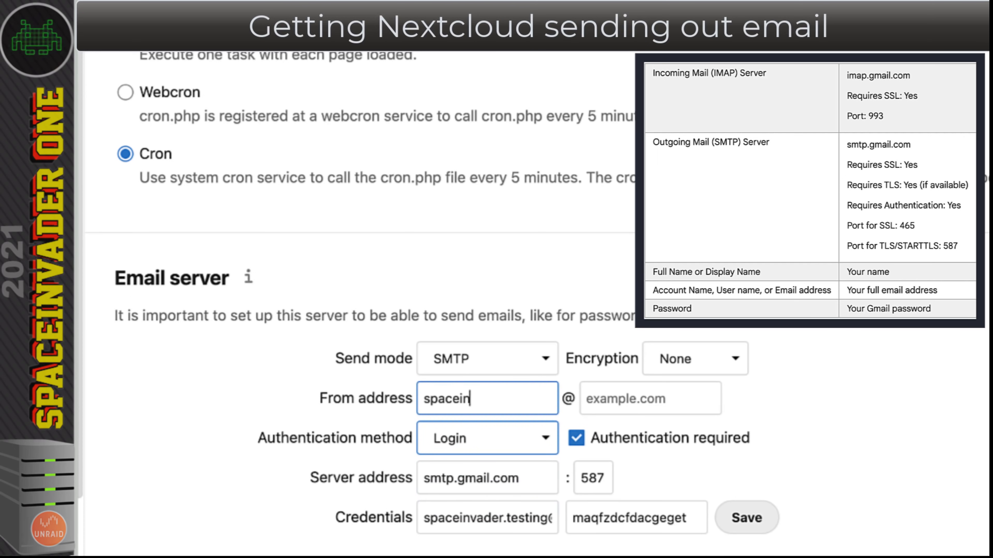
key(Tab)
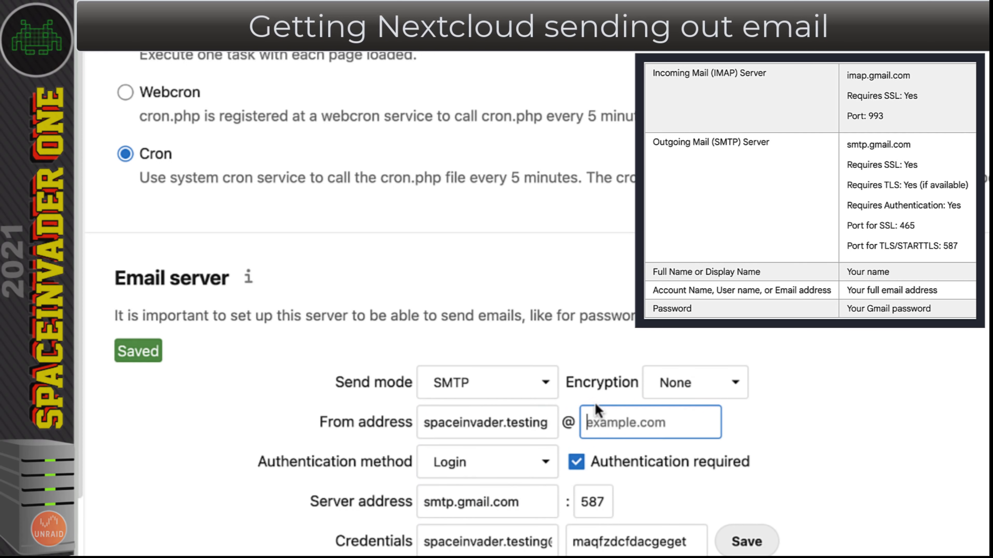
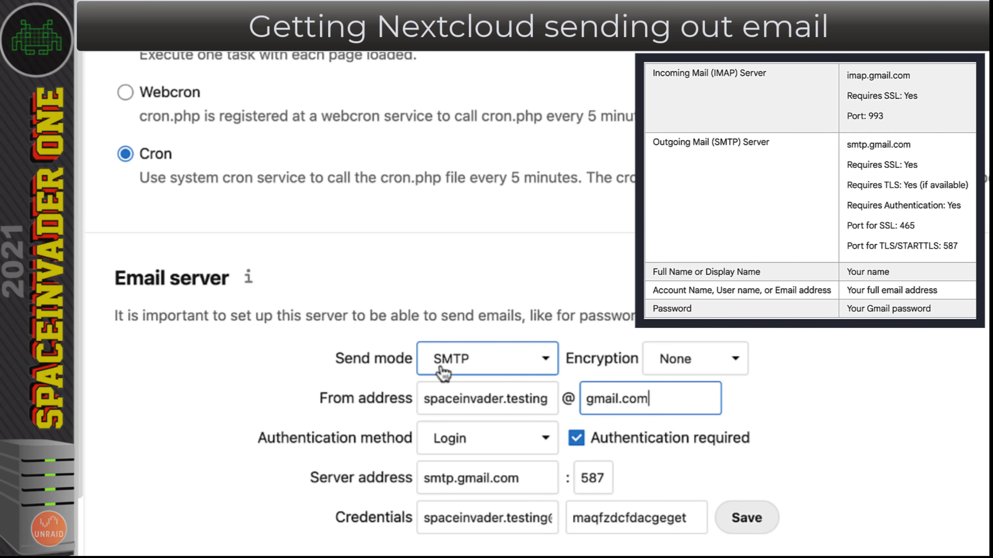
click(711, 369)
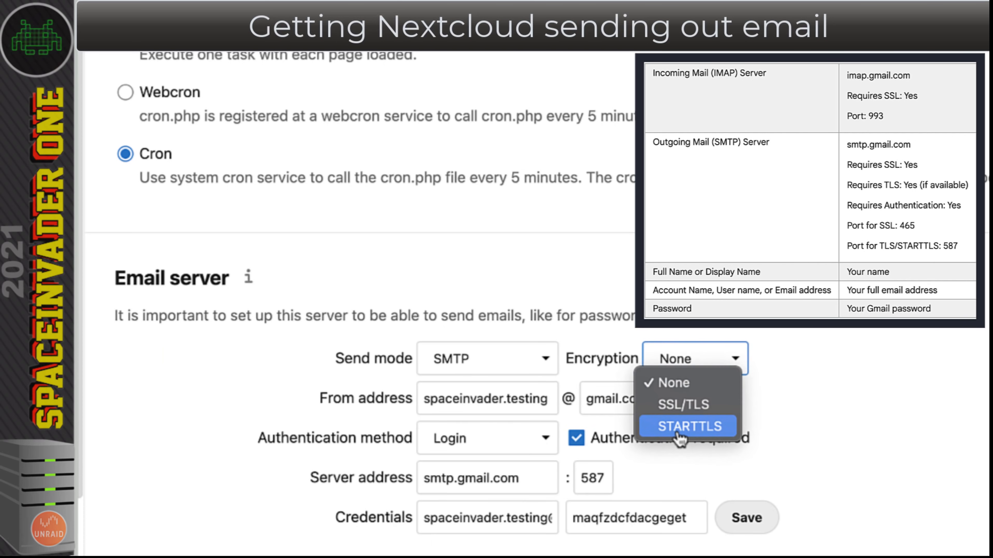
click(693, 430)
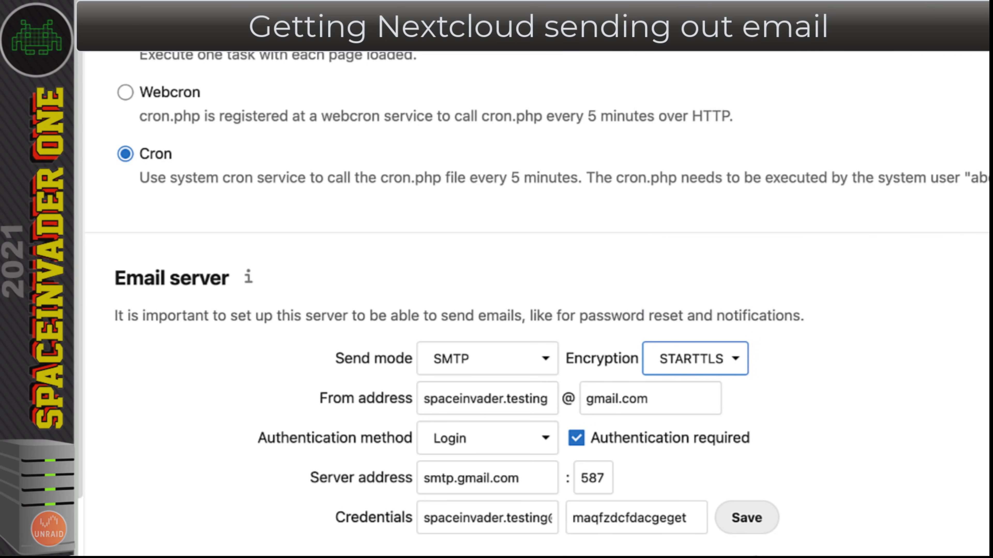
click(745, 520)
scroll(745, 520, down, 3)
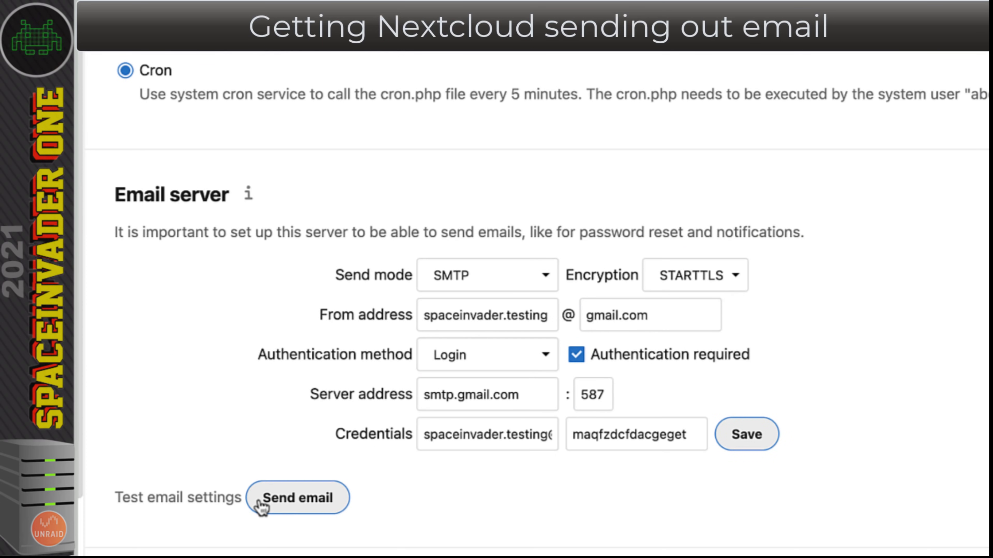
click(298, 507)
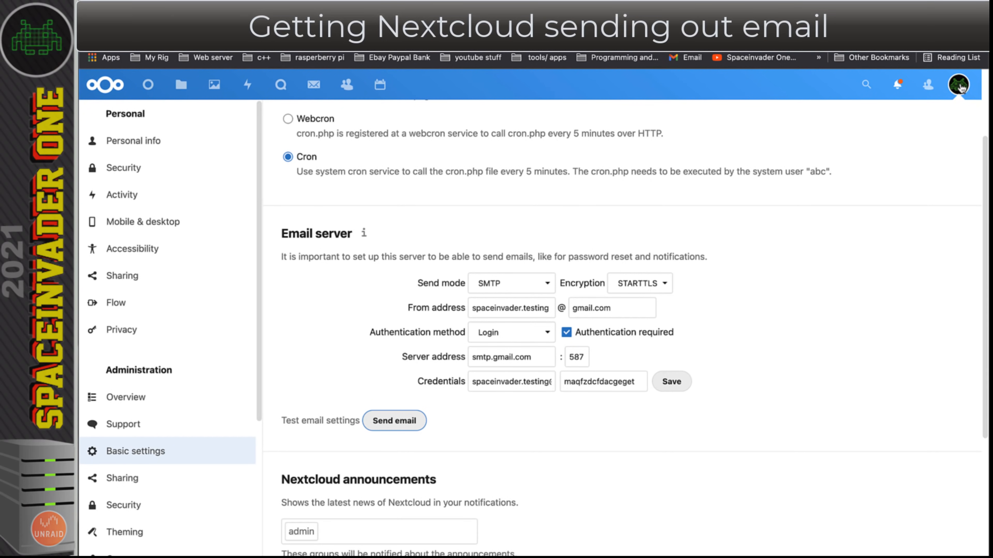
Check the profile email in Personal info and open the 'Email setting test' message
click(180, 150)
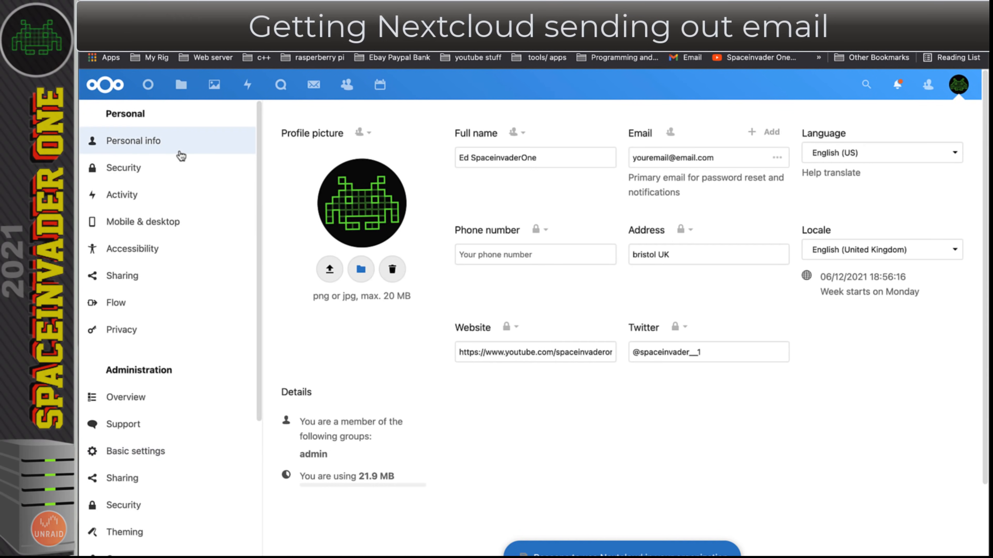
drag(715, 157, 613, 153)
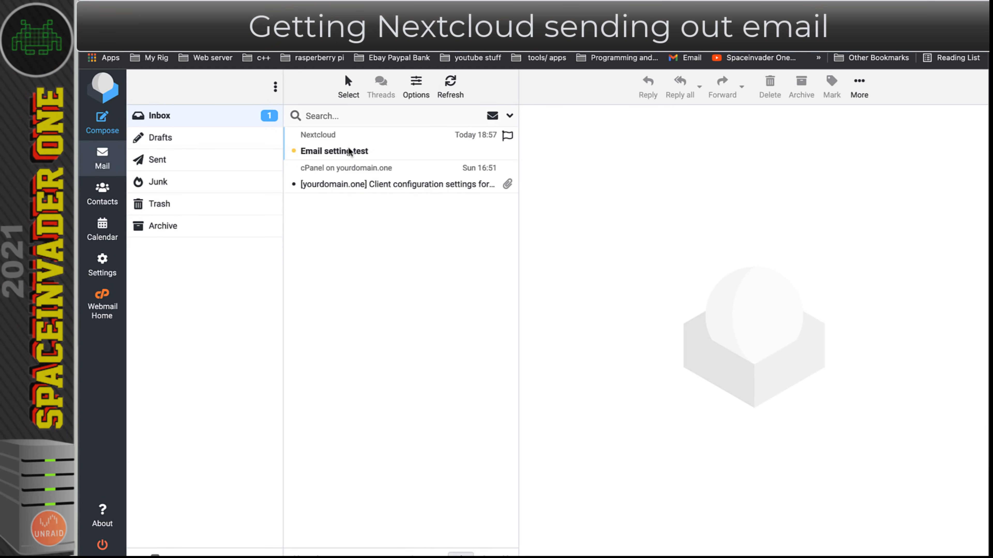
click(347, 154)
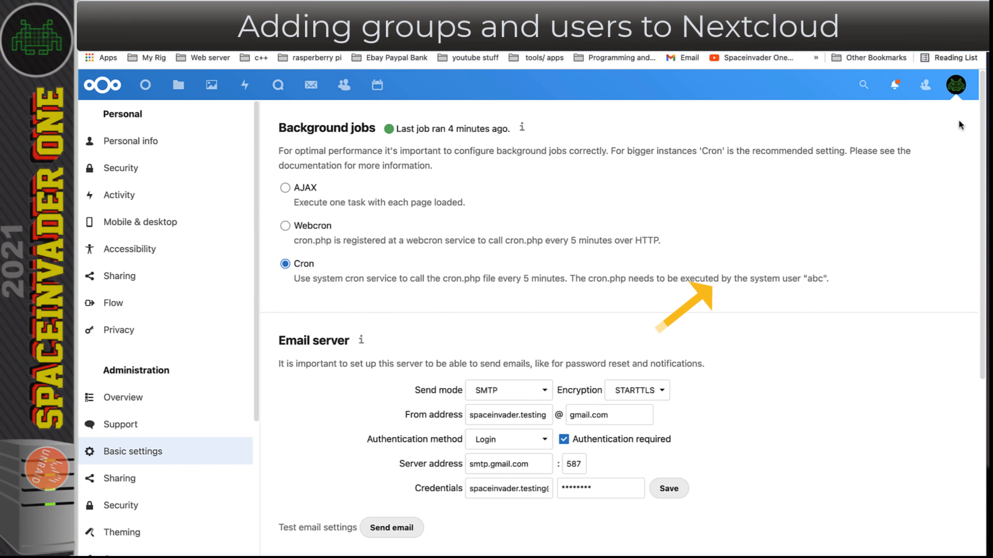
Go to the Users page and browse the Admins and Everyone group members
click(956, 86)
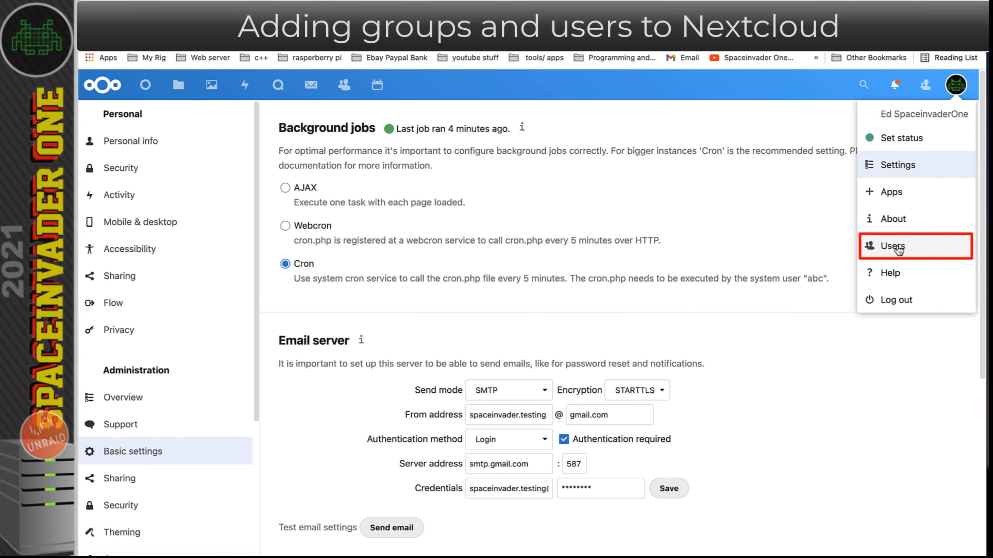
click(896, 250)
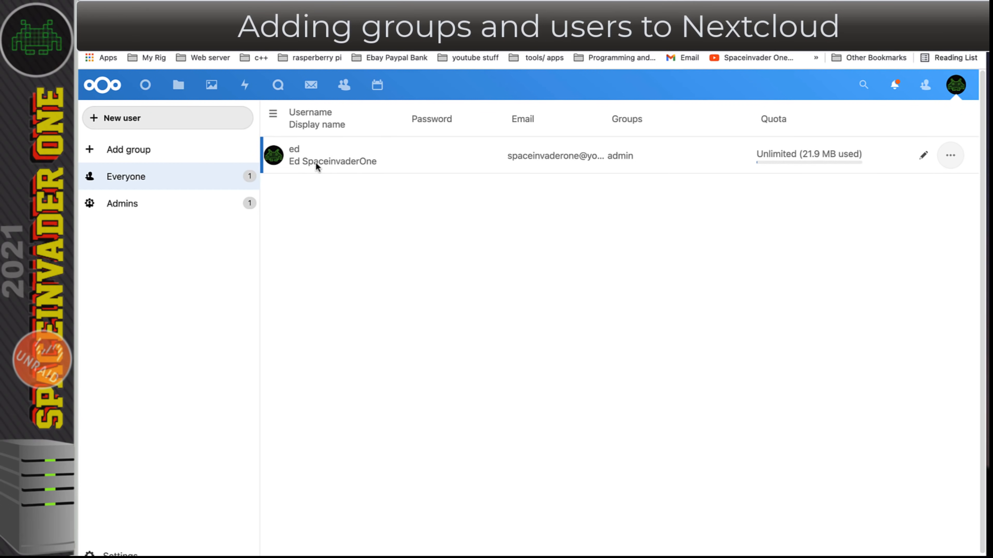
click(138, 210)
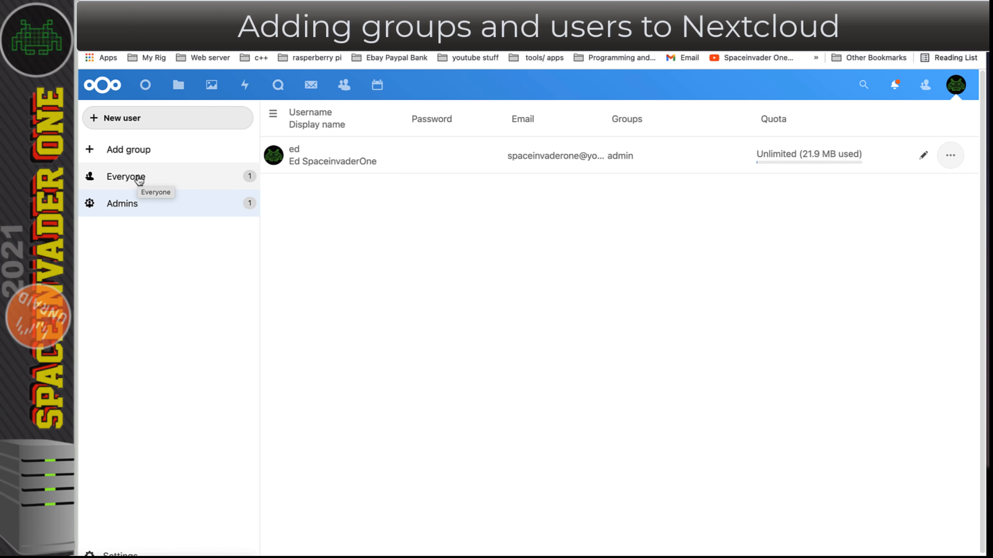
click(139, 180)
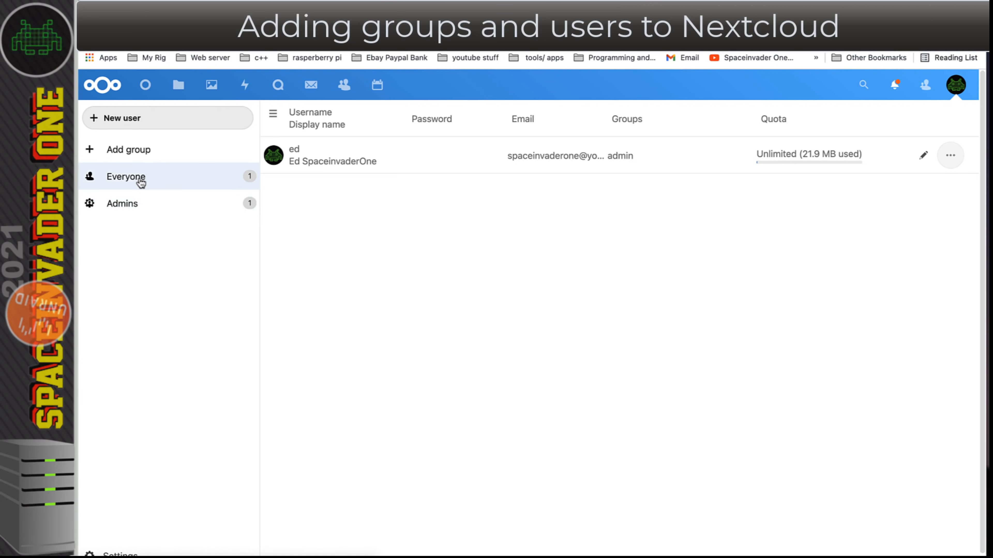
click(138, 204)
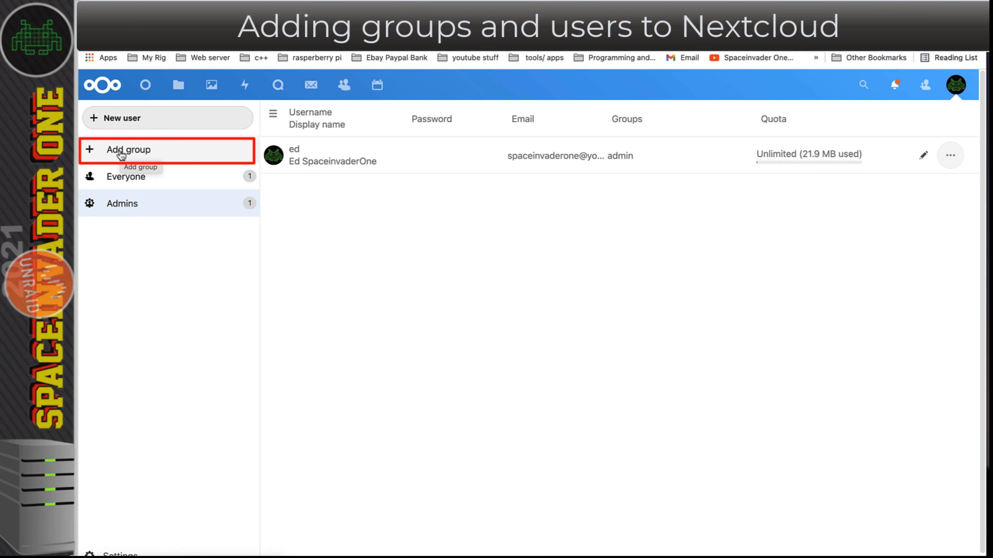
Add groups named family and office, then view each one
click(120, 153)
text(fa)
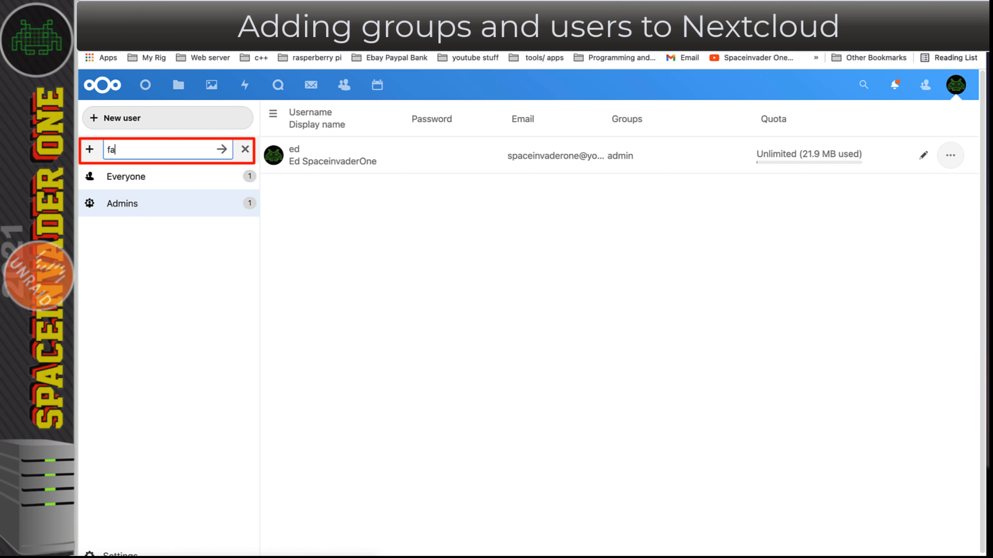
text(mily)
key(Return)
text(off)
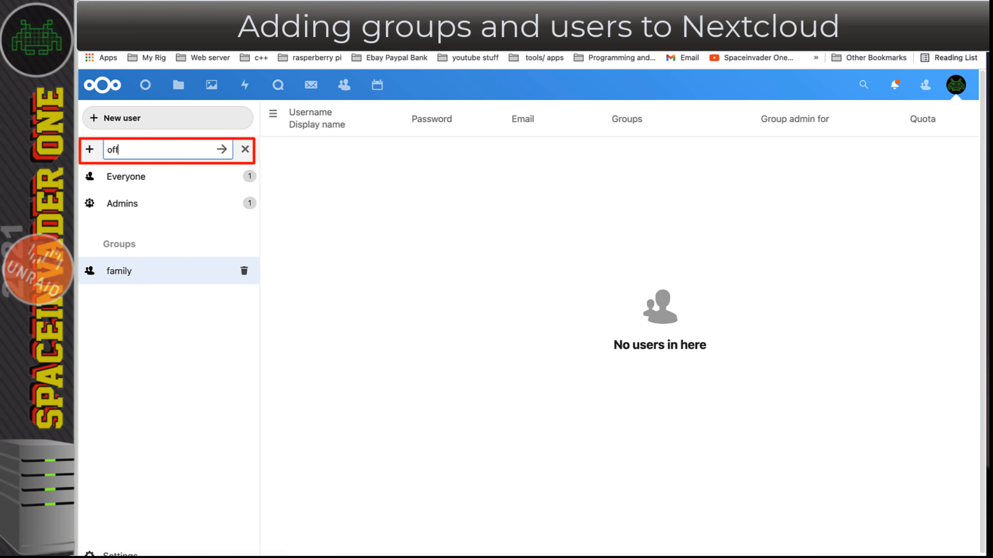
text(ice)
click(222, 149)
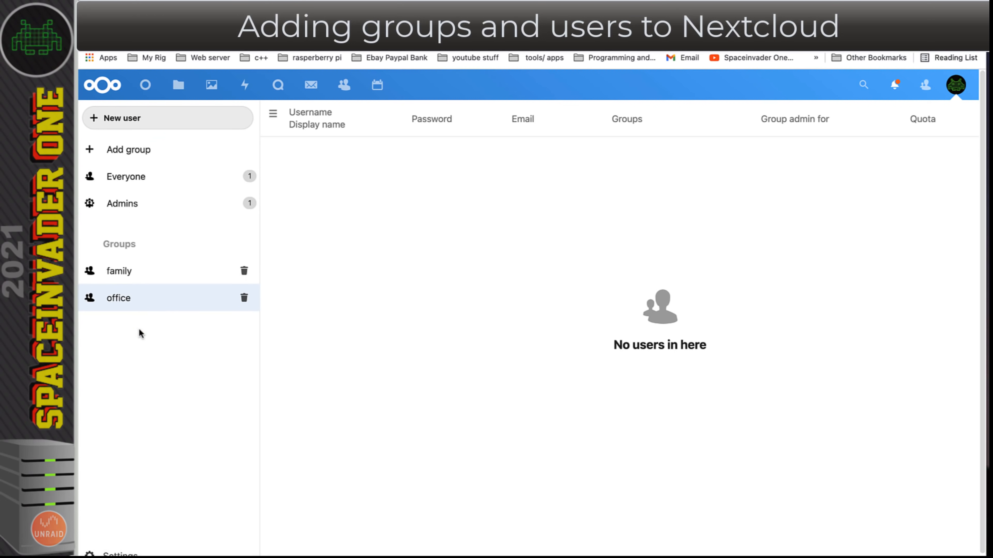
click(118, 275)
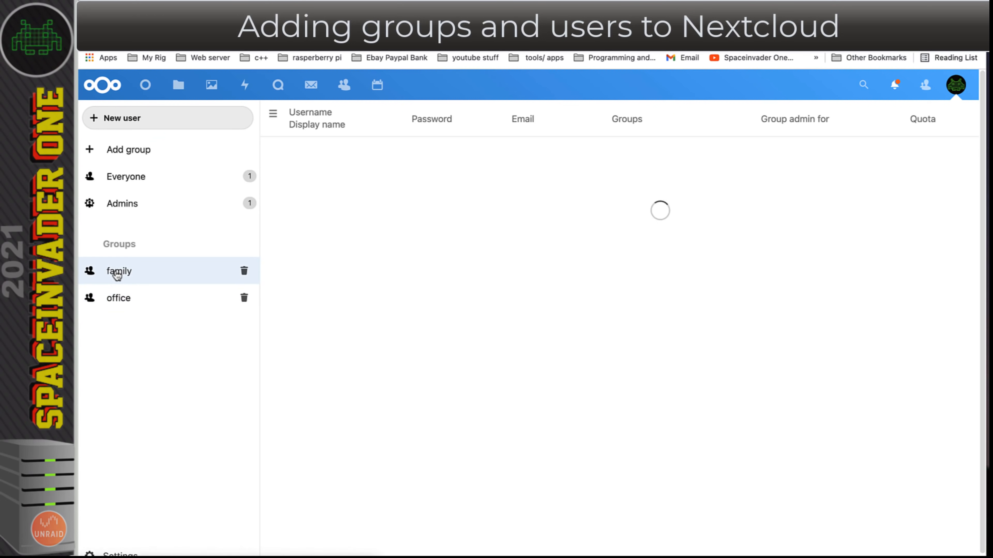
click(122, 307)
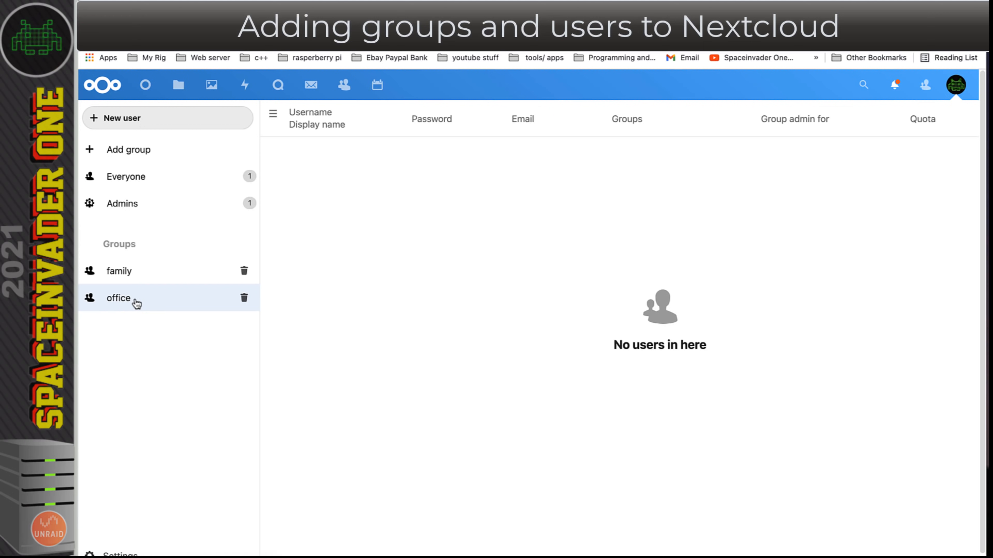
Start a new user, entering the username, display name, password and e-mail
click(95, 118)
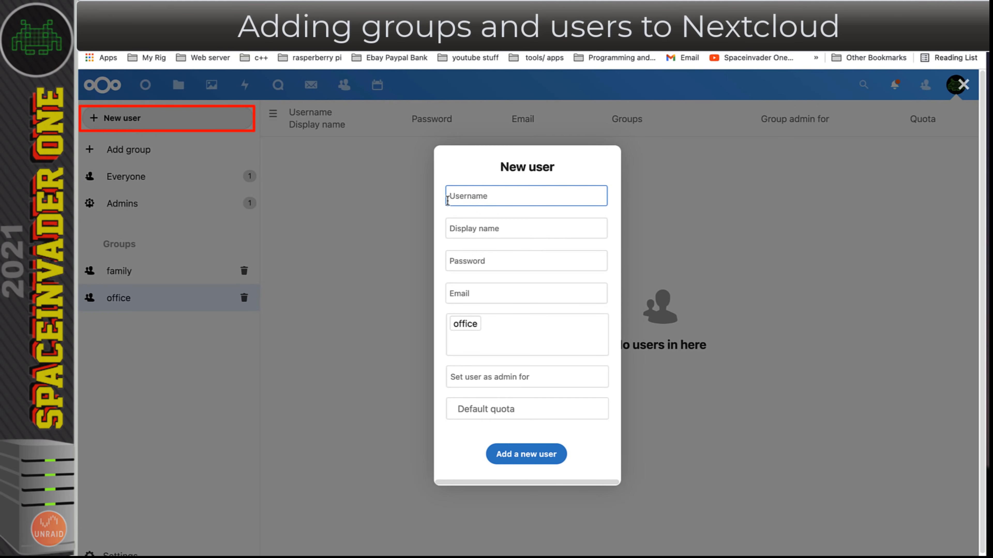
text(Peter Griffin)
click(465, 226)
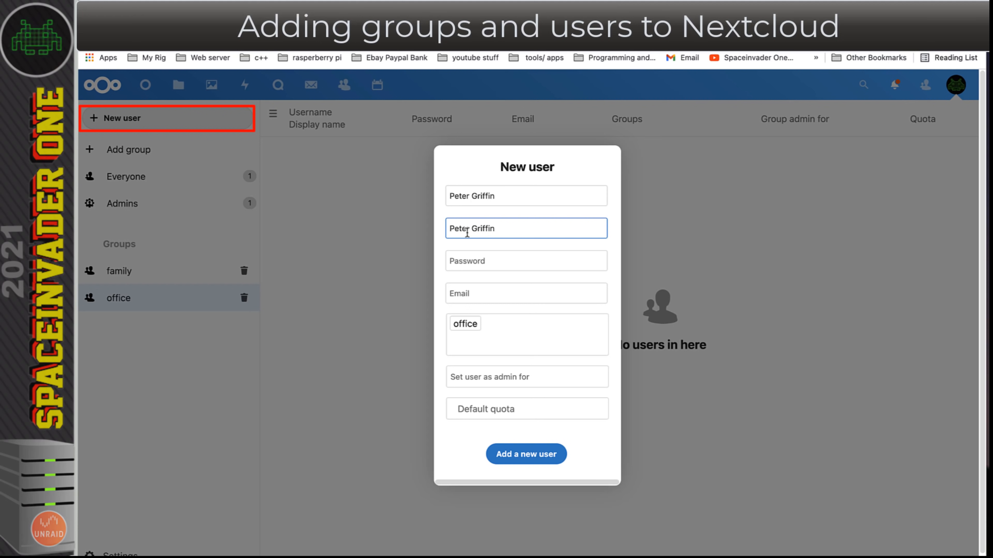
key(Tab)
text(•)
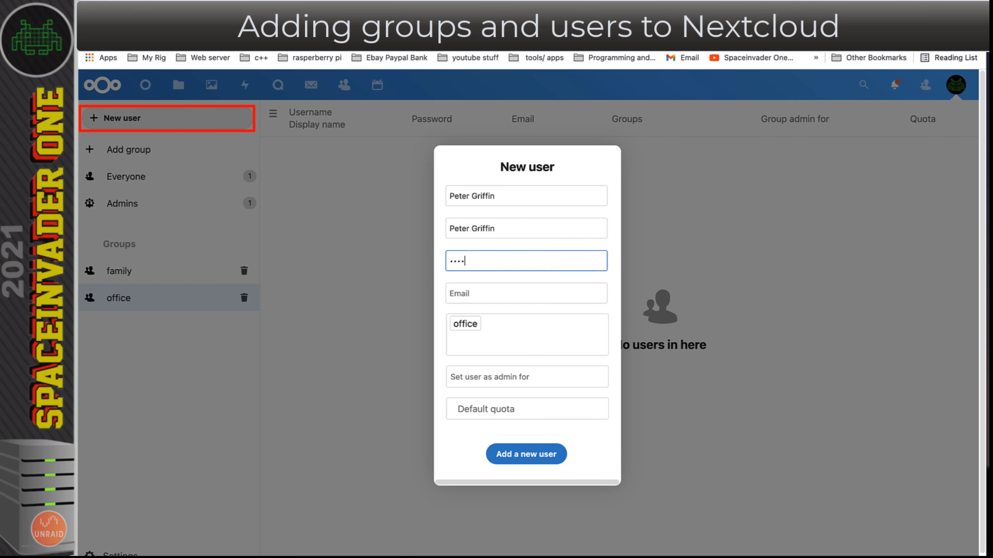
text(•••••••••••••)
key(Tab)
text(pet)
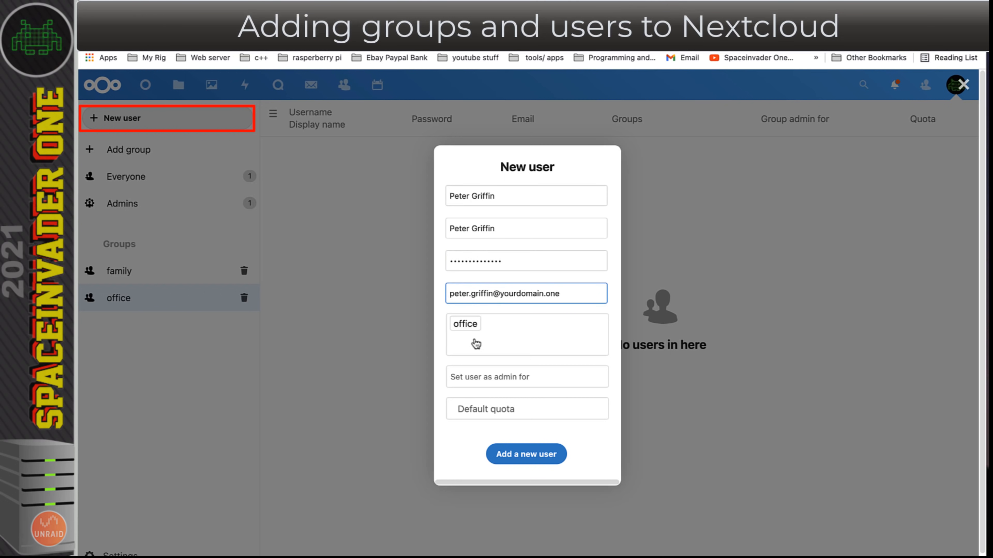
Put the user in office as its group admin with Unlimited quota, and create the account
click(517, 336)
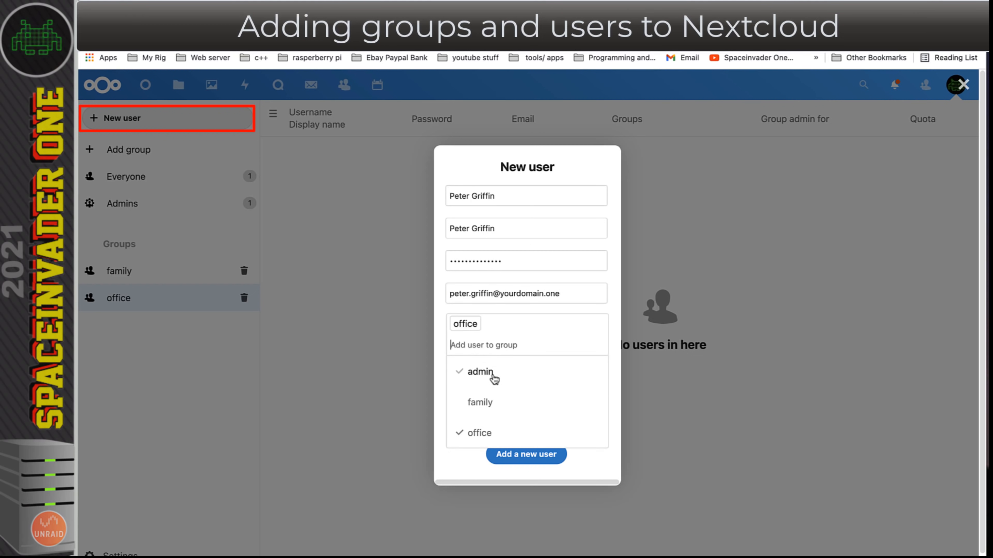
click(587, 312)
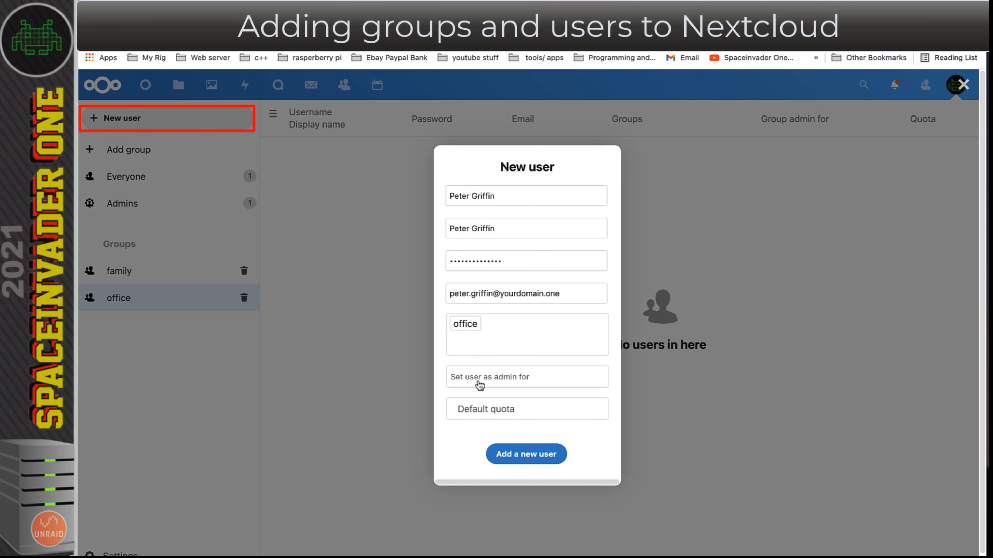
click(499, 378)
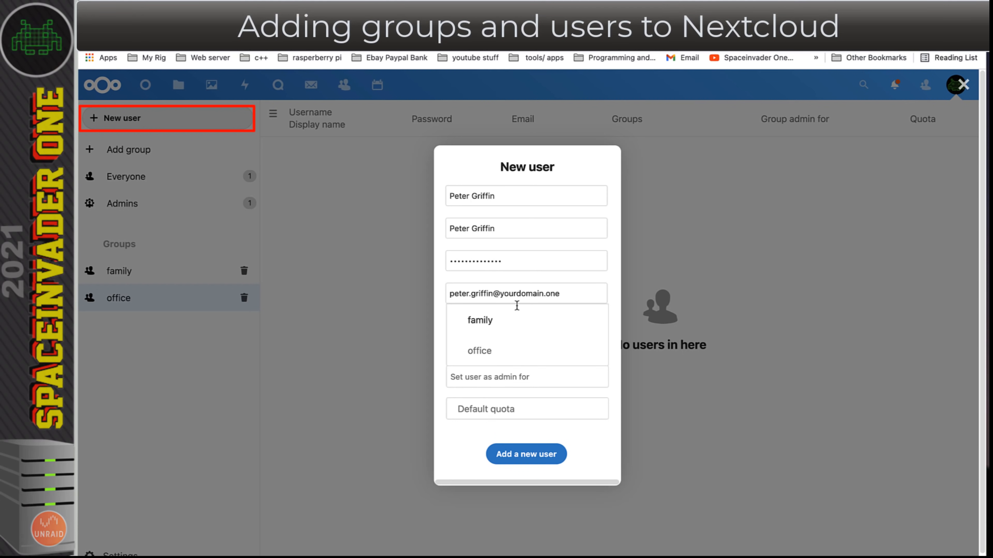
click(483, 351)
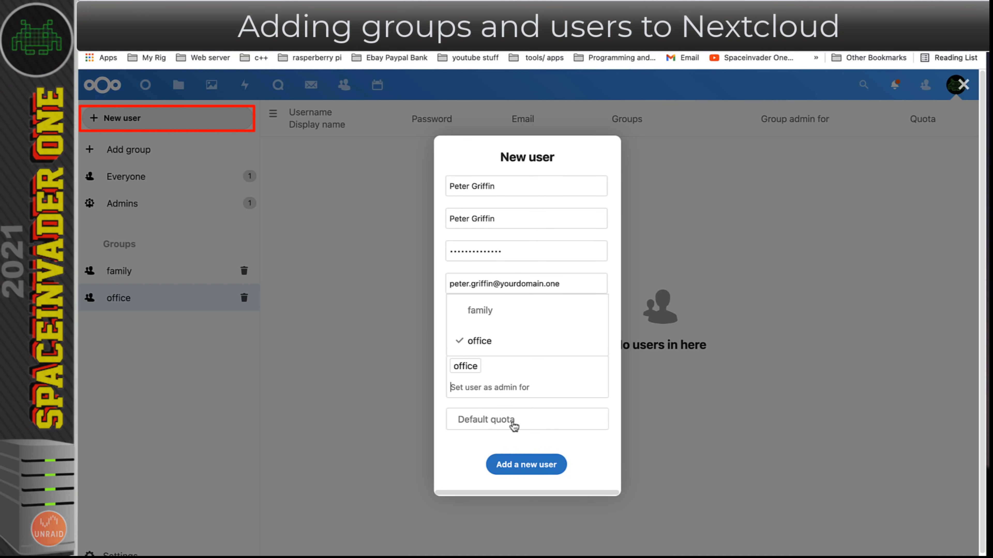
click(475, 420)
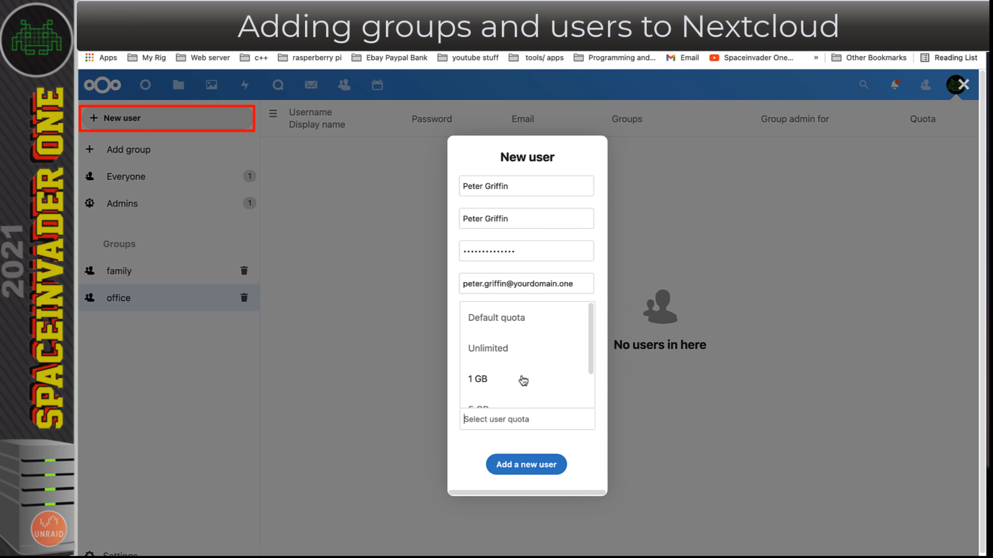
drag(591, 362, 591, 394)
scroll(482, 343, up, 2)
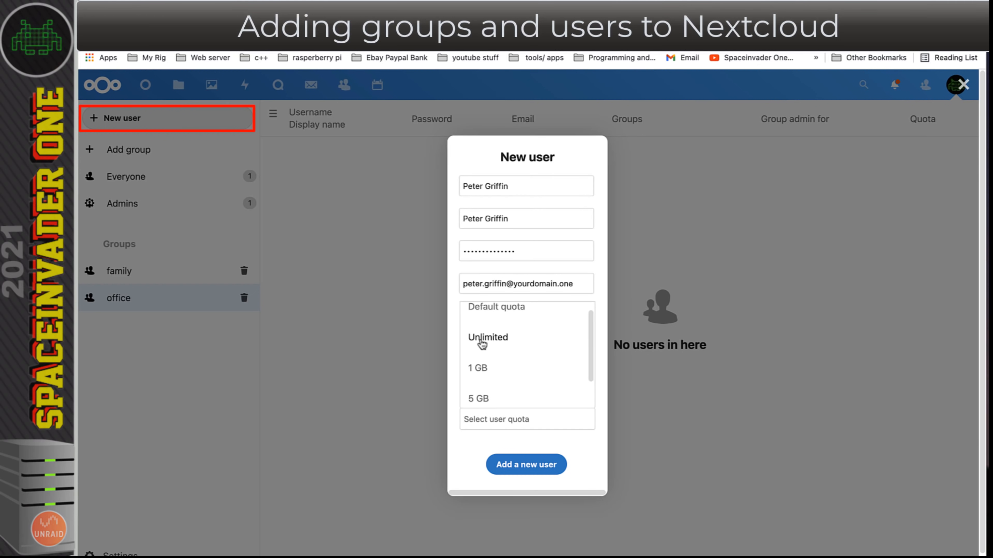
click(482, 341)
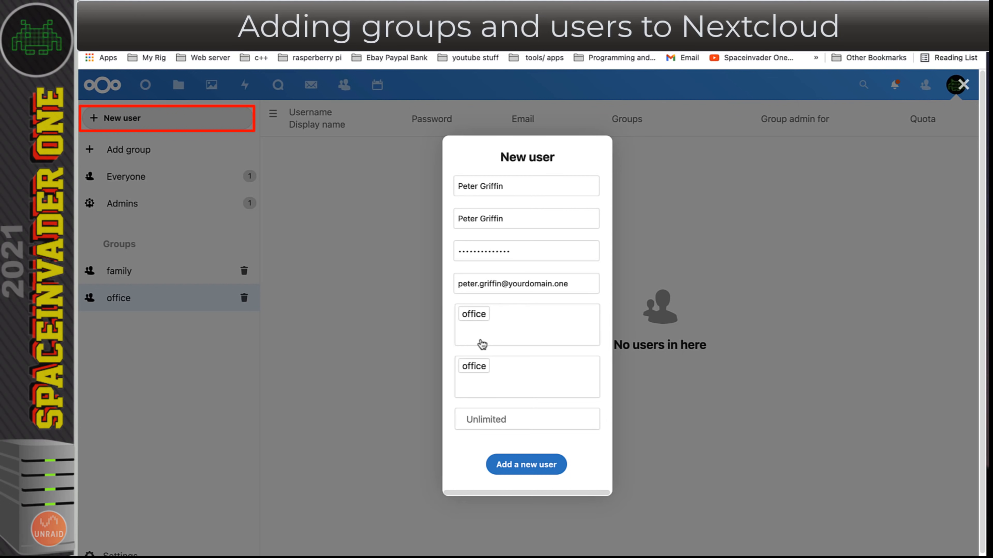
click(523, 467)
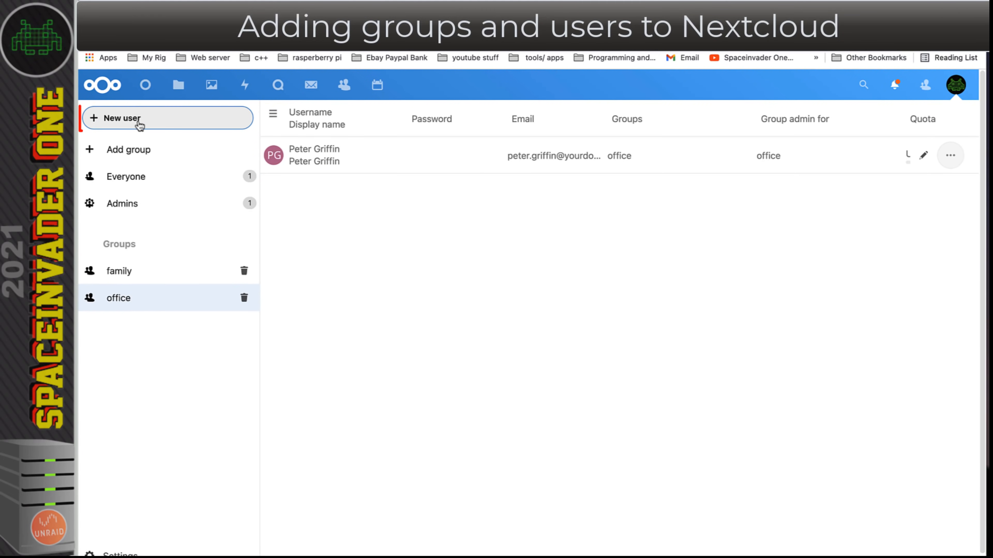
Start a second new user, entering the username, display name, password and e-mail address
click(117, 118)
text(Ho)
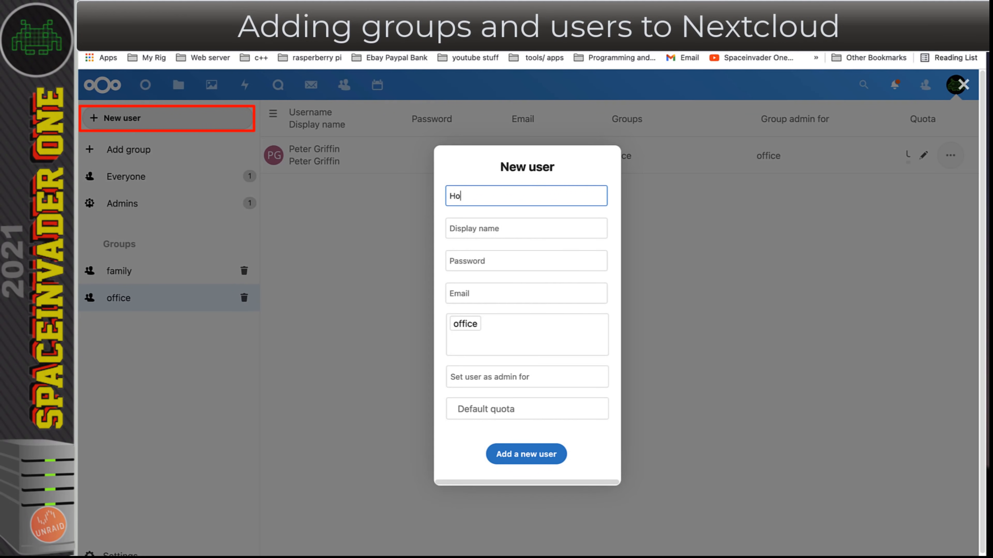
text(mer Simpson)
click(472, 229)
text(Homer Simpson)
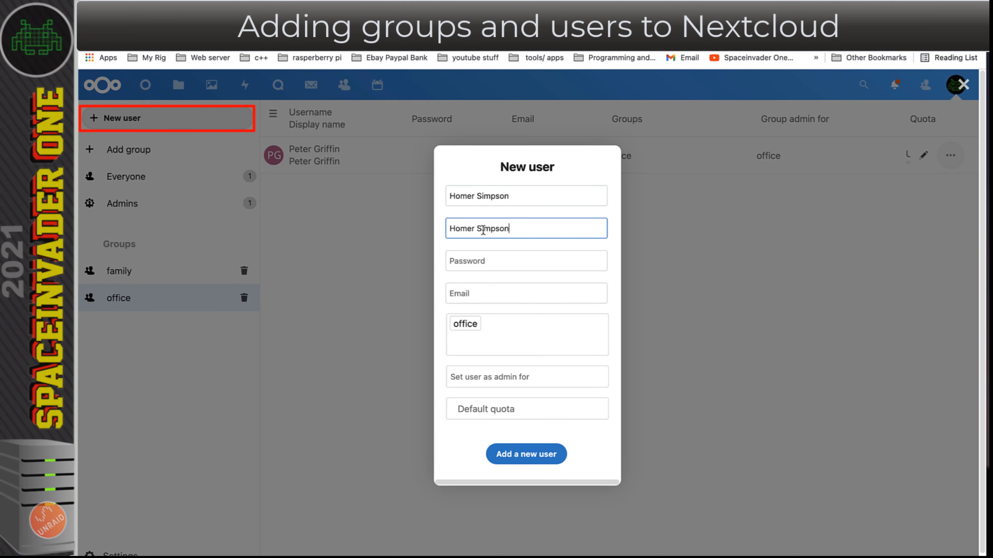
click(477, 261)
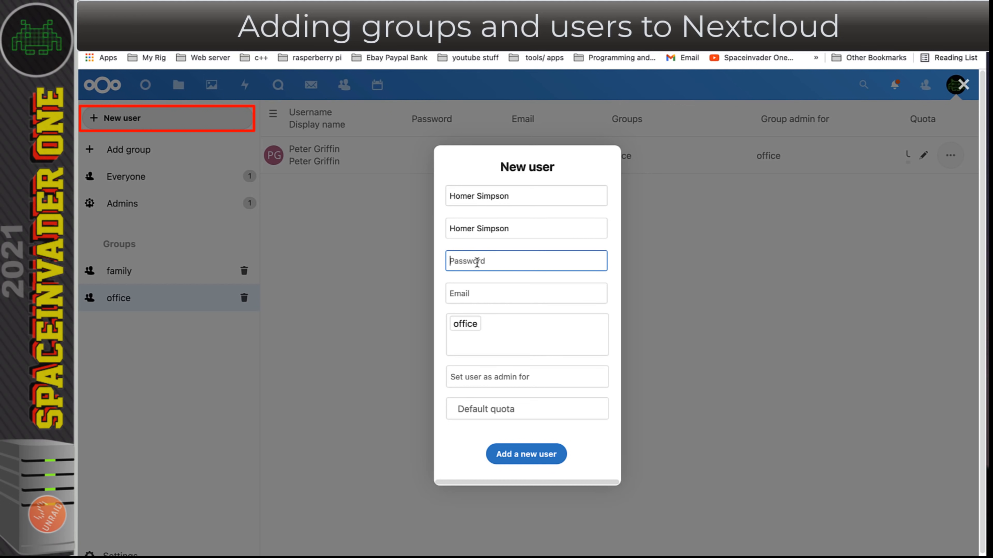
key(Tab)
text(ho)
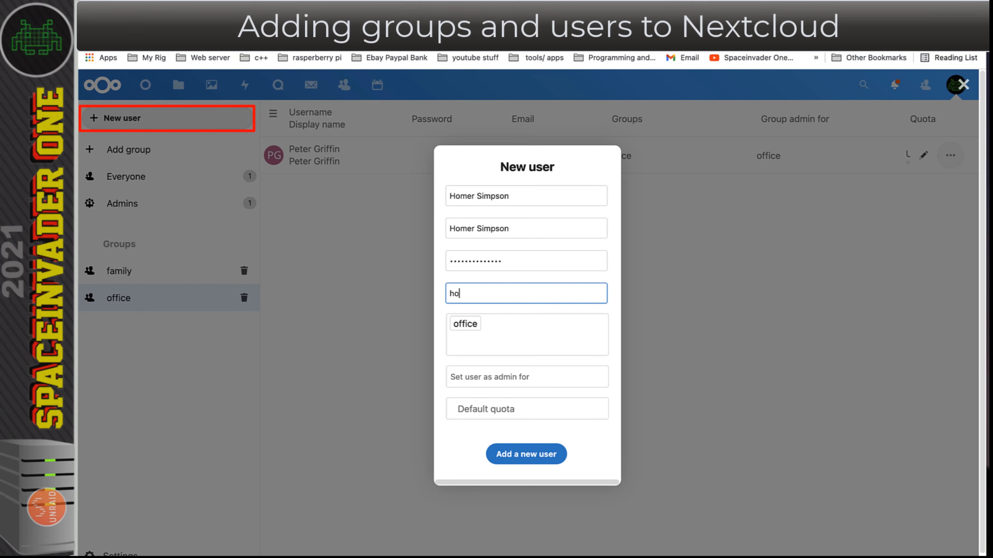
text(mer)
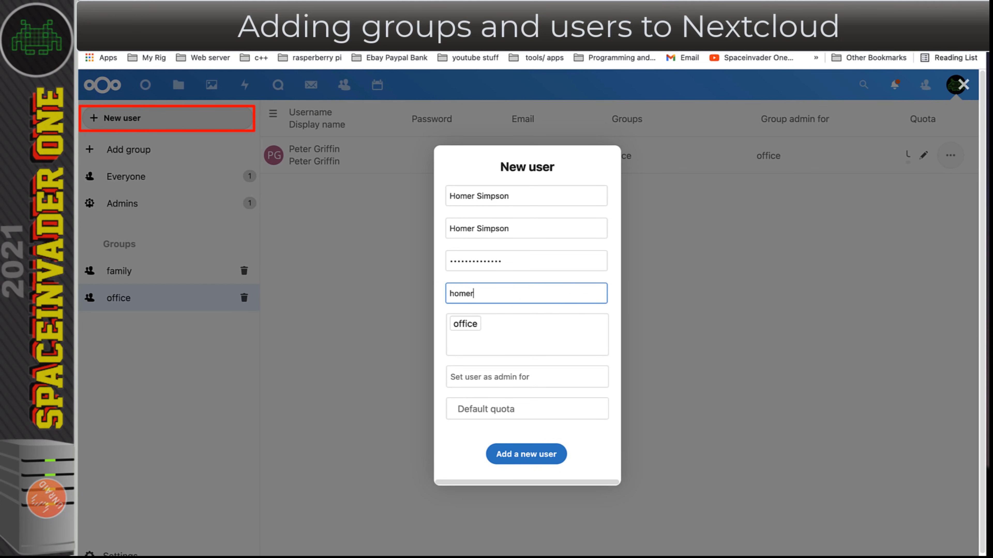
text(.simp)
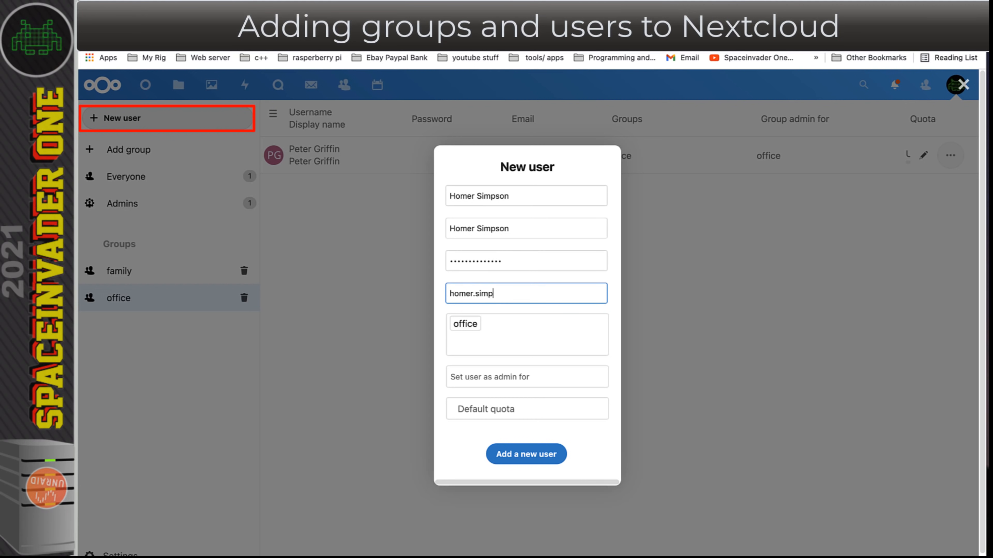
text(son@your)
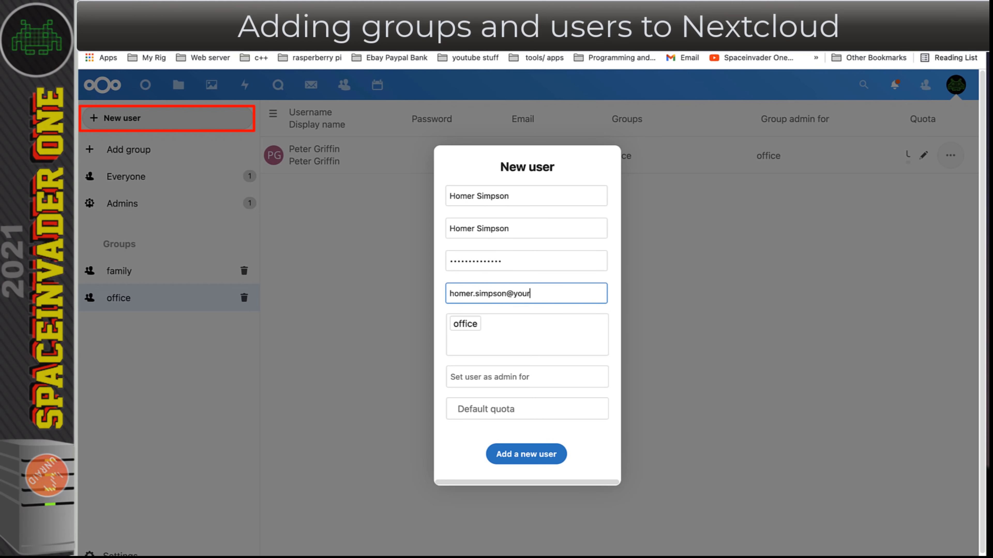
text(domain)
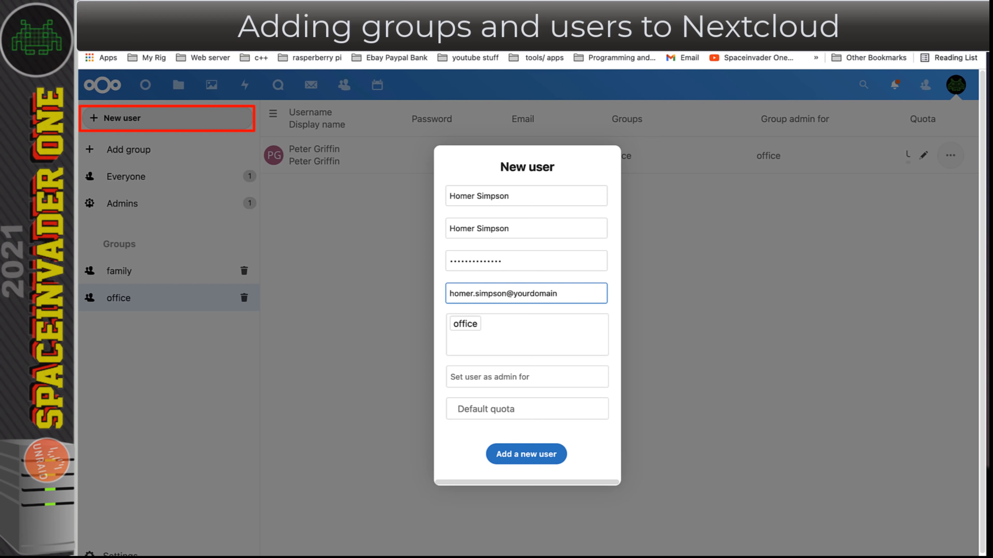
text(.one)
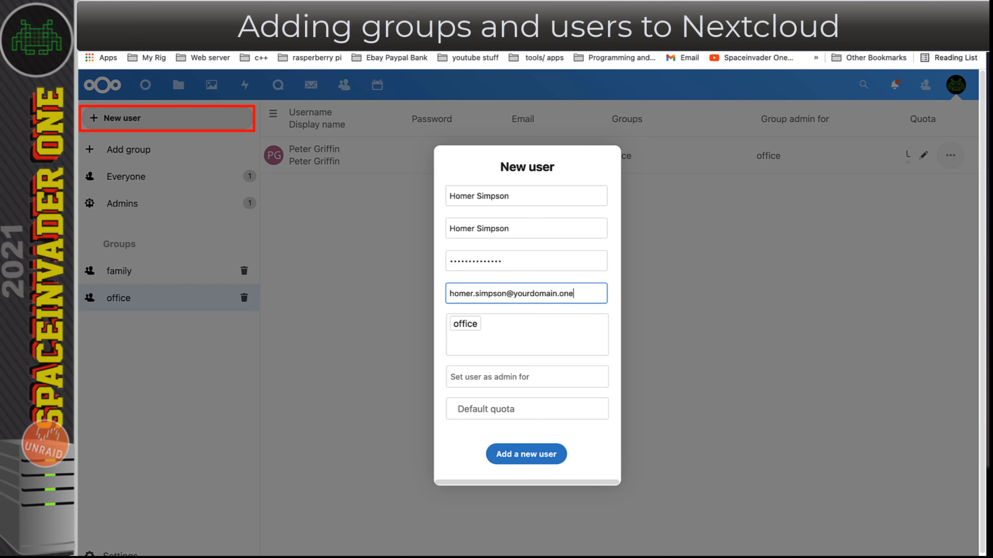
Add the user to the admin group with a 100 GB quota, create it, and review Admins and office
click(502, 341)
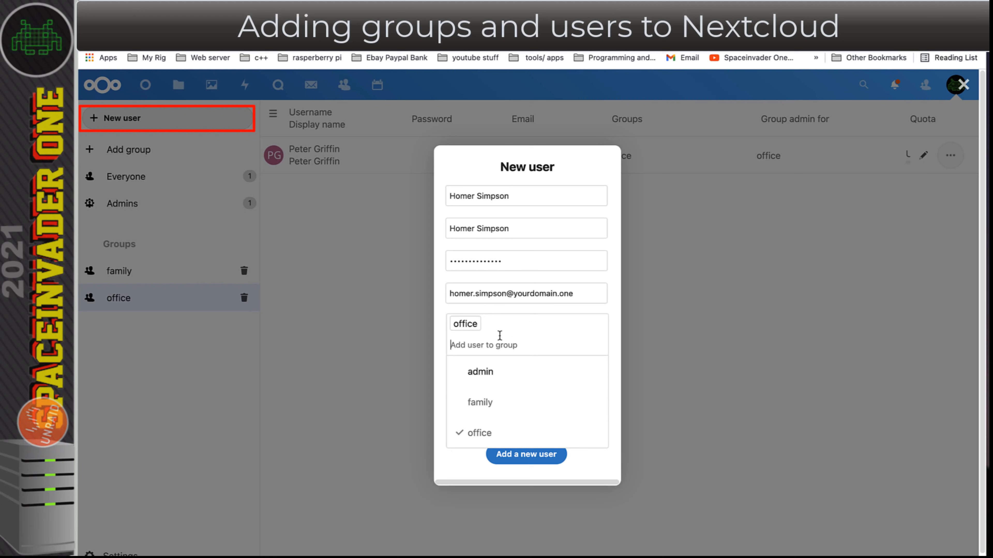
click(485, 376)
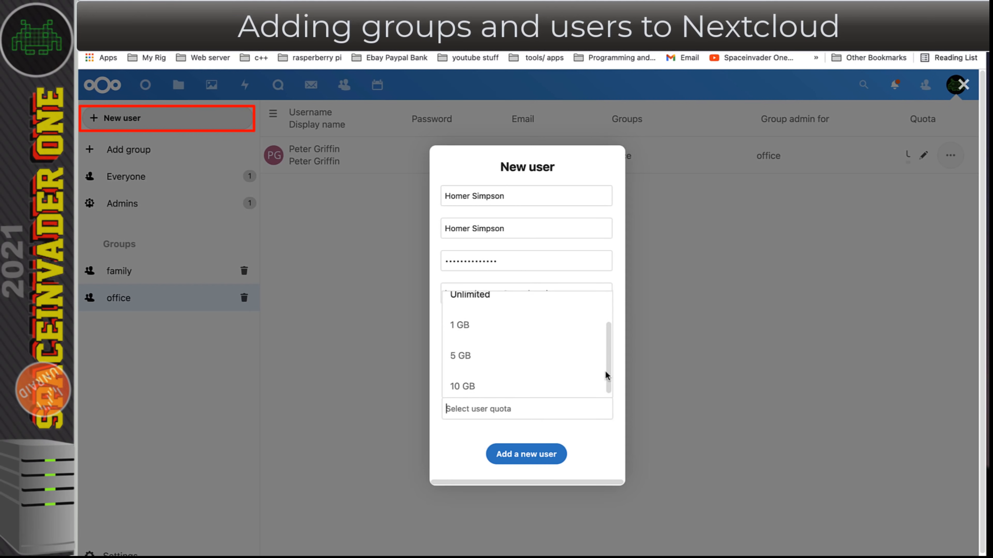
drag(606, 373, 605, 380)
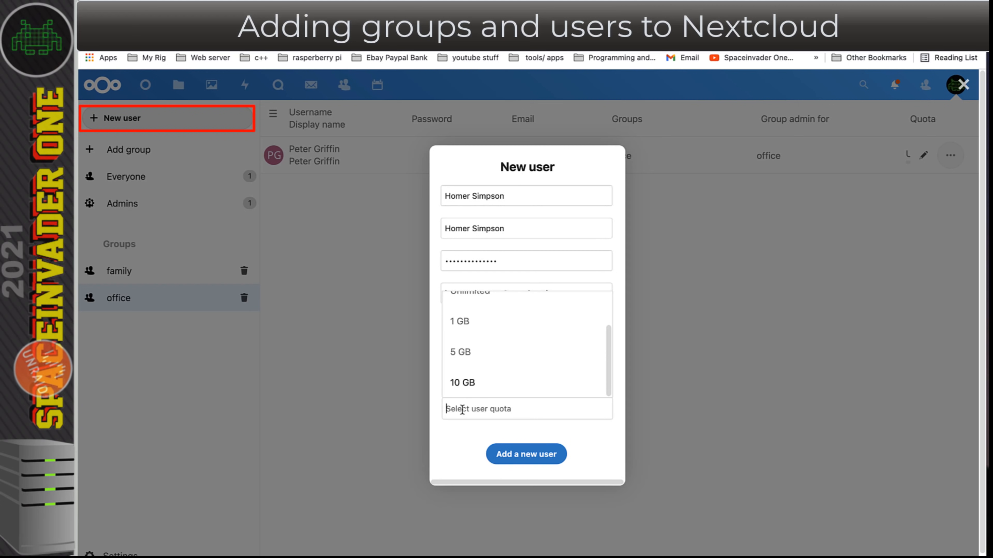
text(100 GB)
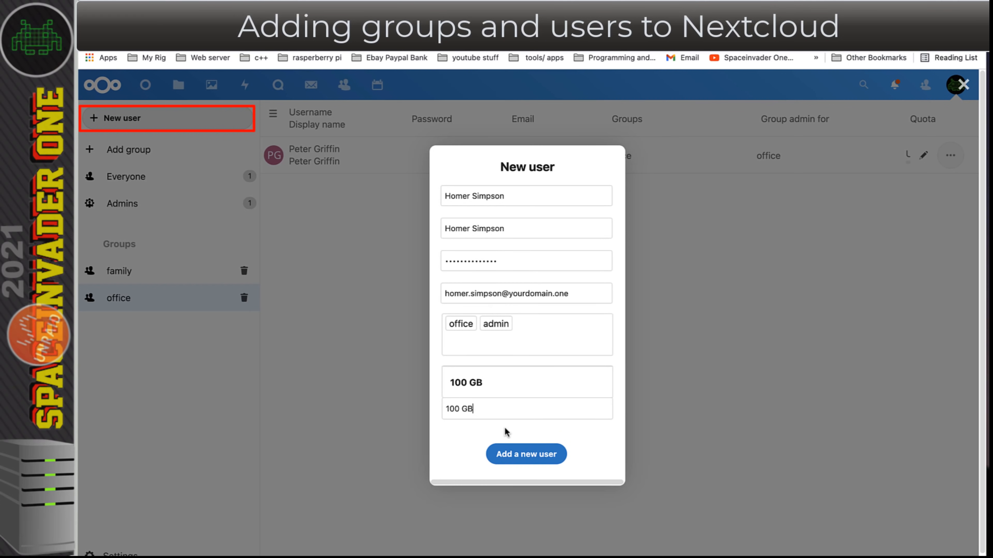
click(510, 454)
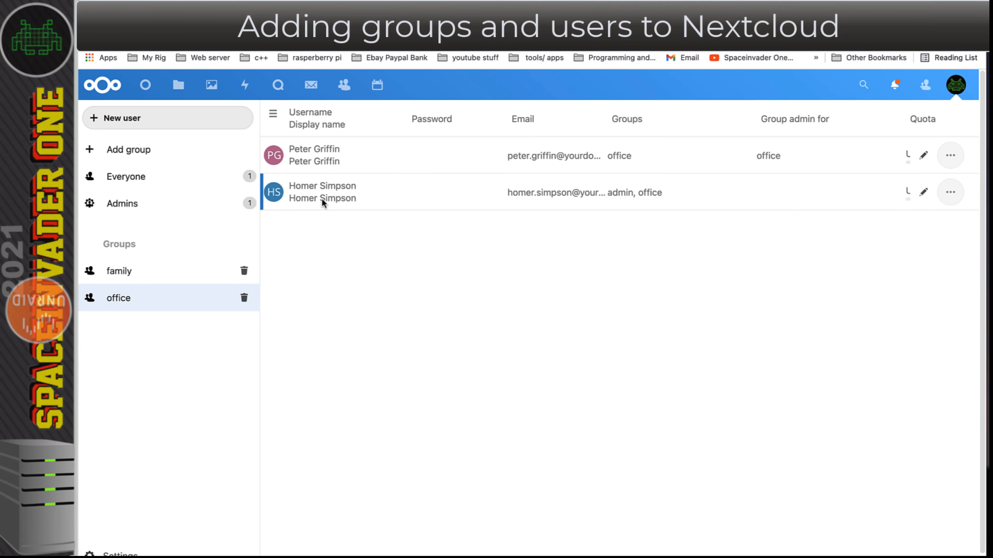
click(120, 206)
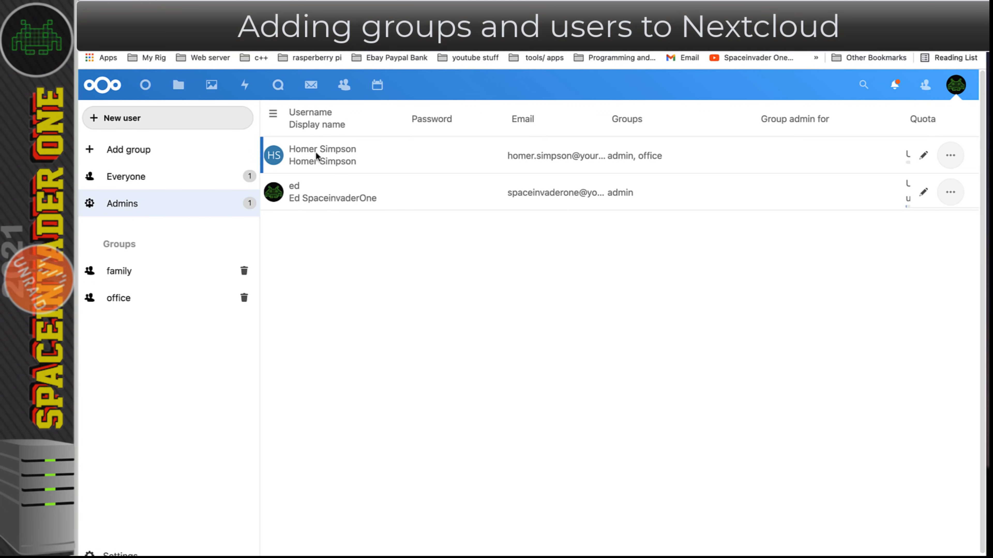
click(194, 299)
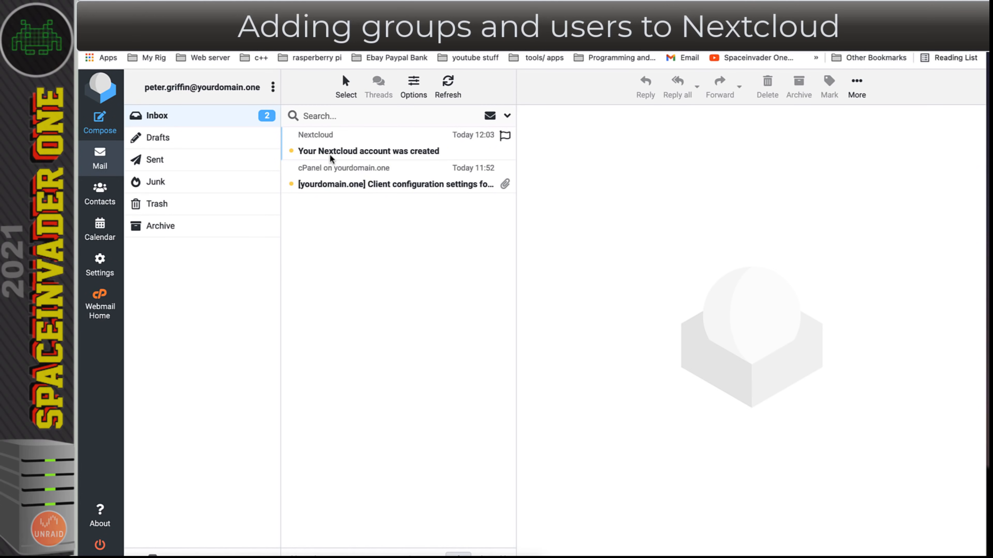
Open the 'Your Nextcloud account was created' email in the preview pane
click(376, 150)
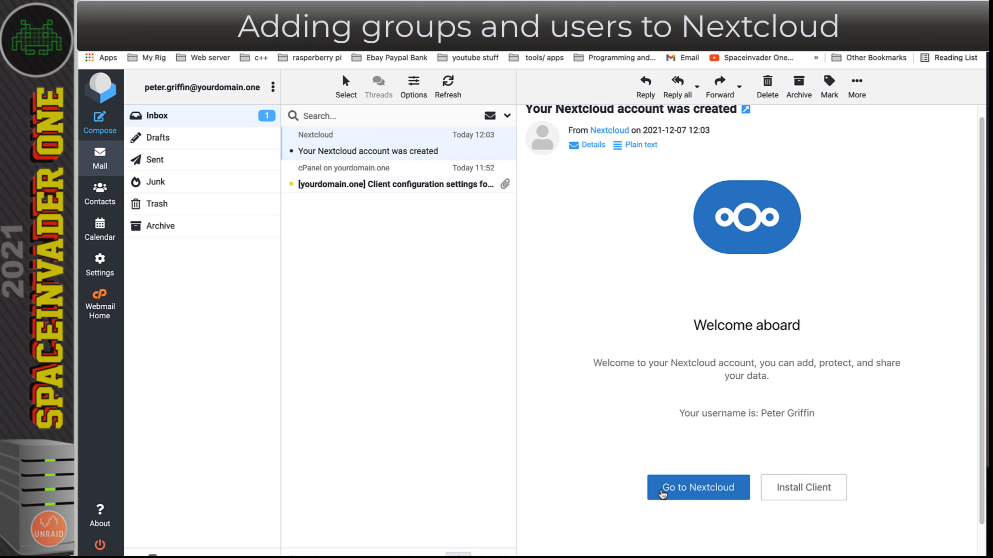
Follow the welcome link, log in with the new user's credentials, and close the Nextcloud Hub splash
click(697, 489)
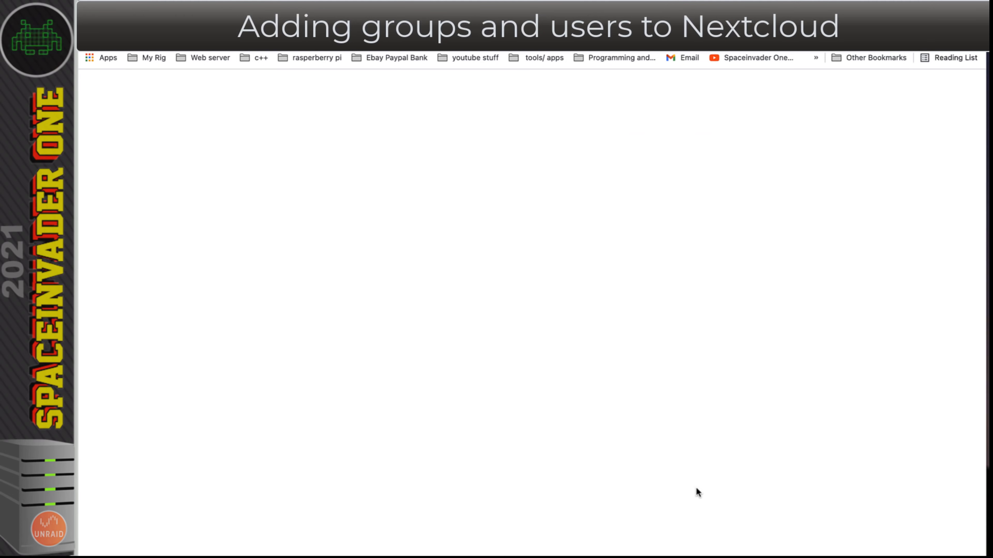
text(er Griffin)
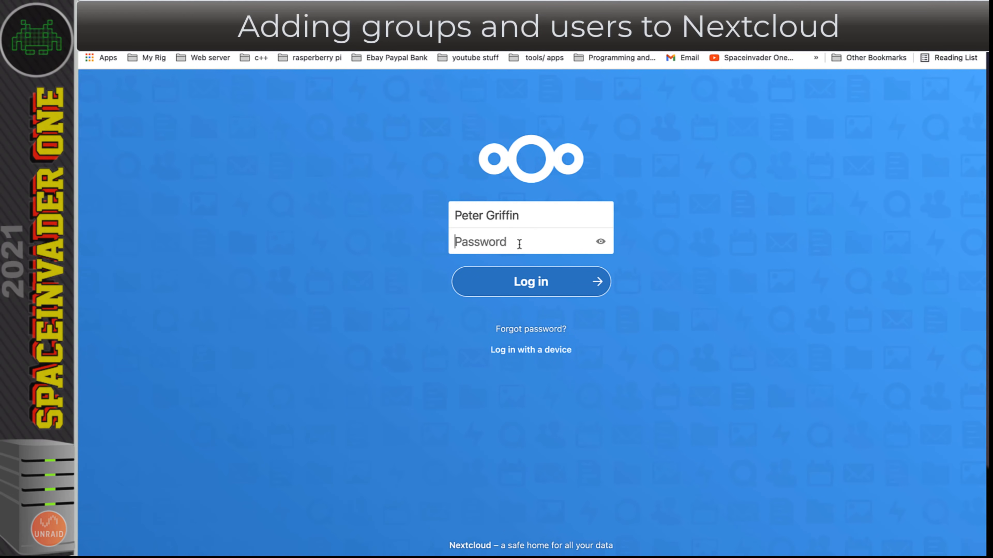
key(Tab)
text(••)
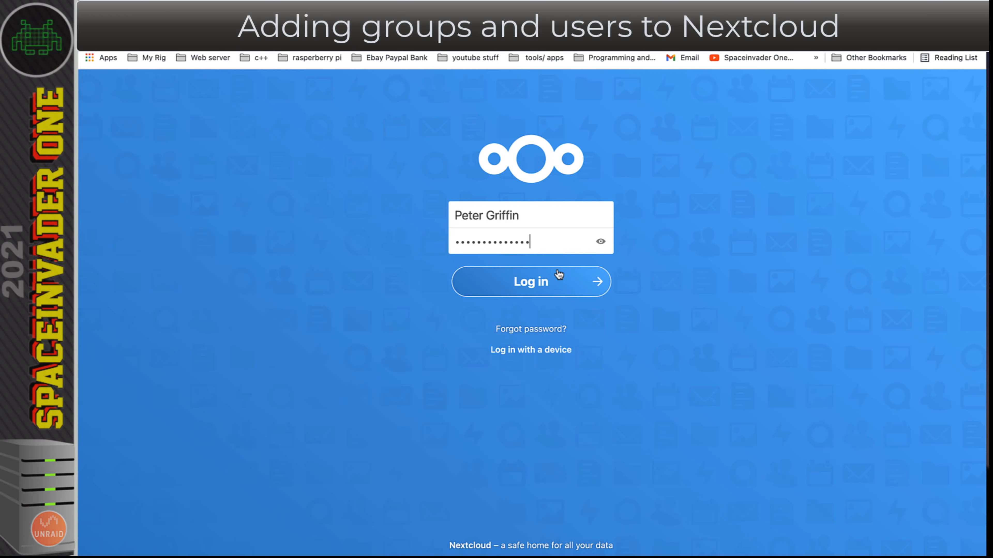
click(547, 286)
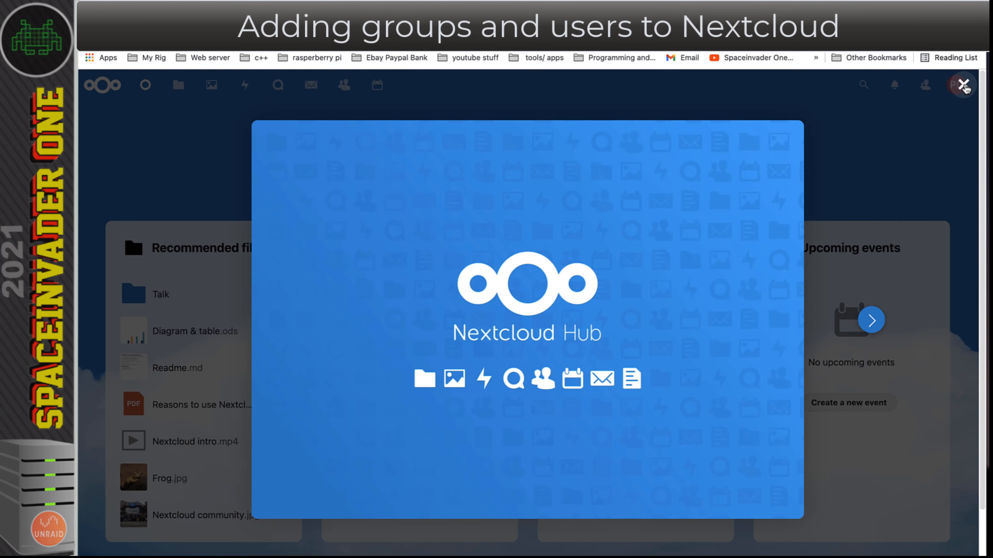
click(964, 86)
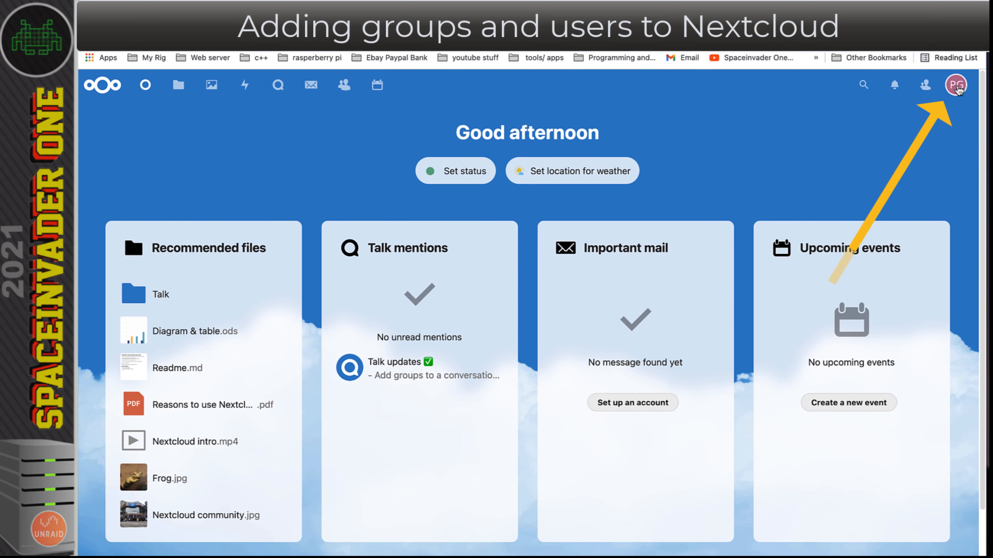
click(956, 85)
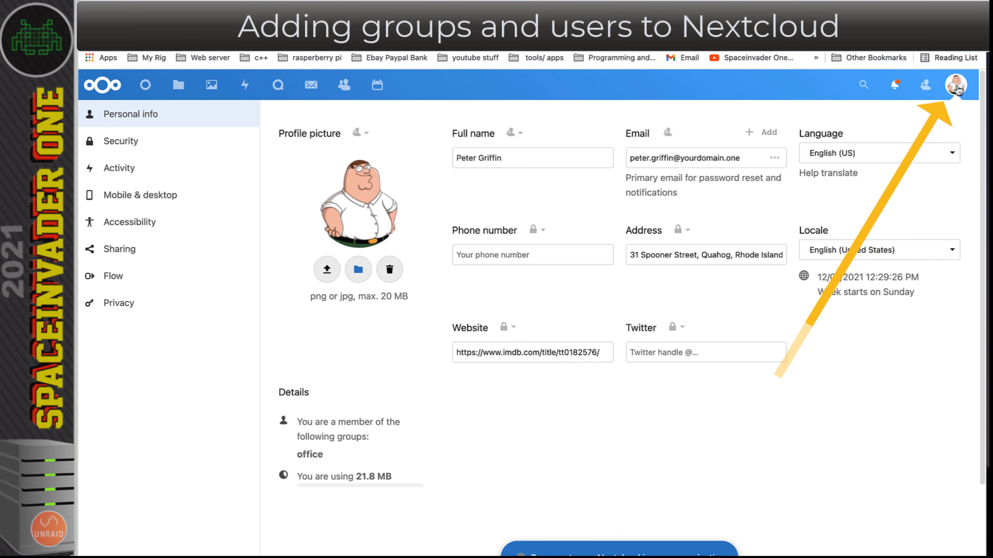
Go to the Users management page from the account menu
click(956, 88)
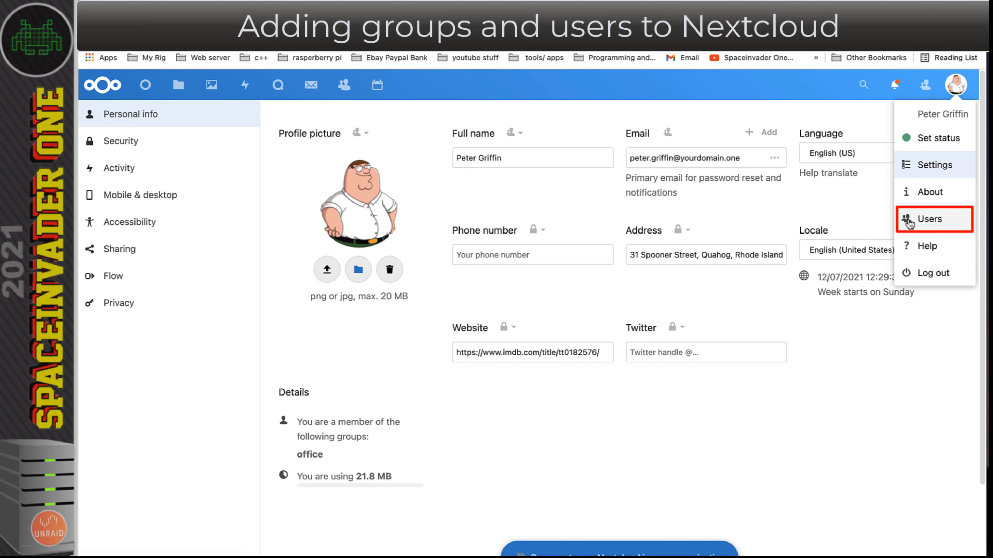
click(932, 222)
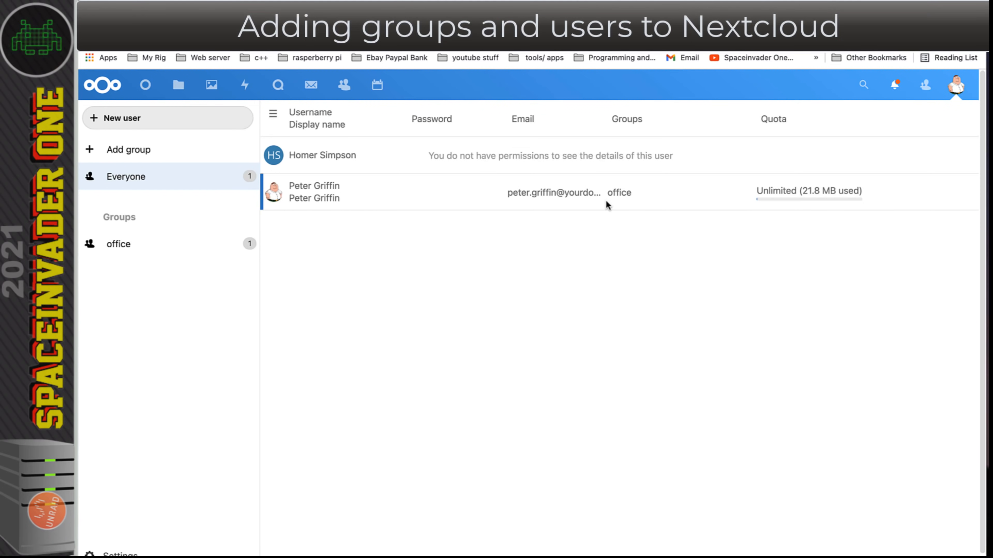
Try to create a new group named 'shop floor'
click(91, 149)
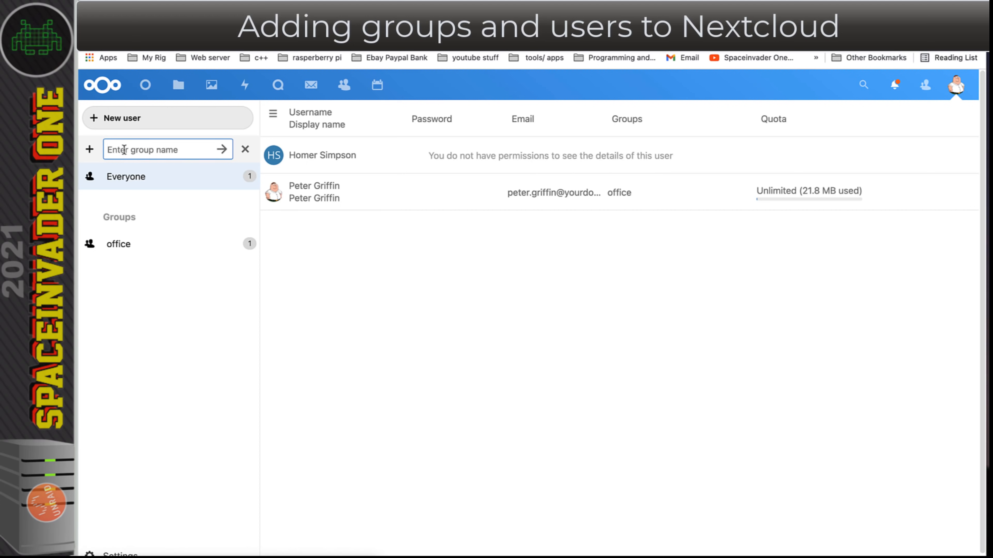
text(shop)
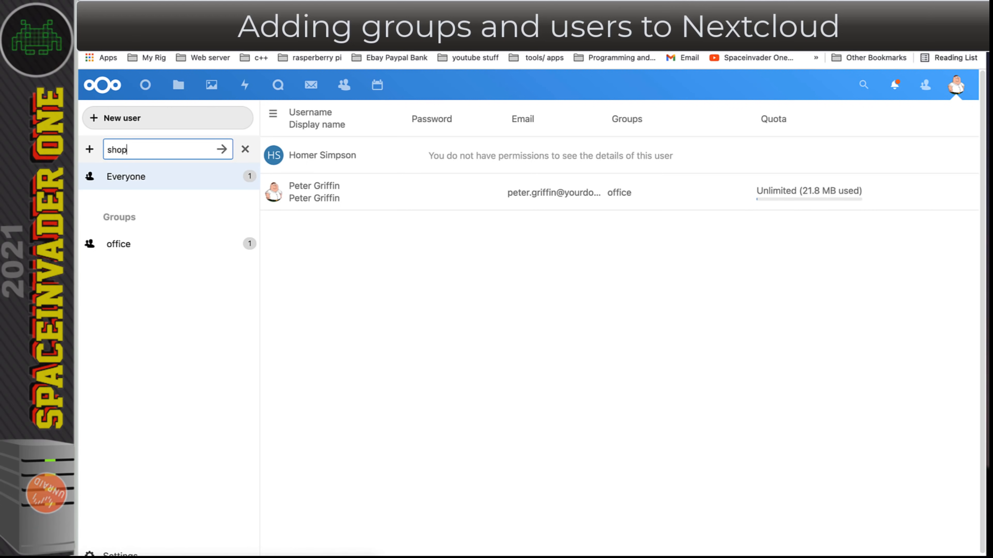
text( floor)
key(Return)
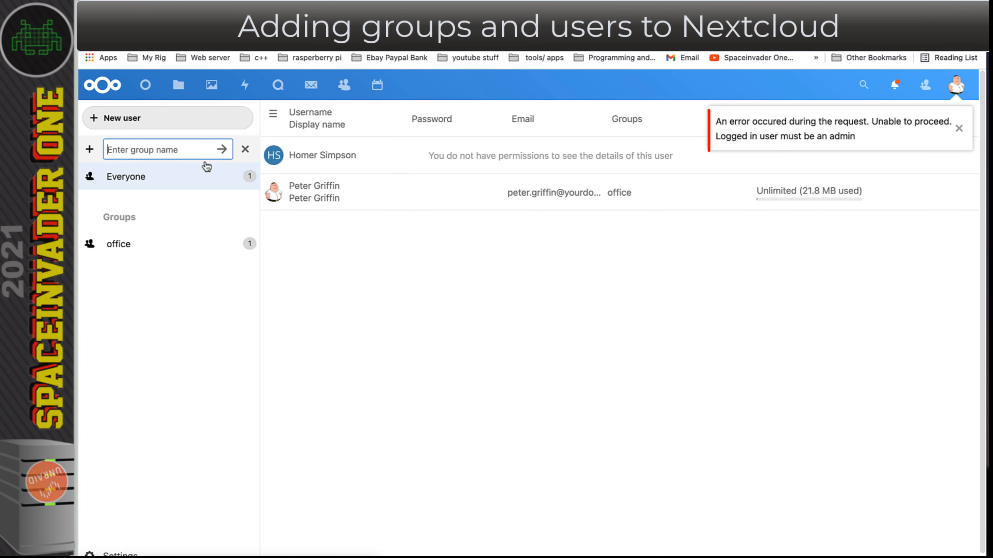
Add a new user with display name, username, password and e-mail, assigned to the office group
click(96, 118)
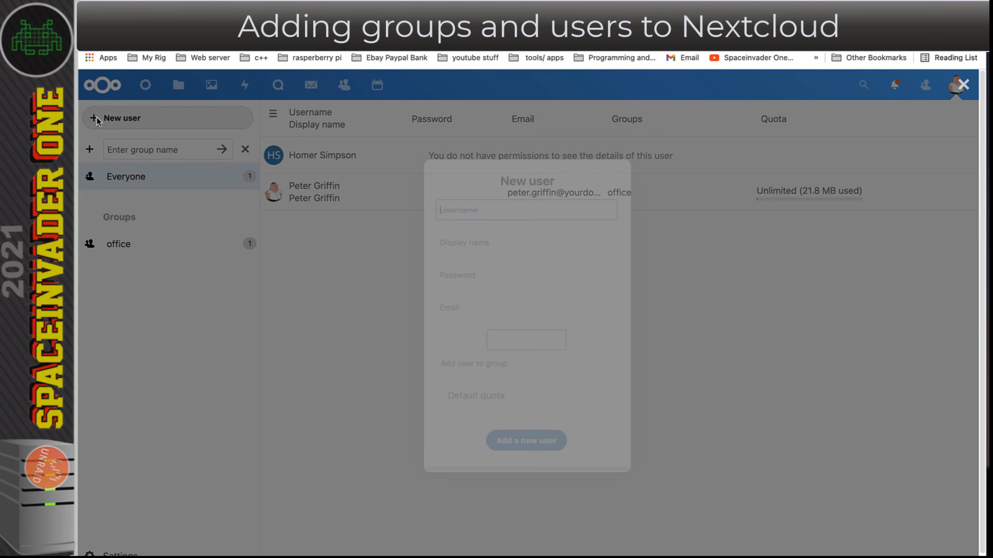
text(Tom)
key(Tab)
text(tom)
key(Tab)
key(Tab)
text(tom@yourdomain.on)
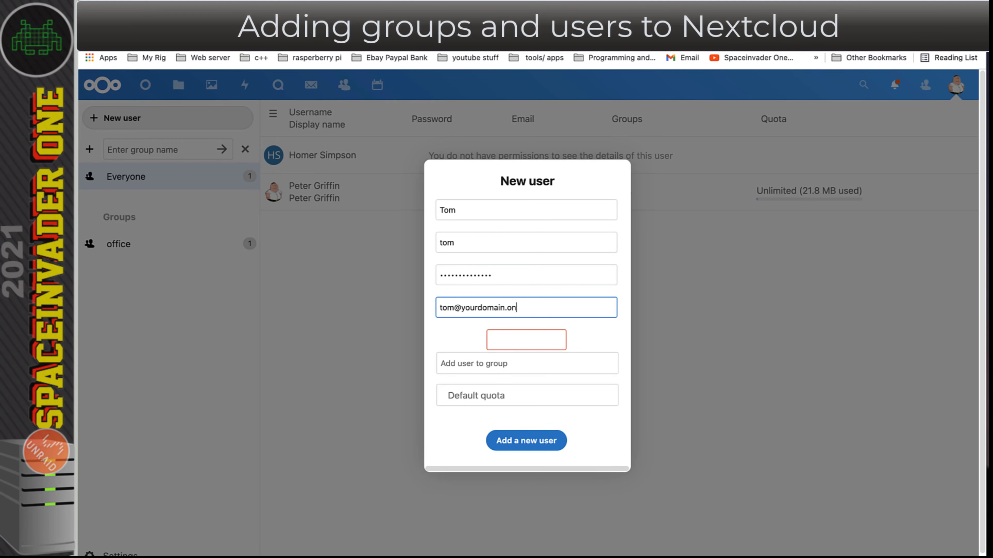
text(e)
click(508, 363)
click(472, 392)
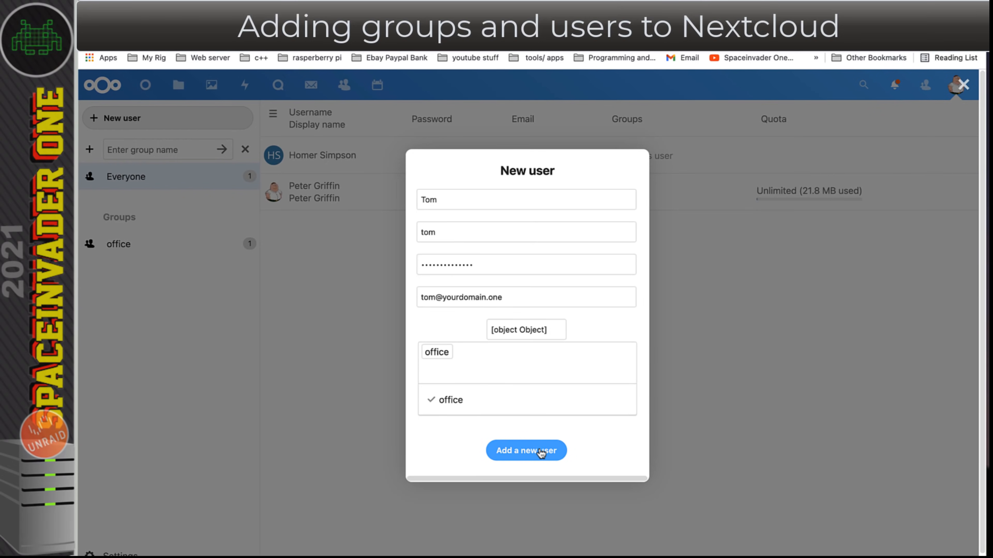
click(541, 453)
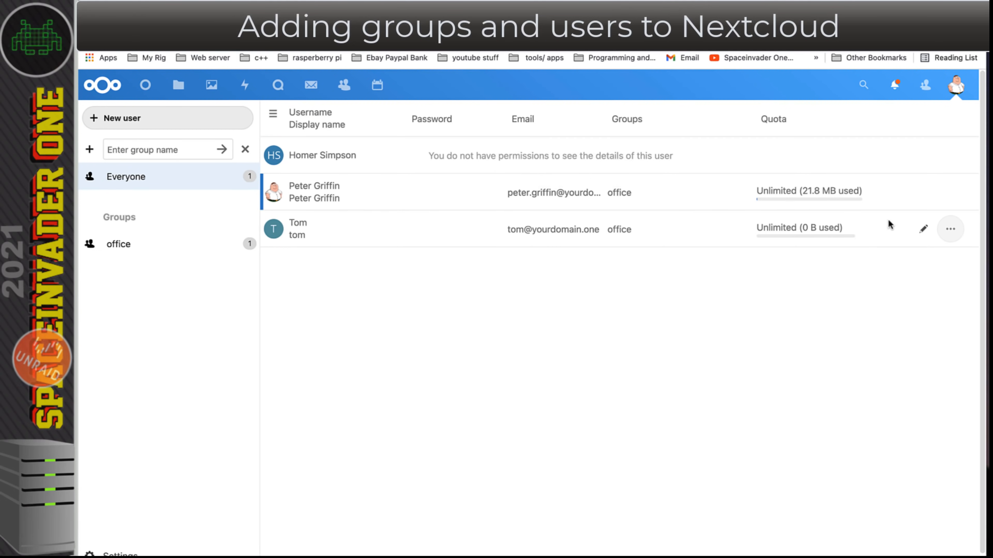
click(951, 229)
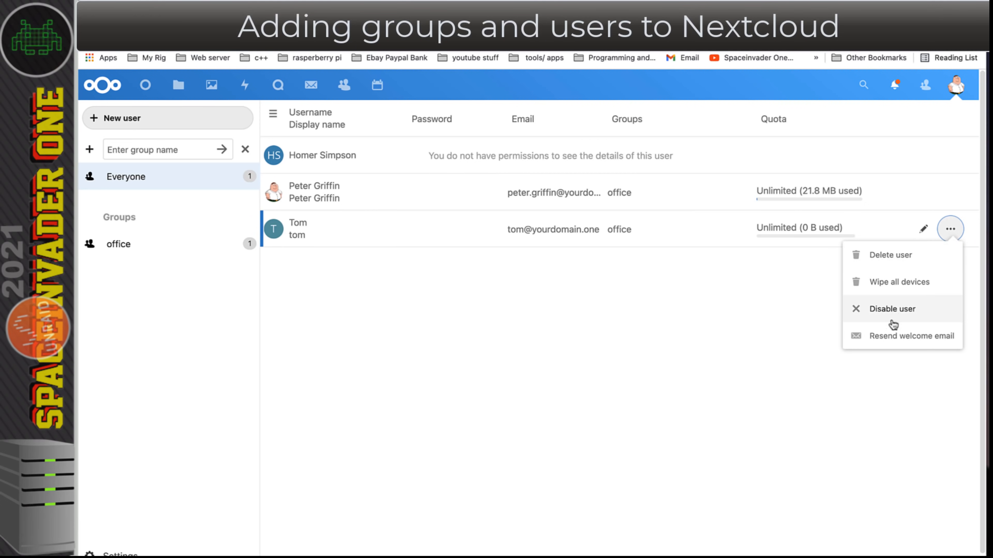
click(770, 274)
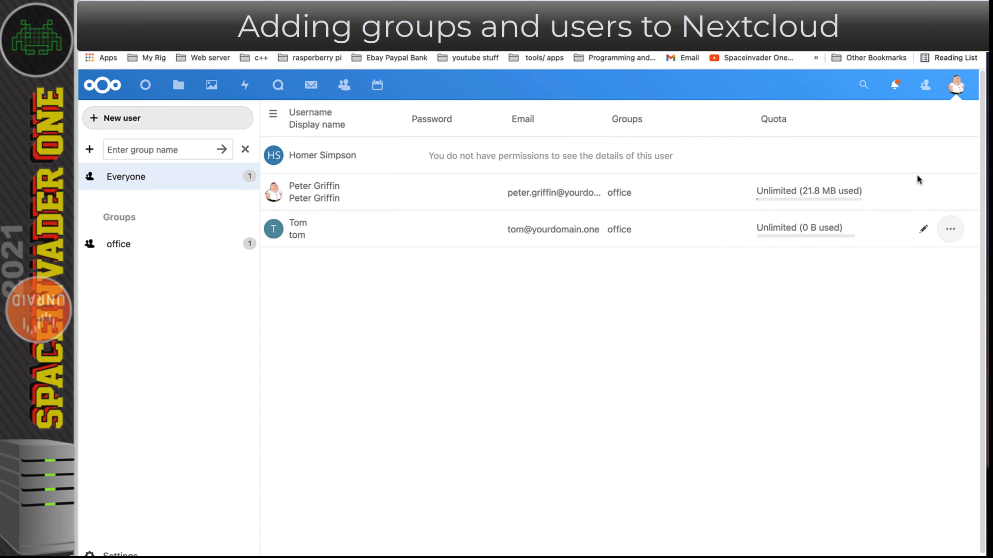
Log out of admin, sign in with the new user's credentials, dismiss the Hub welcome, and open Settings
click(956, 90)
click(934, 271)
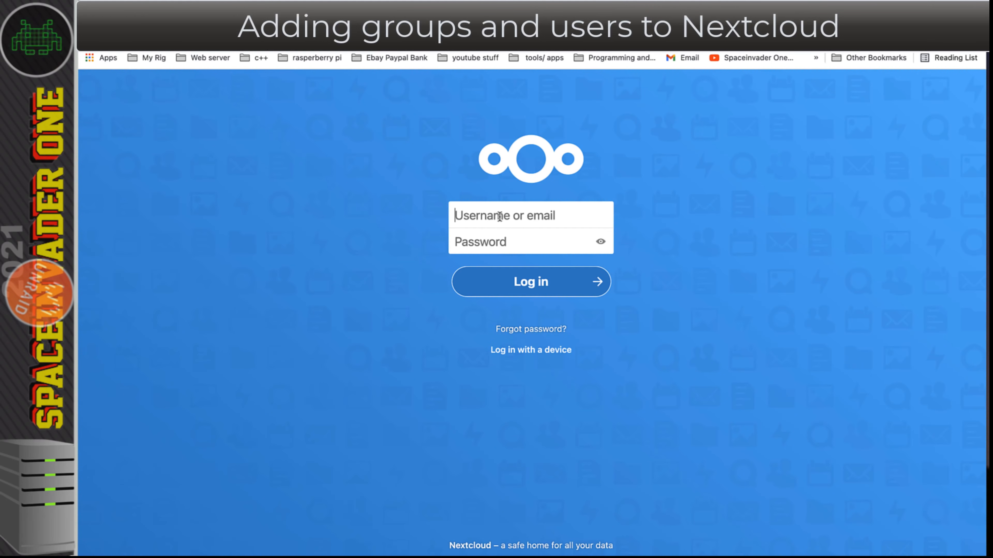
text(tom)
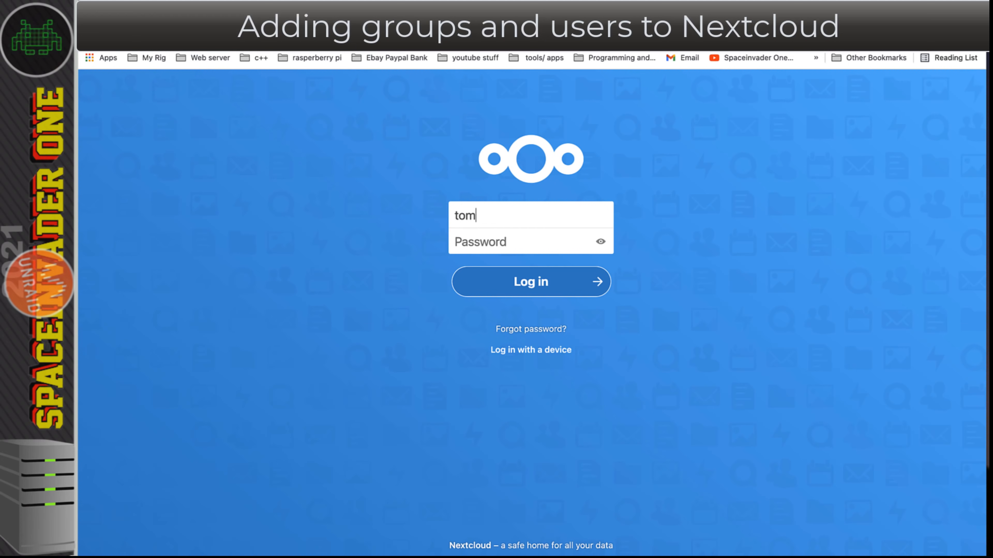
key(Tab)
text(**************)
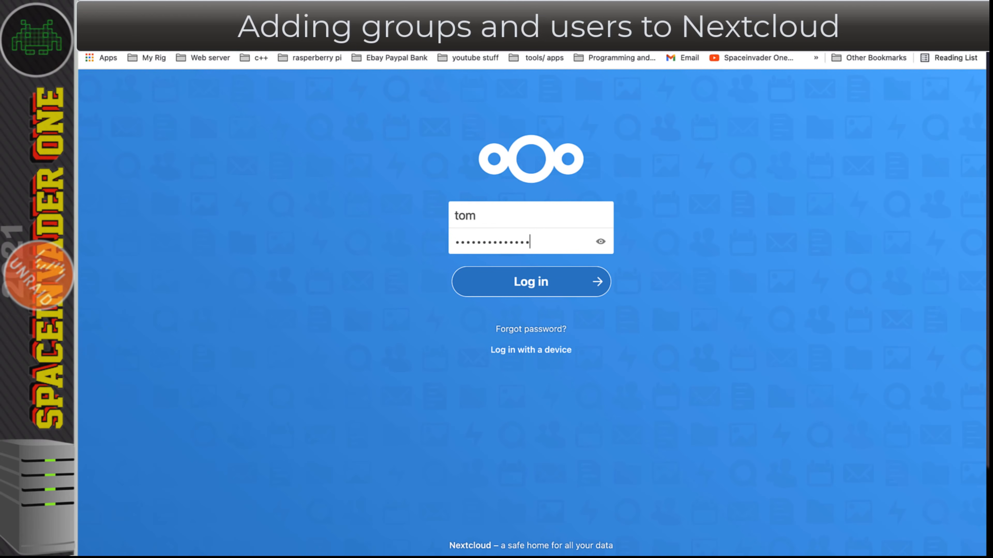
key(Return)
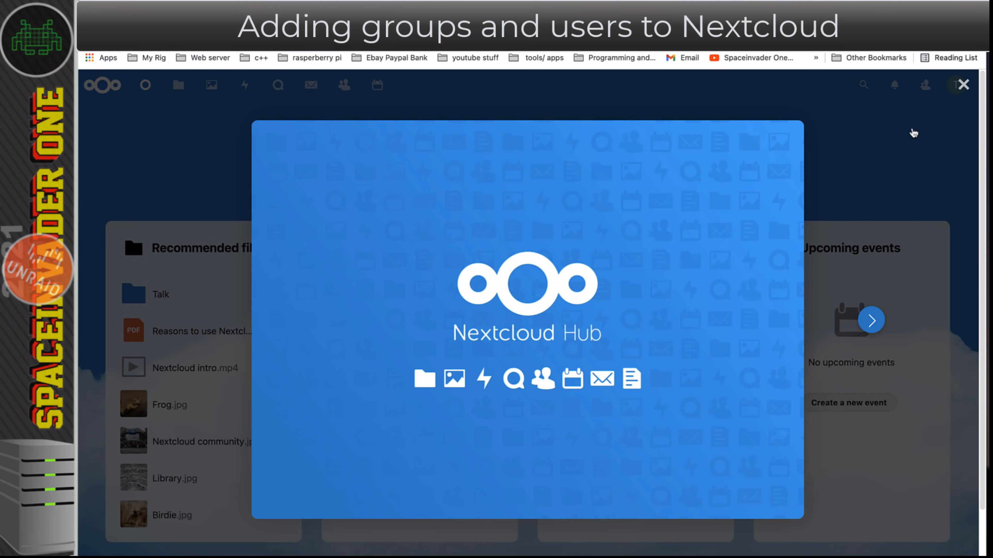
click(962, 86)
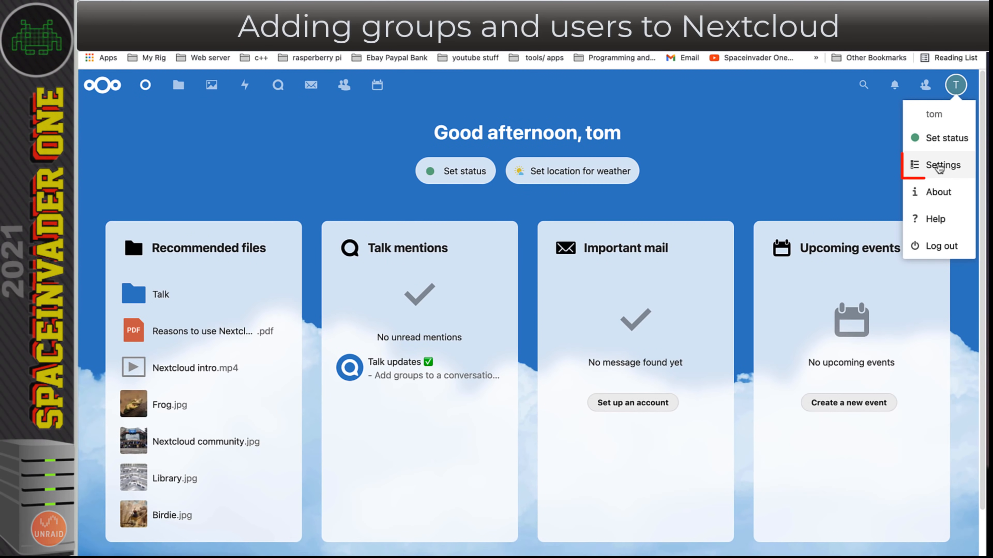
click(934, 167)
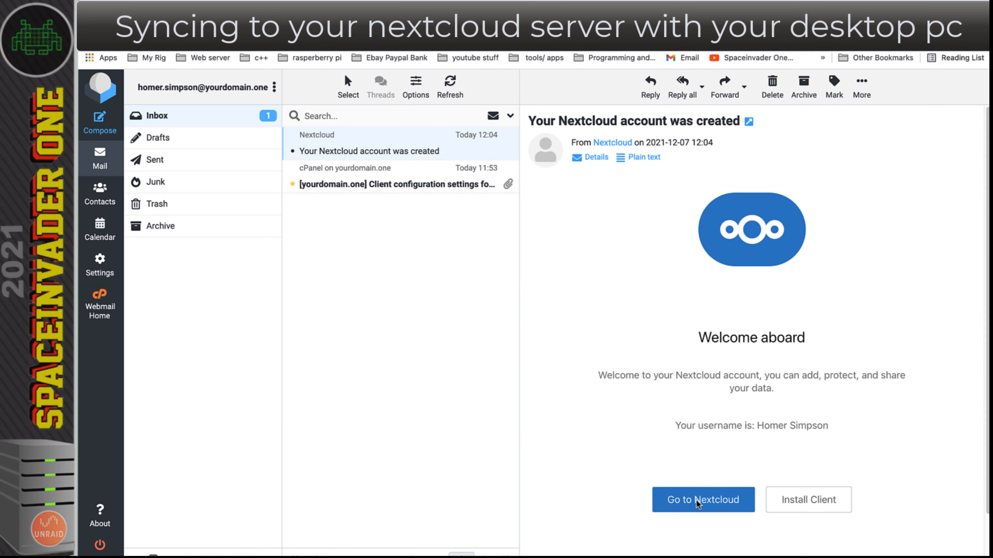
Follow the Install Client link in the 'Your Nextcloud account was created' email
click(819, 506)
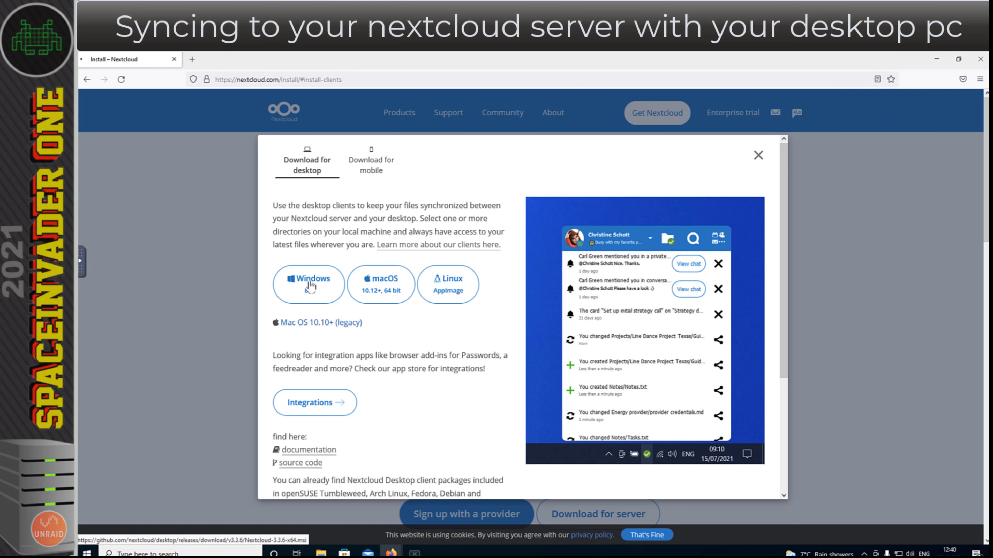
Download and save the Nextcloud Windows desktop client installer
click(309, 285)
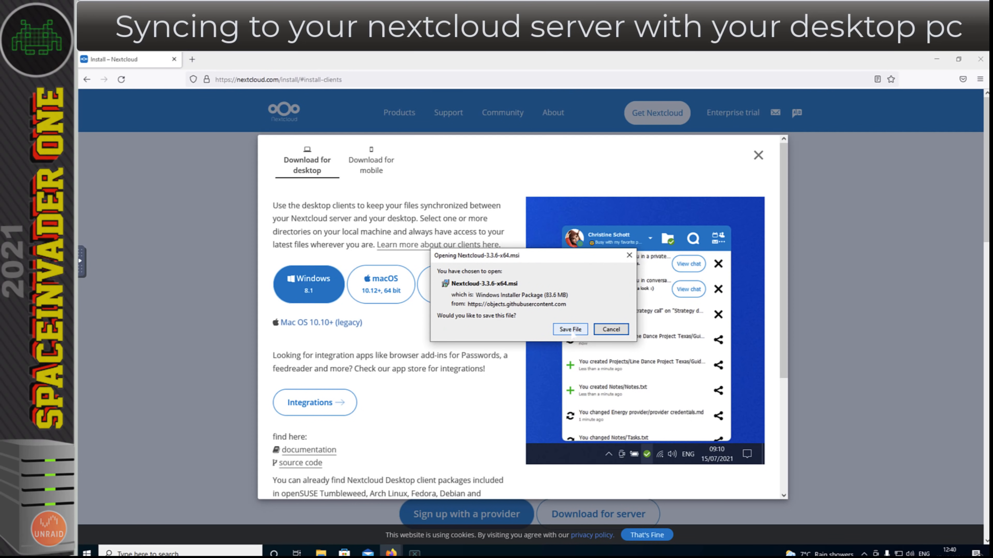
click(571, 332)
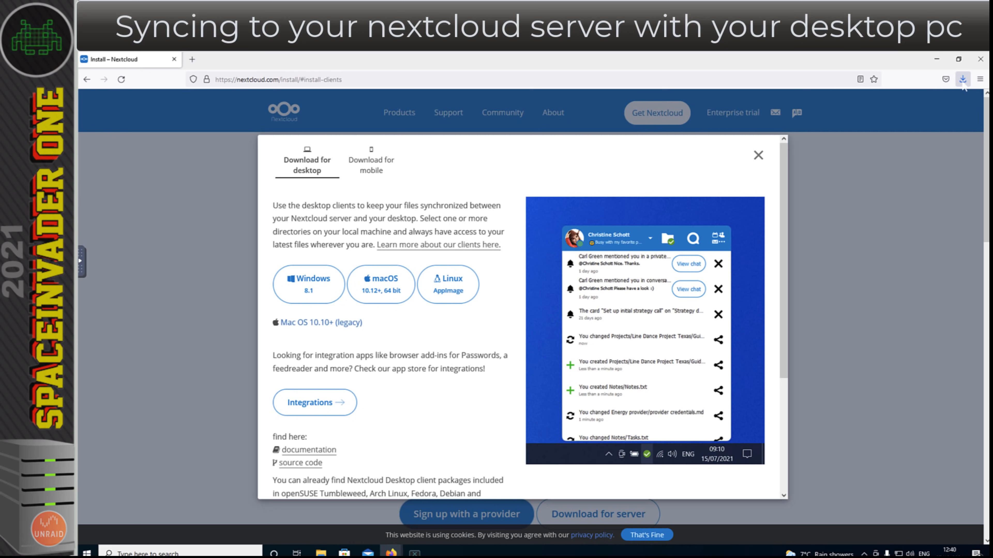
click(962, 85)
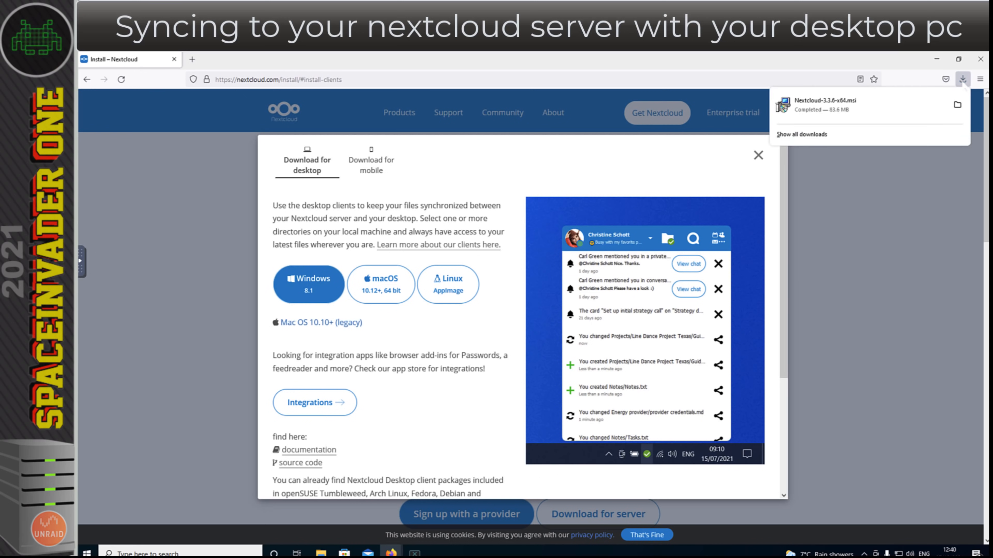
Run the installer through the Setup Wizard with default choices, then restart the computer
click(819, 102)
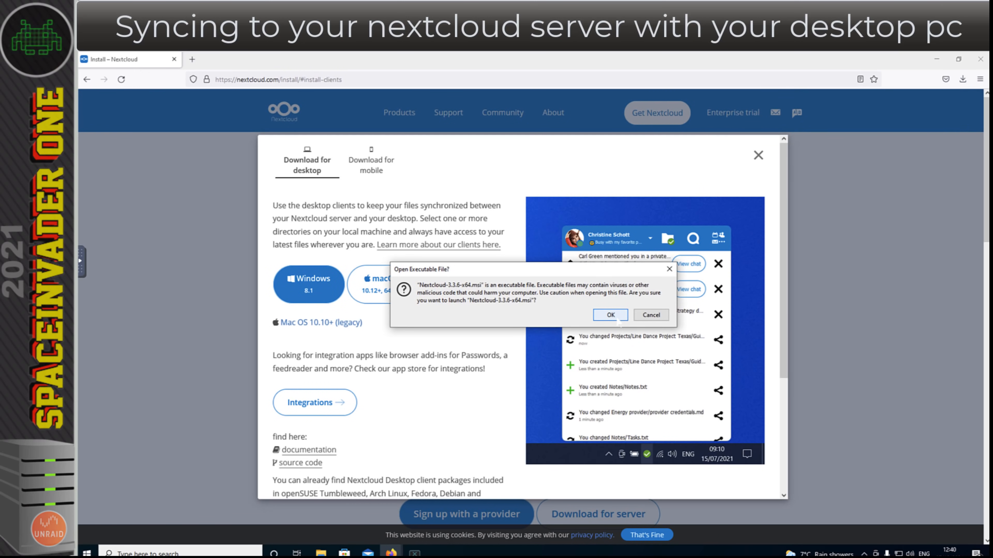
click(611, 315)
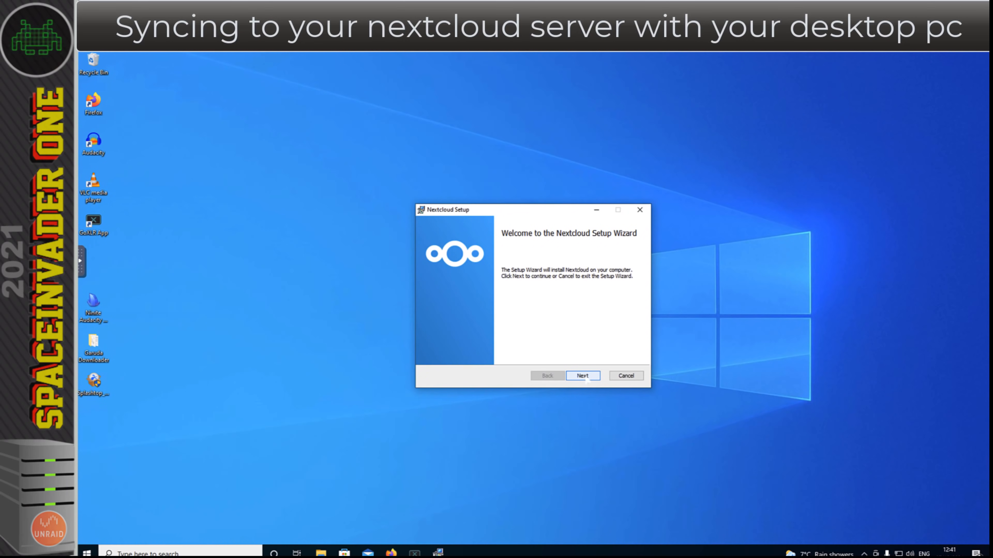
click(586, 378)
click(588, 377)
click(589, 376)
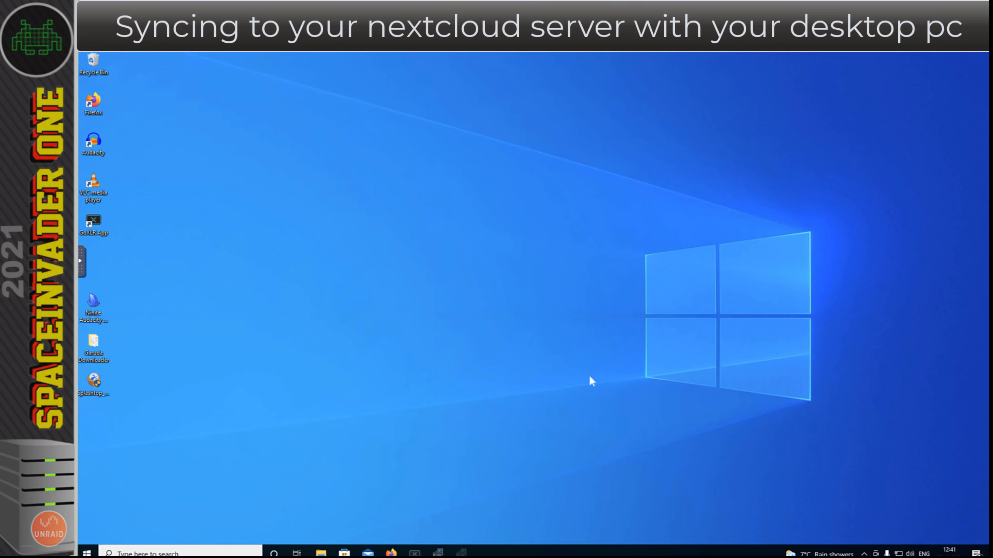
click(502, 369)
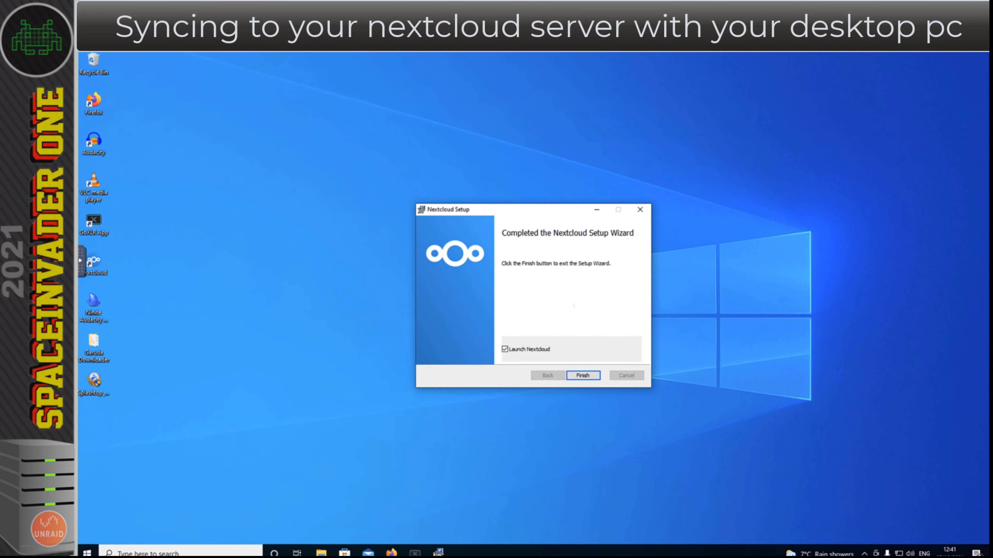
click(585, 377)
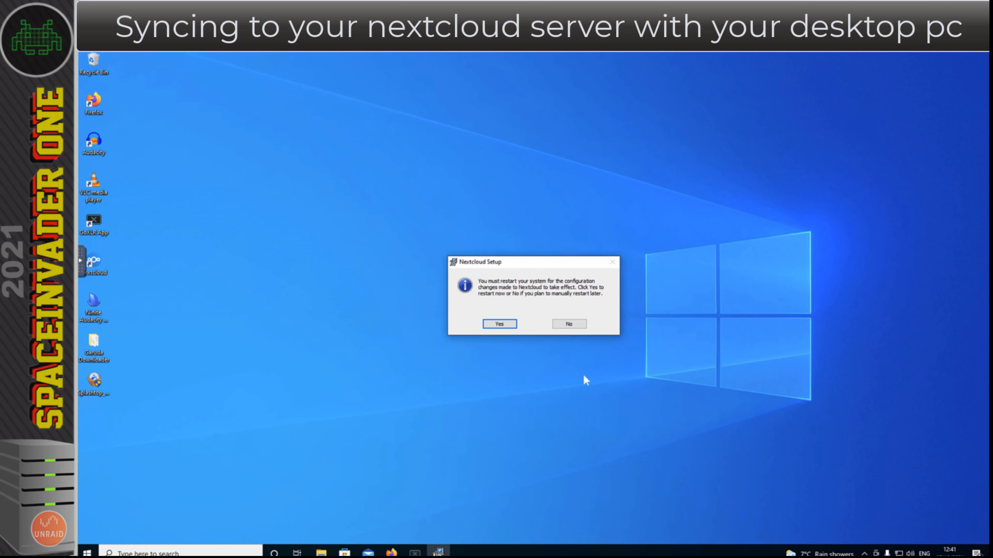
click(500, 324)
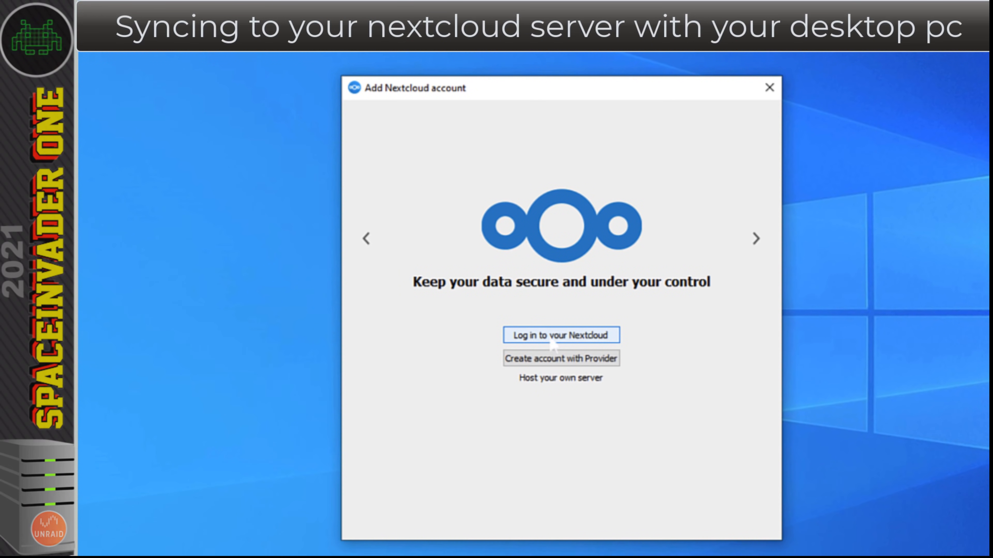
Choose to log in to an existing Nextcloud, enter your server address, and continue
click(552, 337)
text(https://nextcloud.yourdomain)
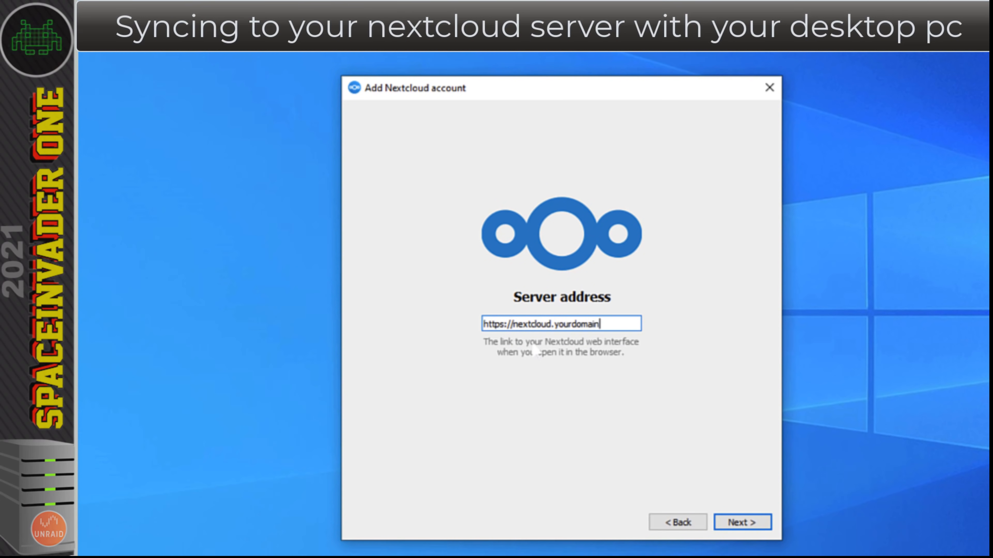
click(742, 523)
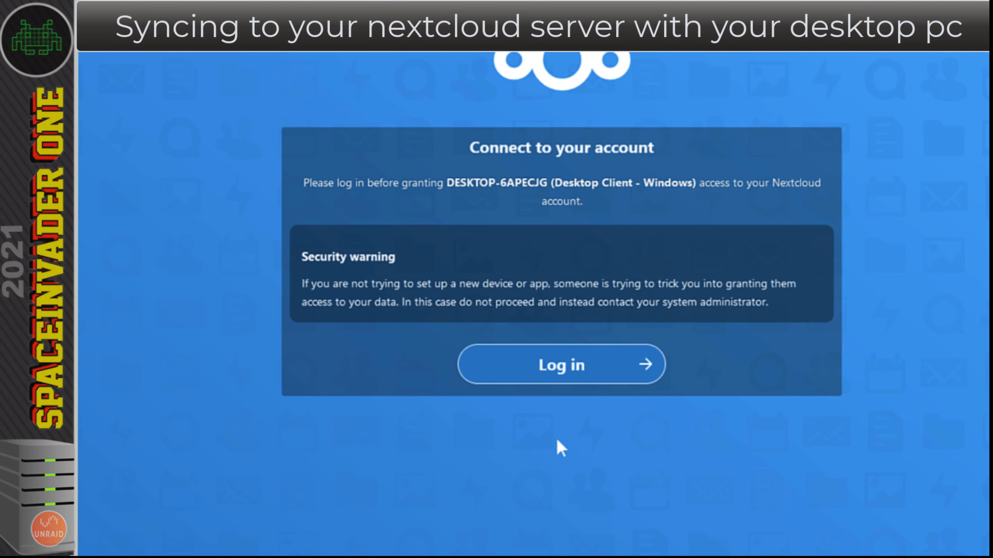
Sign in with the account's username and password, then grant the desktop client access
click(563, 374)
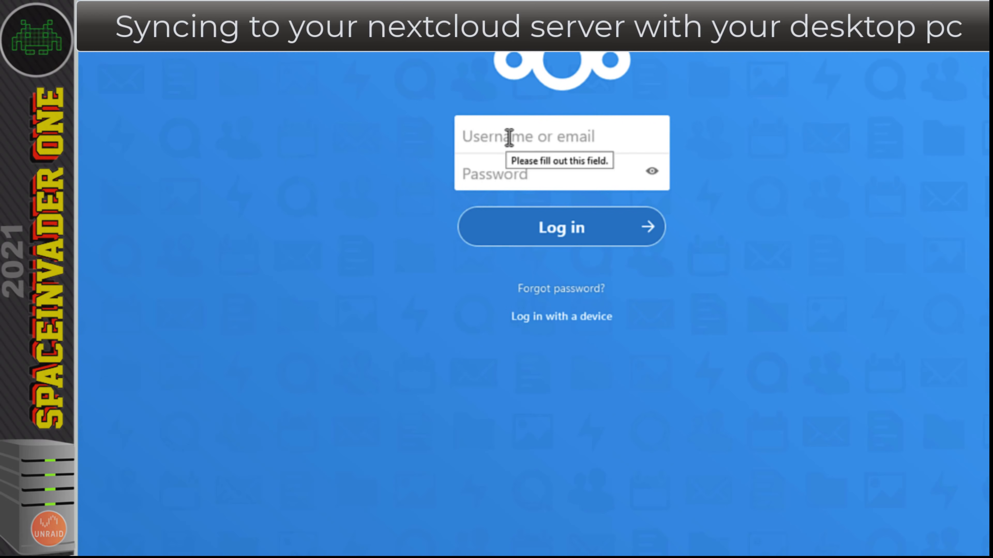
text(Homer Simpson)
click(477, 173)
text(••••••••••••••)
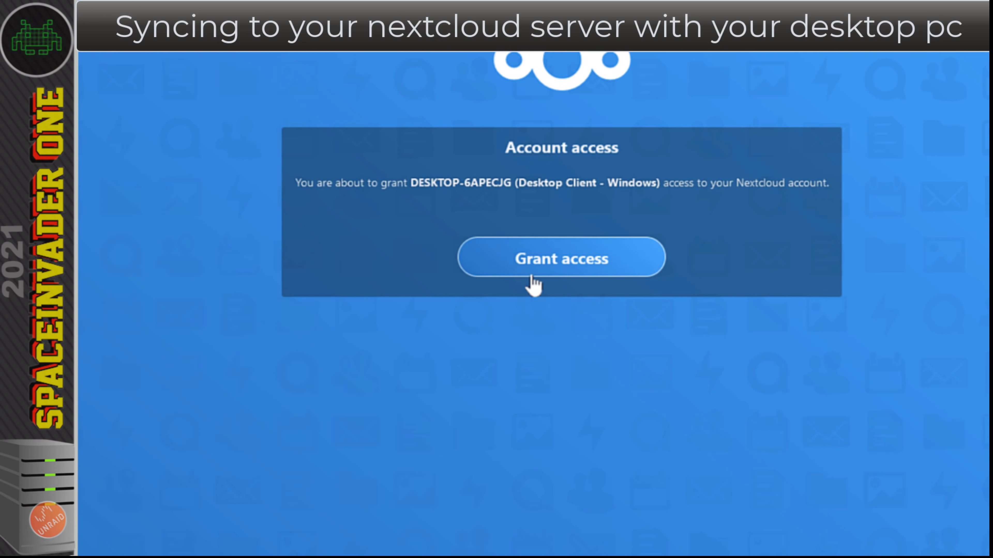
click(549, 262)
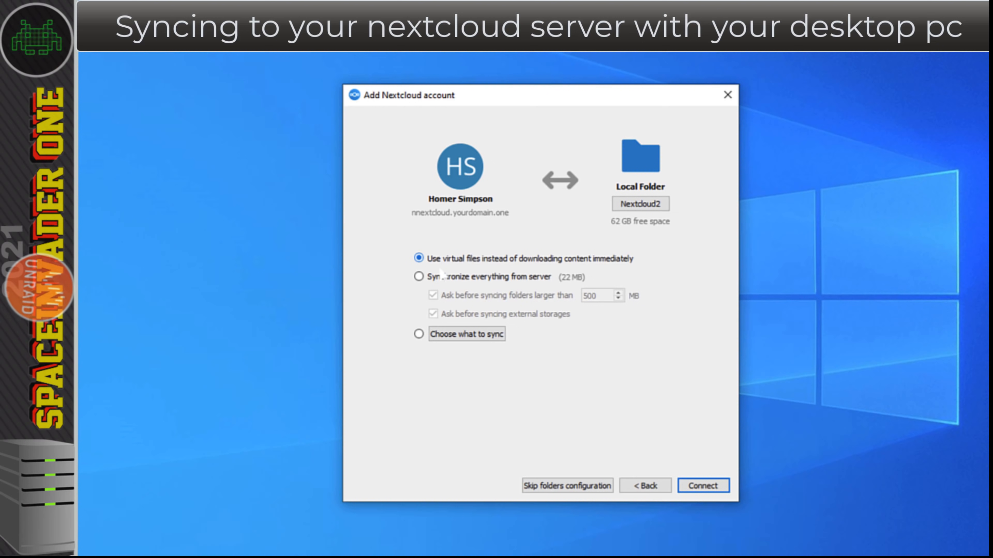
Keep 'Use virtual files' selected and connect the account to the Nextcloud2 folder
click(703, 487)
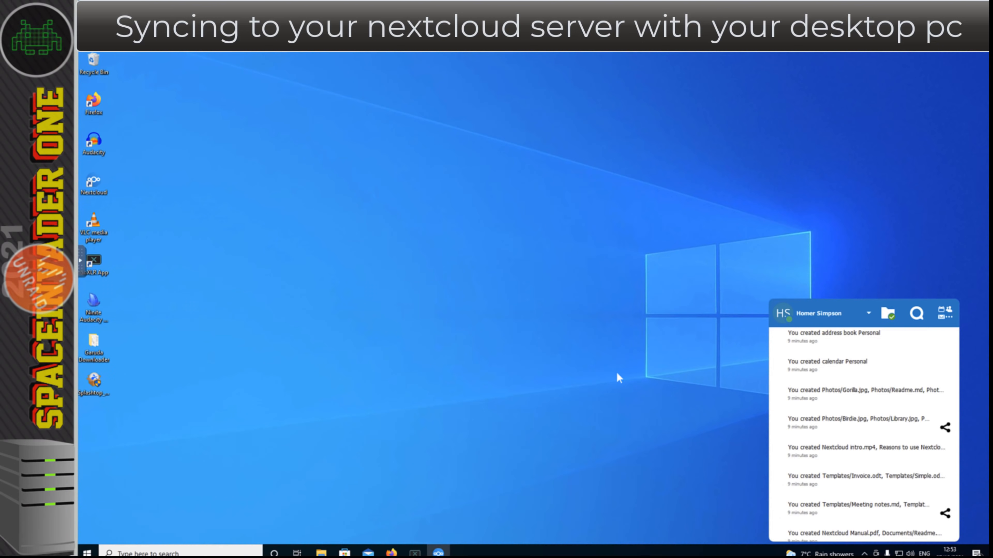
Copy Garuda Downloader, Ninite and Splashtop into Nextcloud2, then open Nextcloud Manual
click(888, 314)
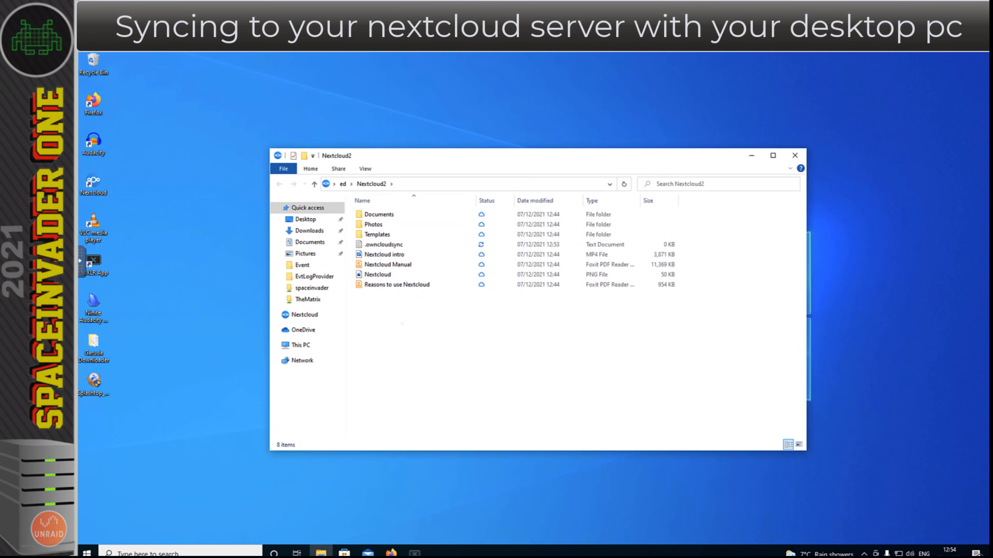
drag(93, 307, 450, 340)
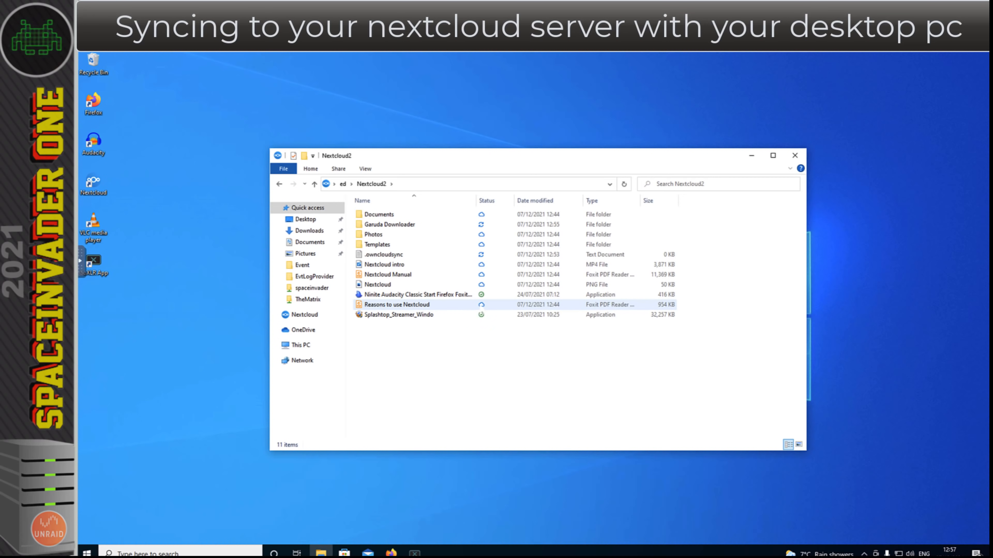
double_click(394, 274)
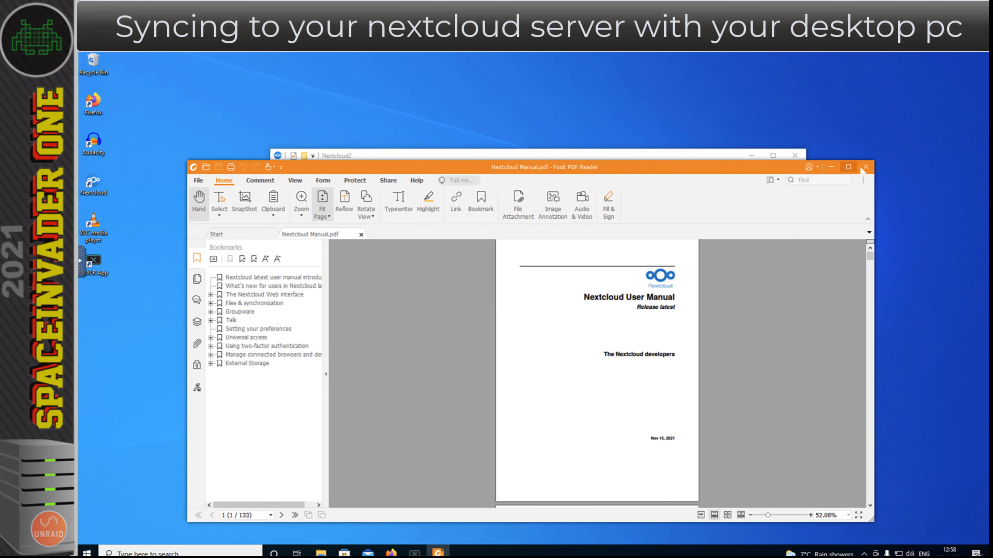
Close Foxit PDF Reader showing the Nextcloud User Manual
click(863, 170)
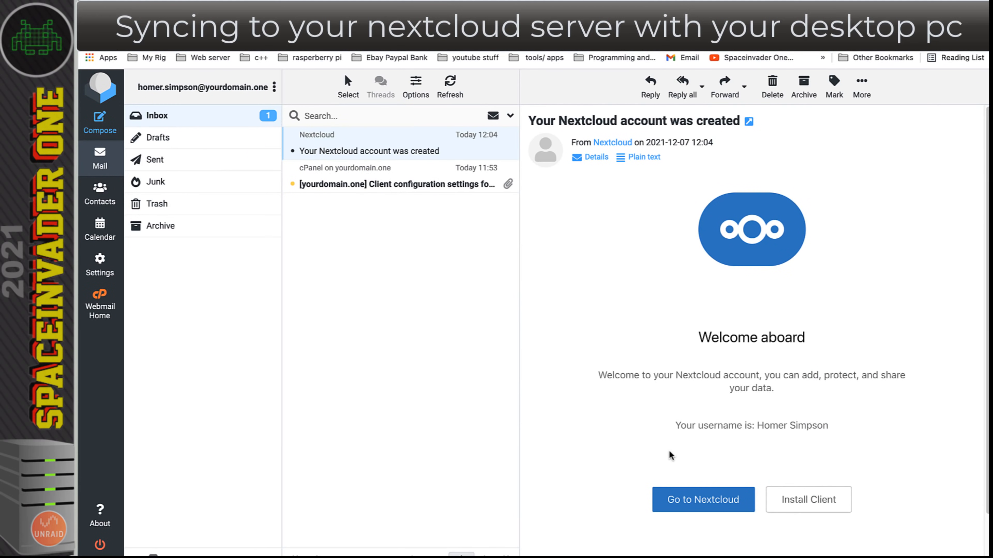
Follow the welcome email's link, sign in as the new user, and dismiss the Nextcloud Hub screen
click(691, 501)
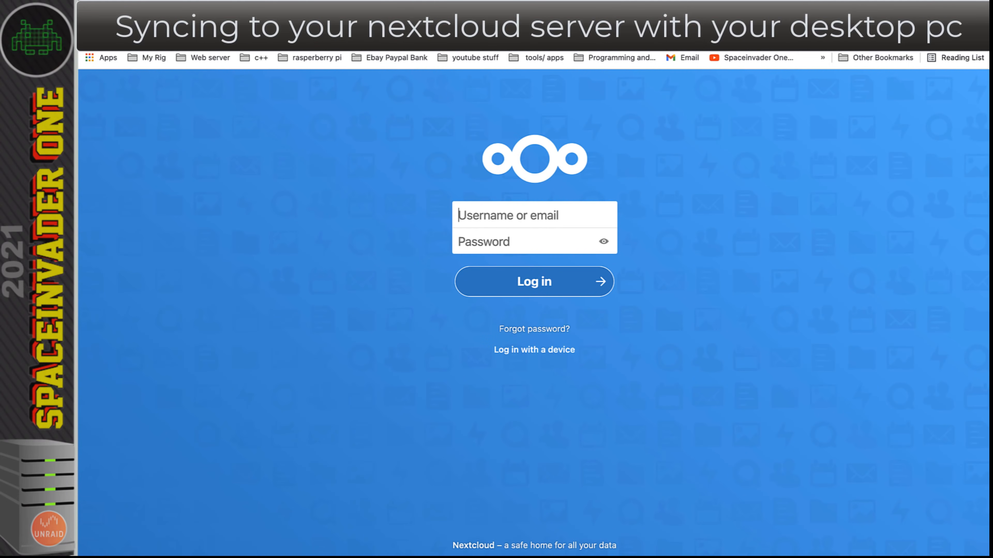
text(Ho)
text(mer Simpson)
click(512, 291)
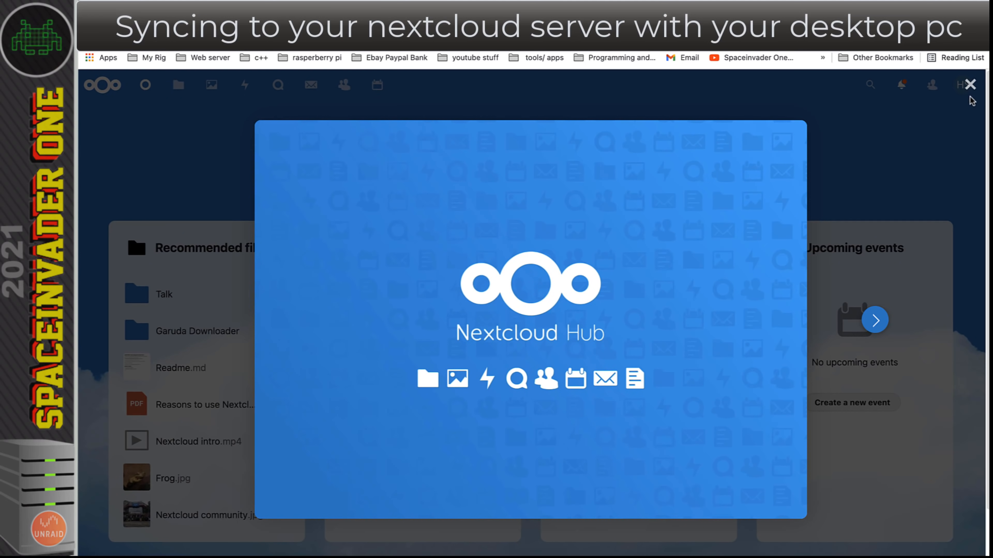
click(971, 86)
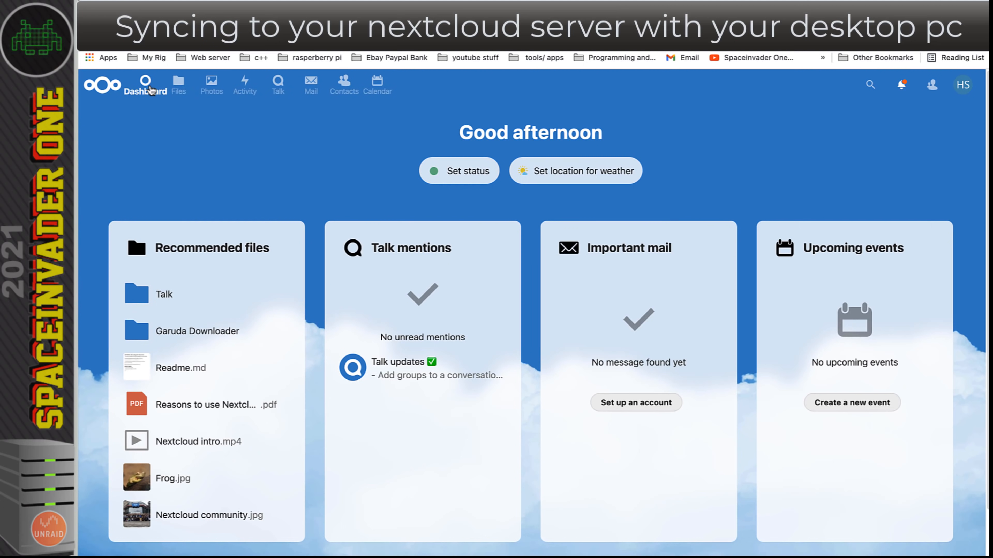
Browse the synced files and open the Garuda Downloader folder
click(178, 84)
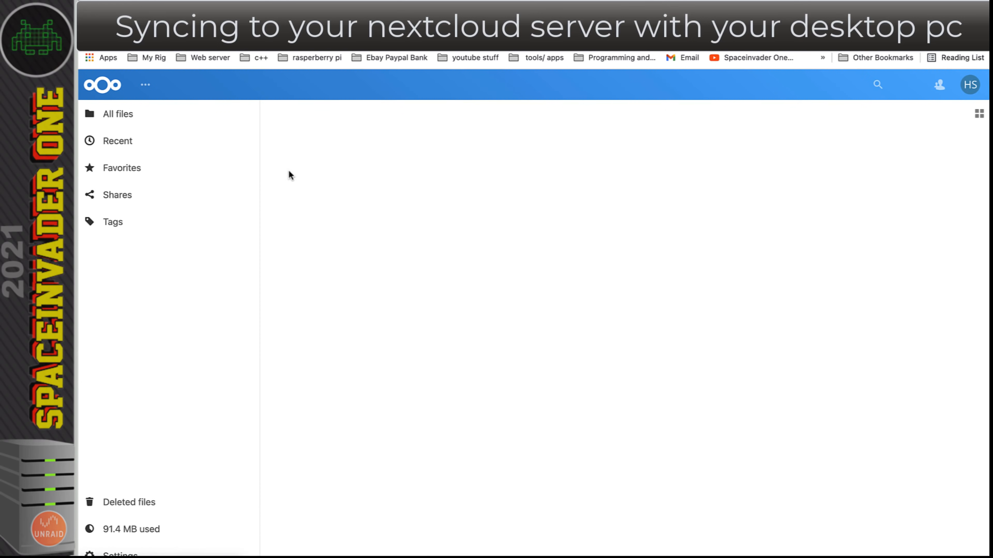
scroll(406, 239, down, 5)
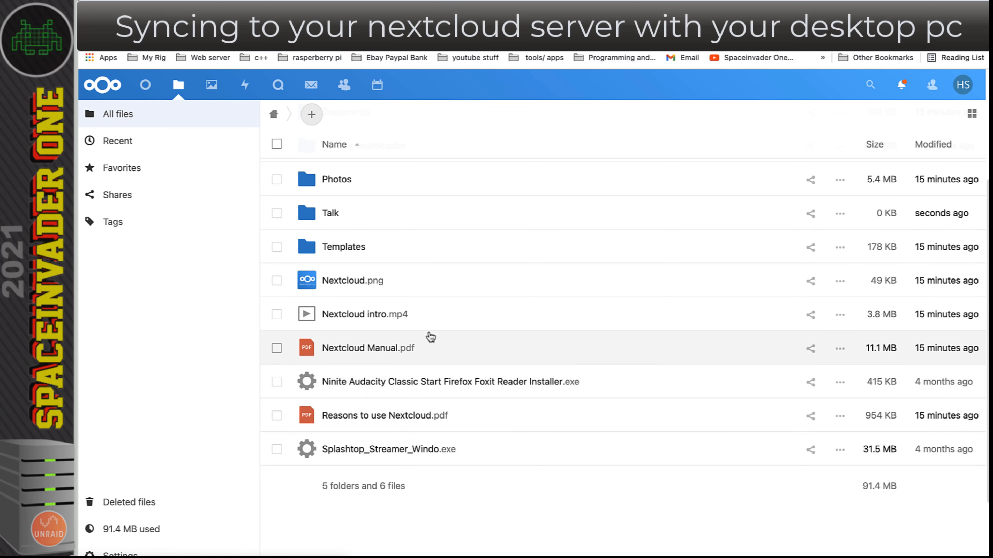
scroll(421, 266, up, 5)
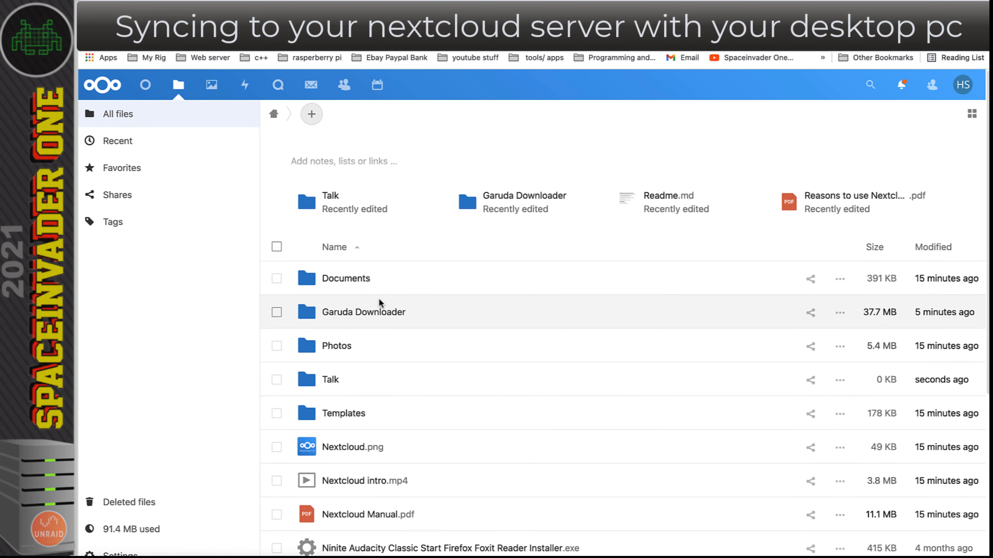
click(367, 314)
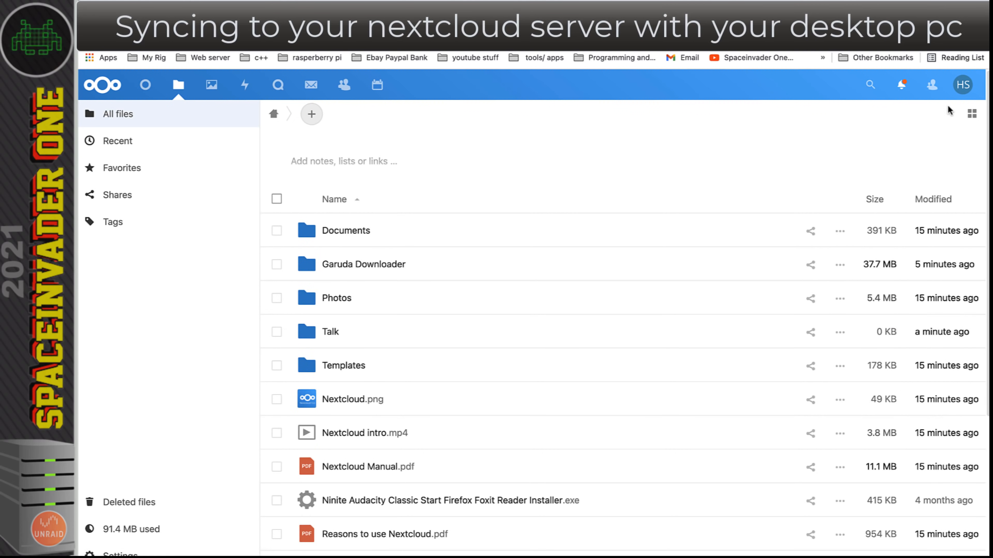
click(960, 89)
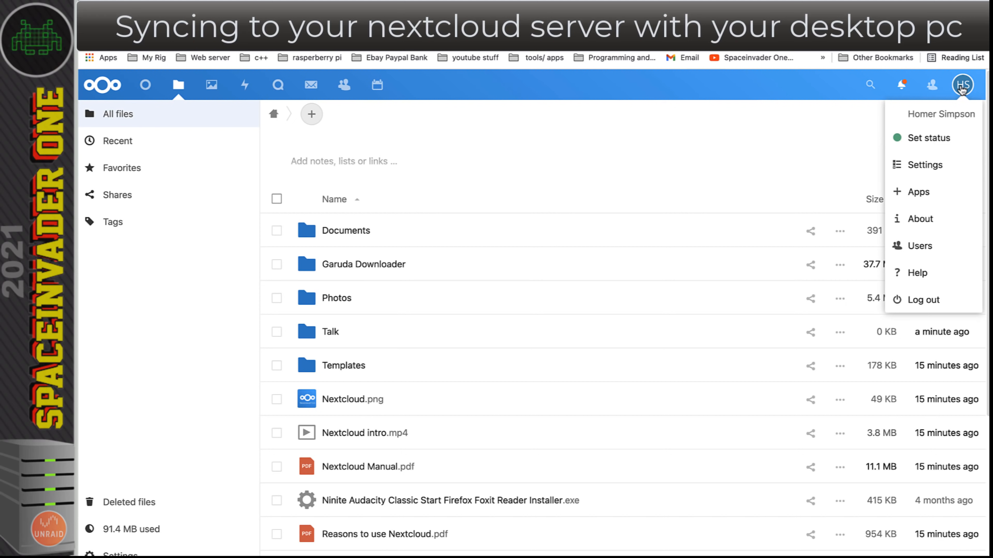
Open Personal info settings showing 91.4 MB used and admin and office group membership
click(925, 167)
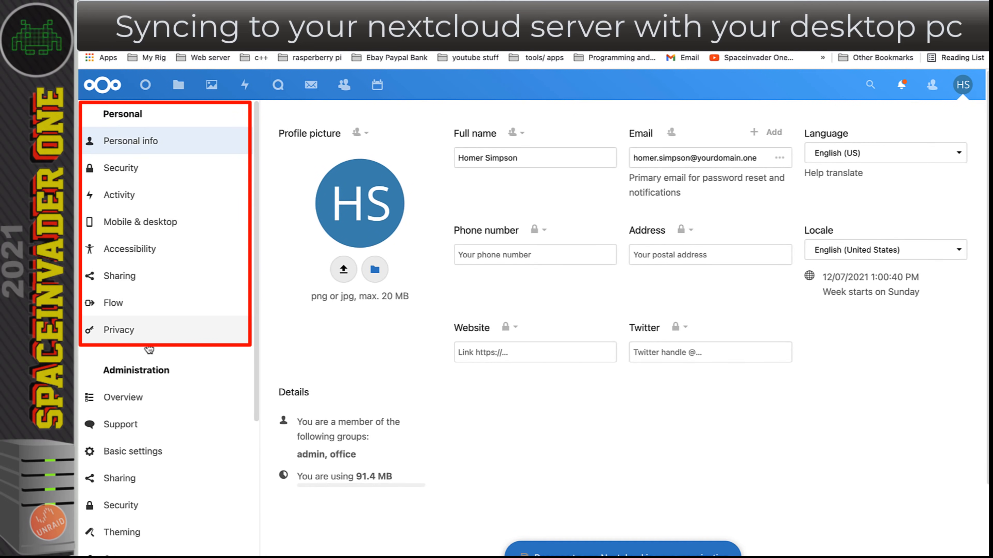
scroll(153, 352, down, 3)
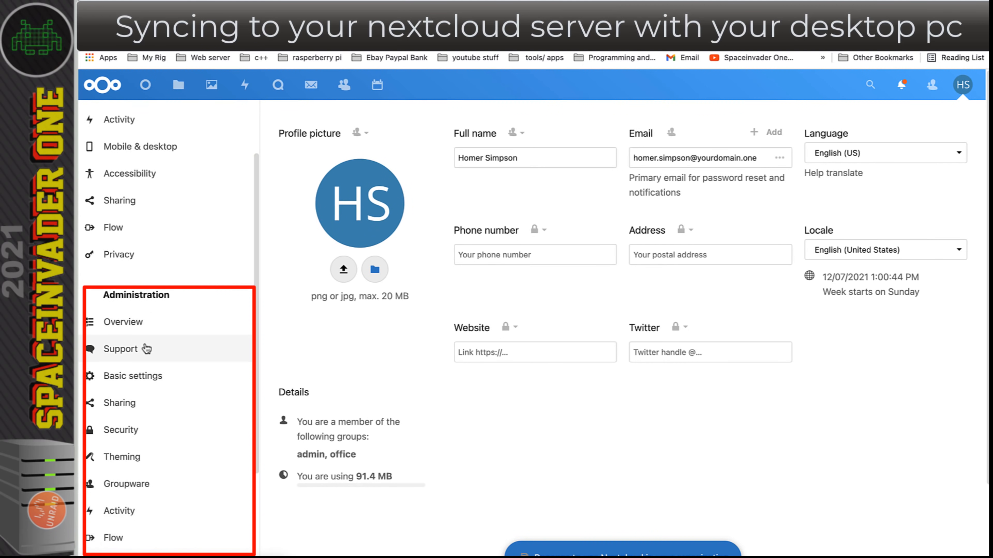
scroll(146, 349, up, 2)
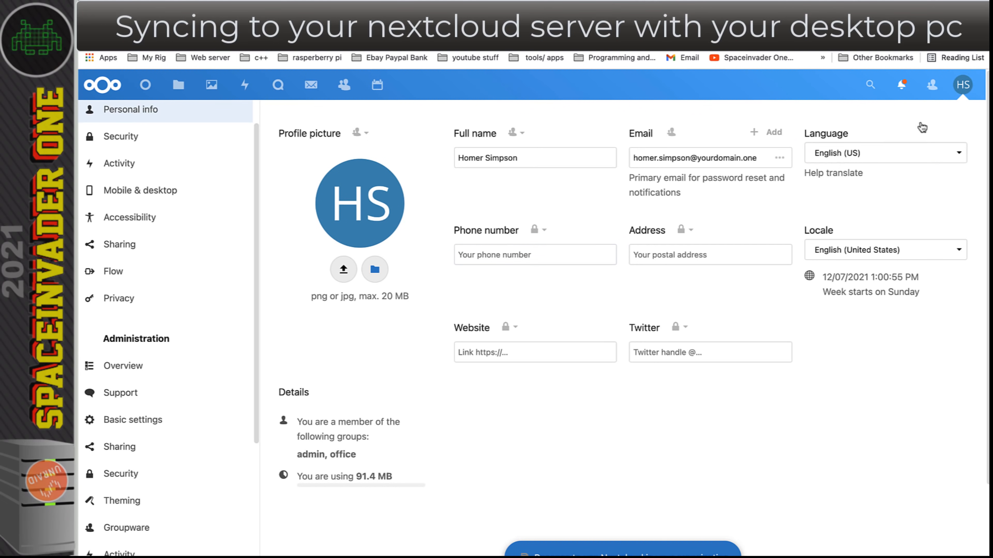
click(964, 87)
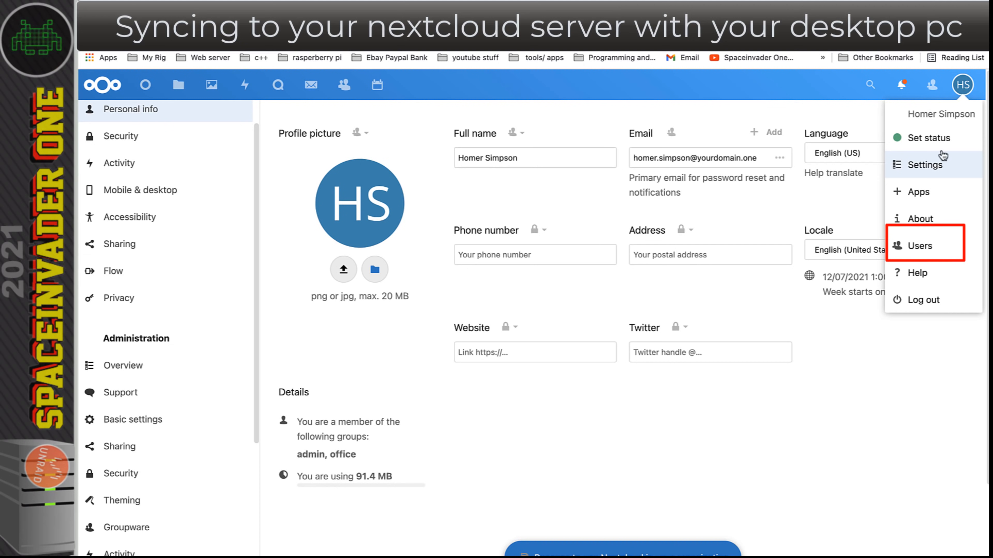
Delete the last account in the Users list, leaving three users
click(919, 246)
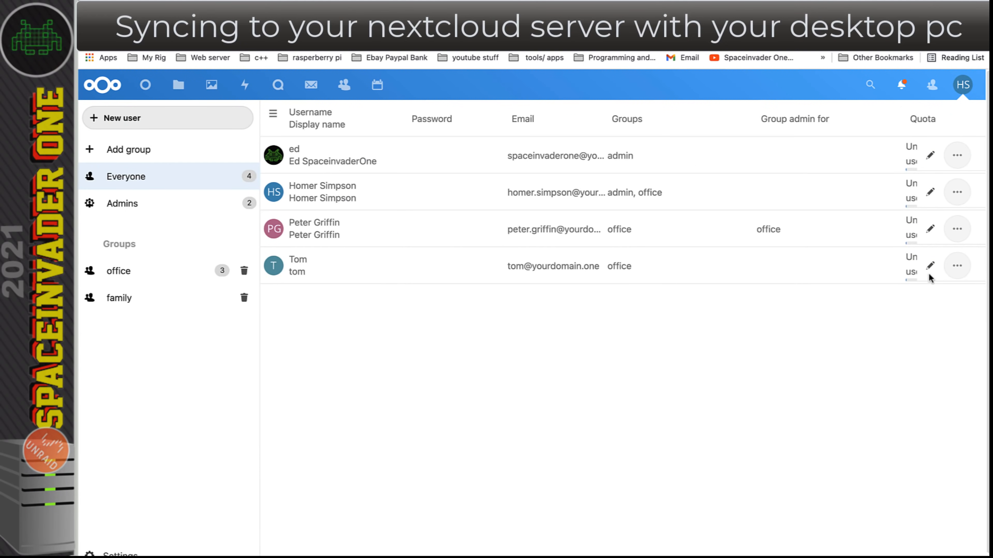
click(957, 269)
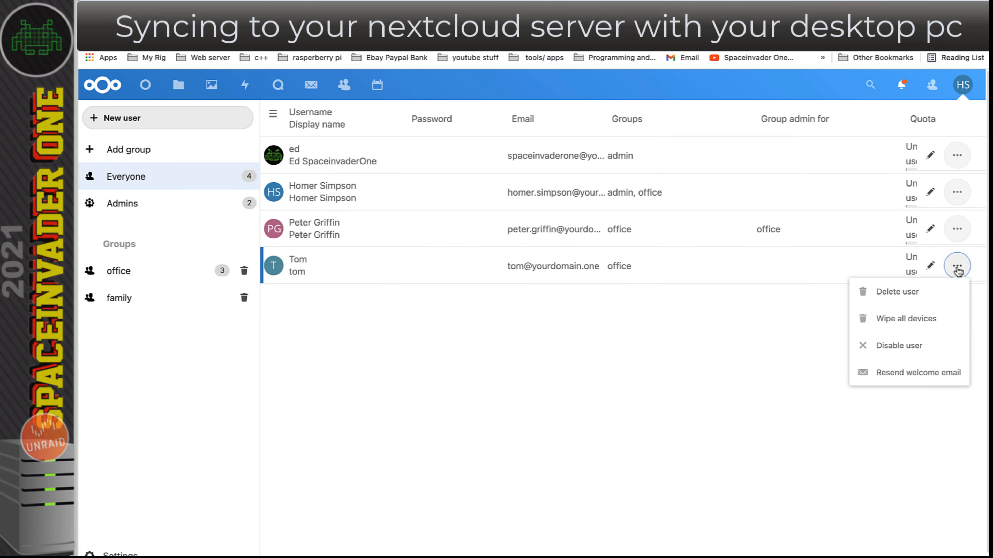
click(915, 294)
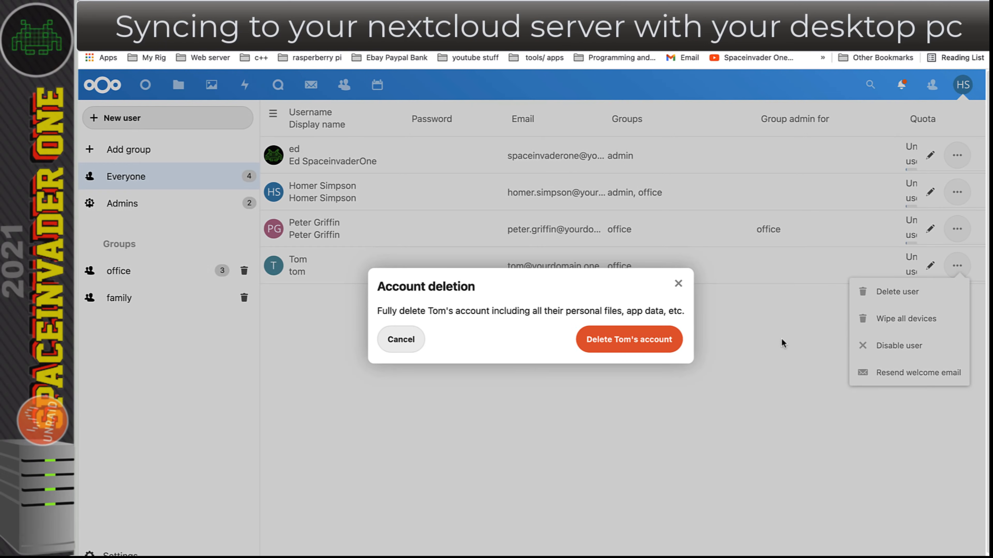
click(633, 344)
Close the stray user action menu and log out of the account
click(956, 156)
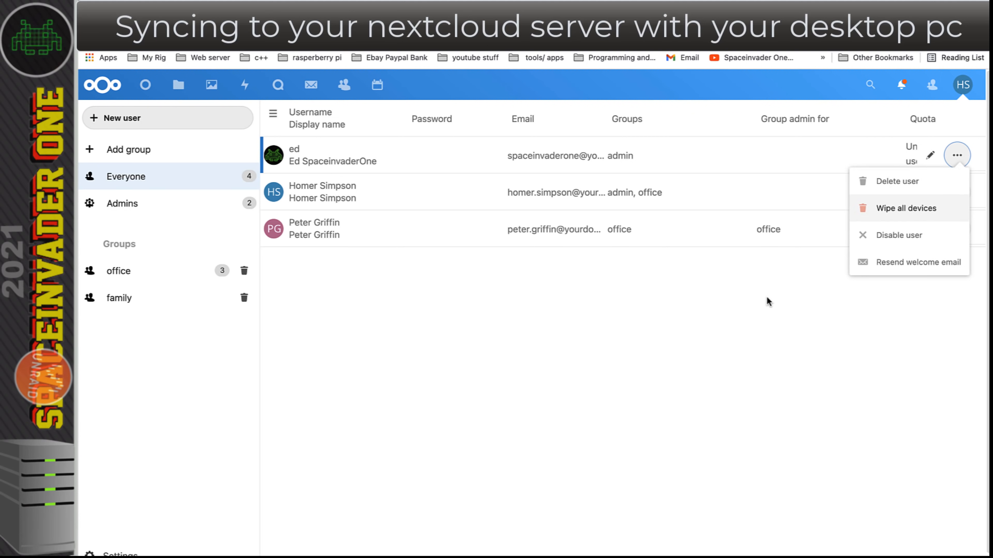
click(758, 285)
click(963, 84)
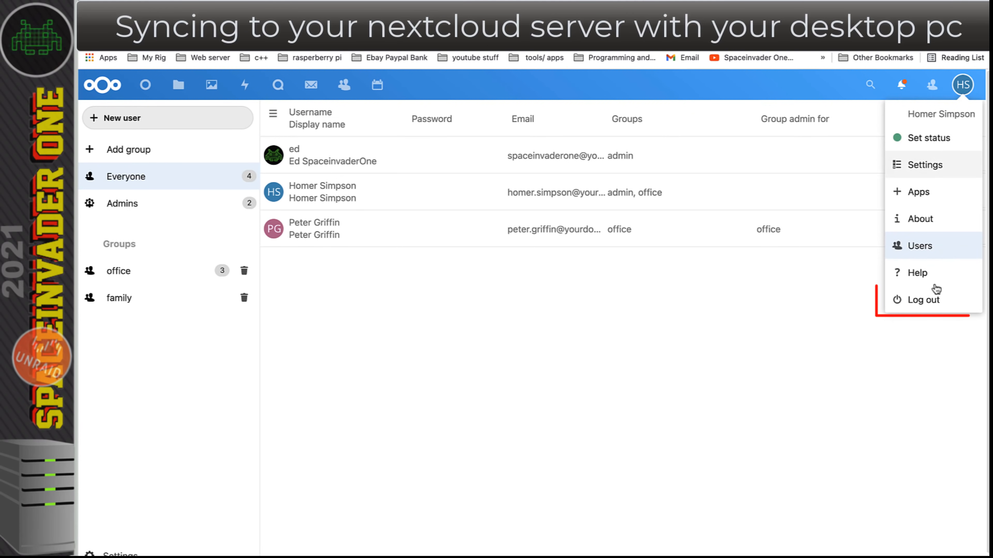
click(934, 305)
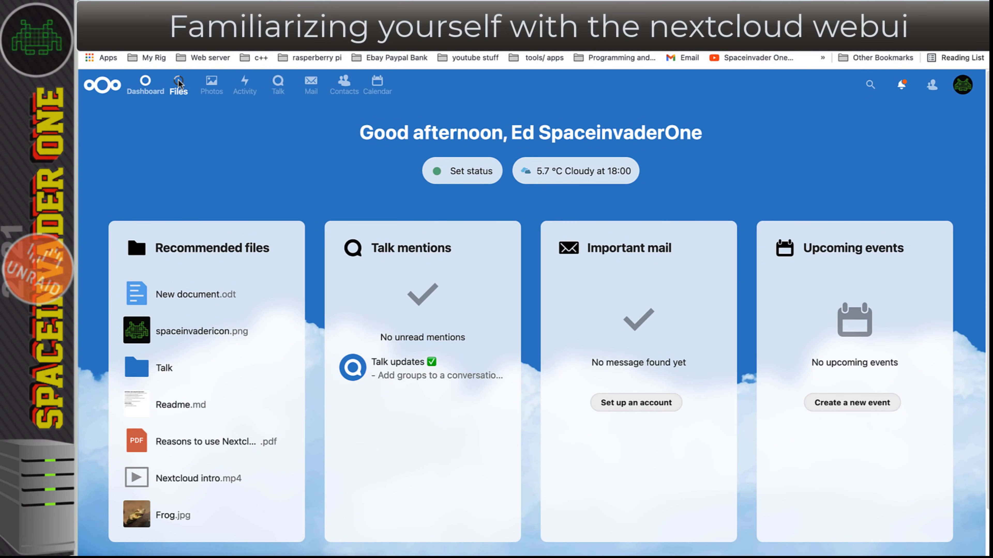
Browse Files, view Frog.jpg and the next photo in Photos, then show the Activity feed
click(179, 83)
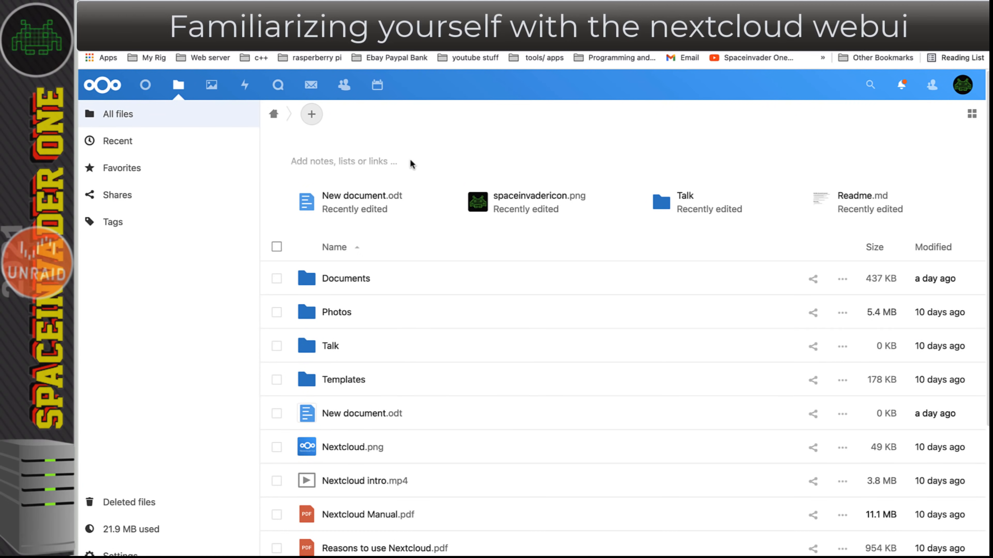
click(211, 86)
click(548, 220)
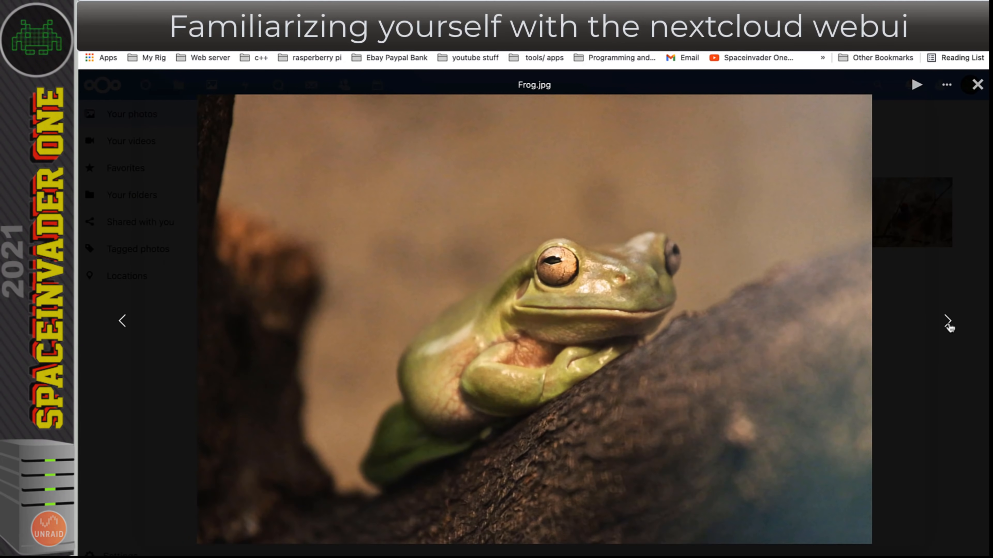
click(948, 321)
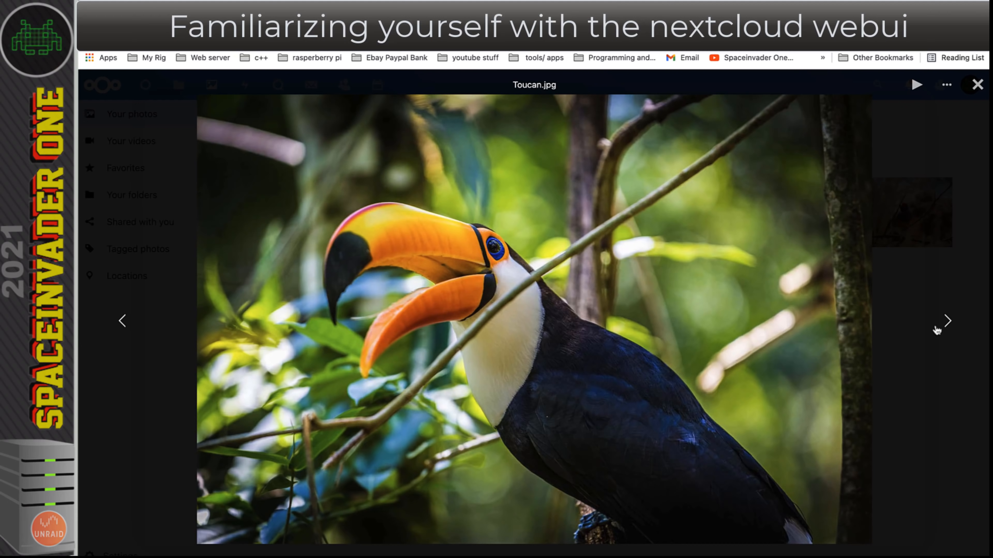
click(977, 84)
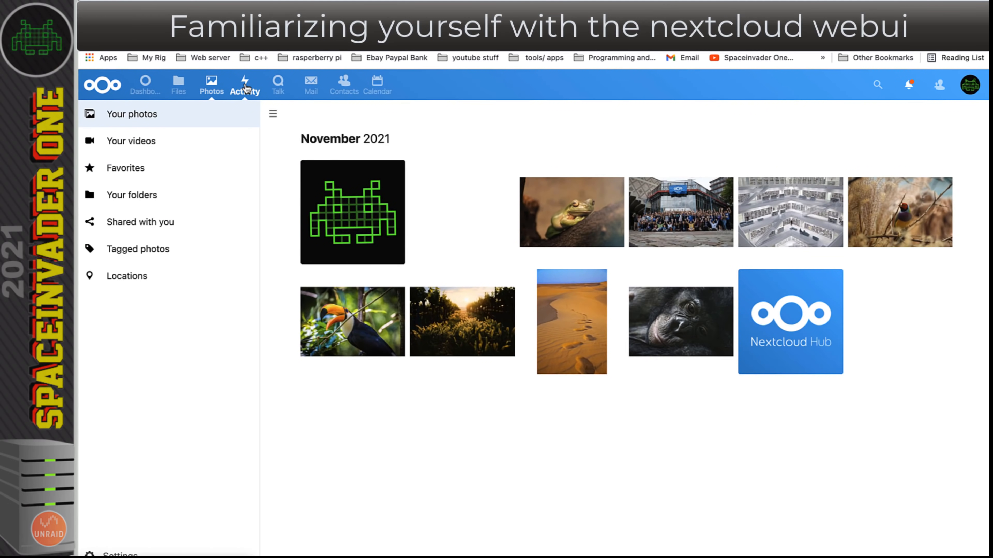
click(246, 89)
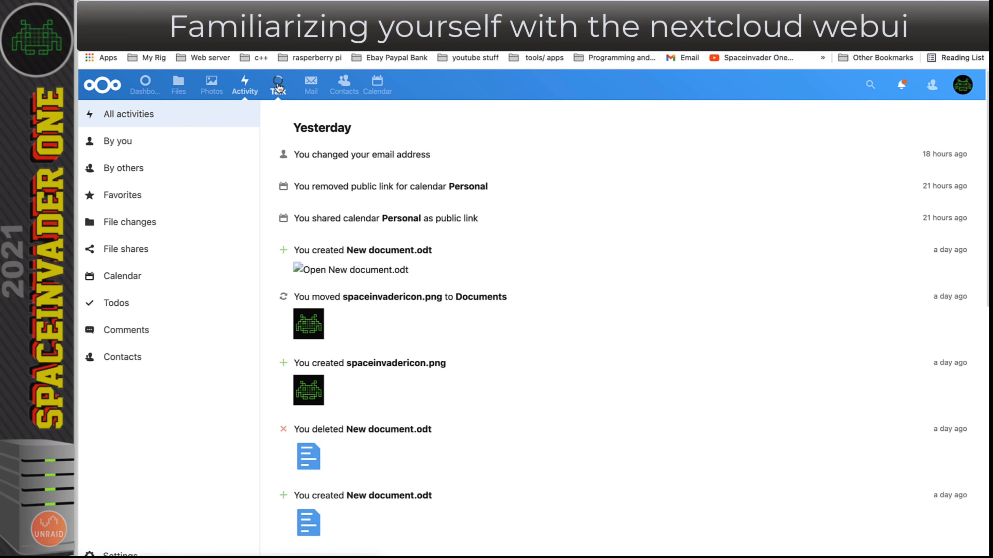
Start a new Talk conversation, then go to Mail's Connect your mail account form
click(278, 84)
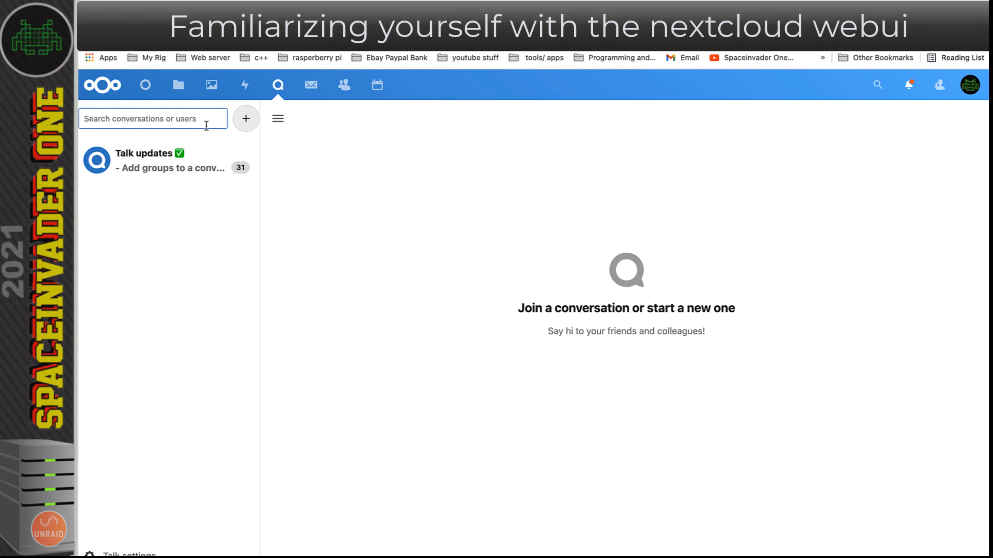
click(246, 121)
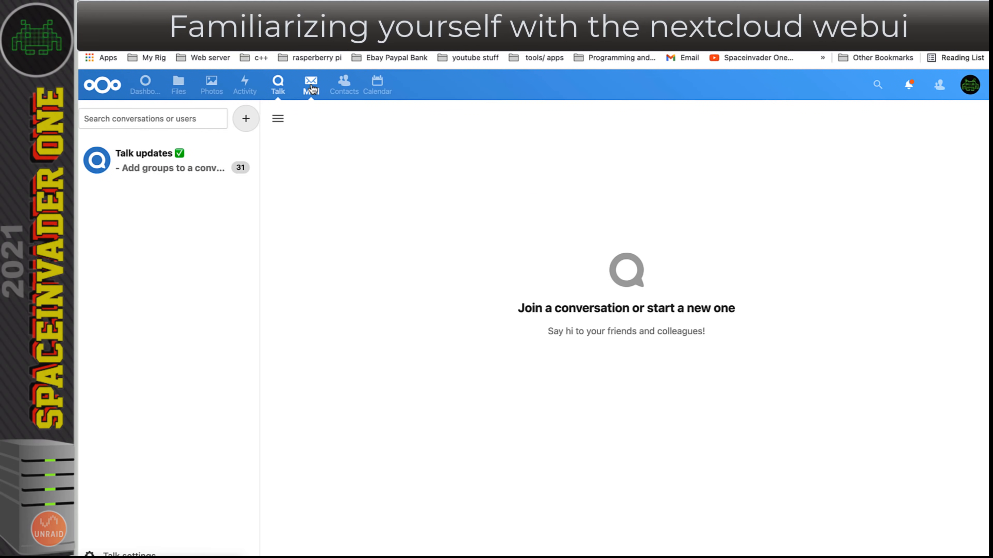
click(311, 86)
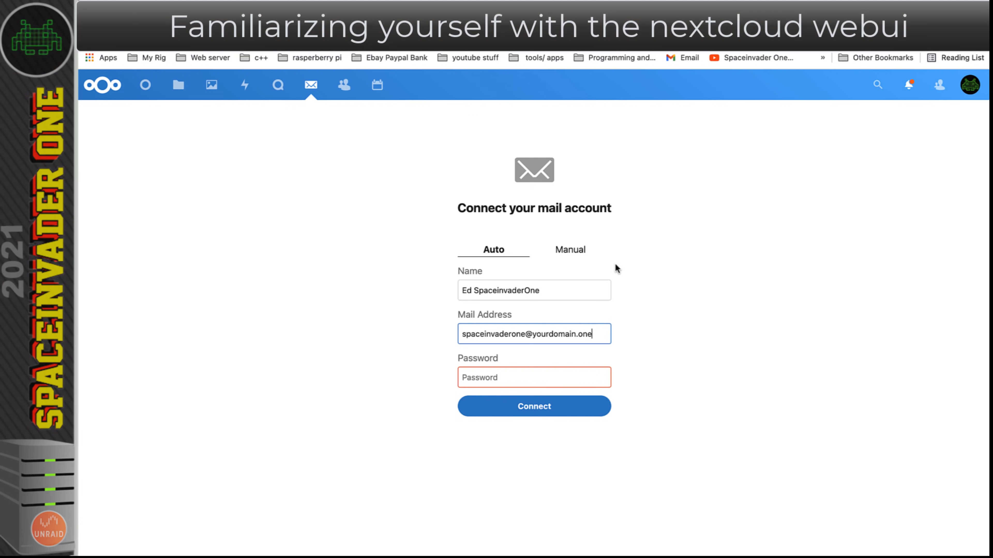
Switch to manual setup and enter IMAP host mail.yourdomain.one with the account password
click(570, 250)
scroll(570, 255, down, 3)
click(481, 311)
text(mail.yourdomain.one)
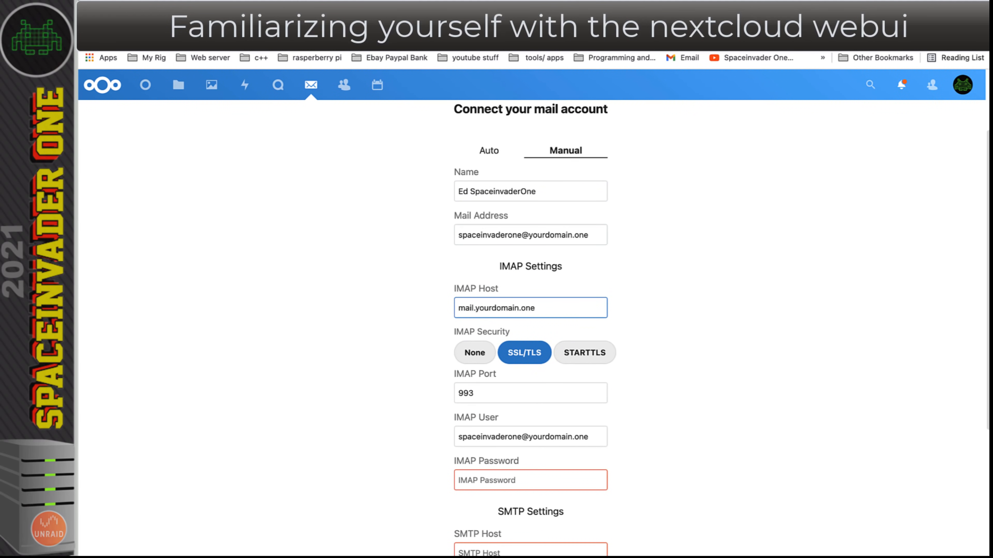
click(479, 480)
text(*********)
scroll(478, 472, down, 6)
Enter the SMTP host with SSL/TLS on port 465, connect, and read the test email
click(479, 324)
text(mail.yourdomain.one)
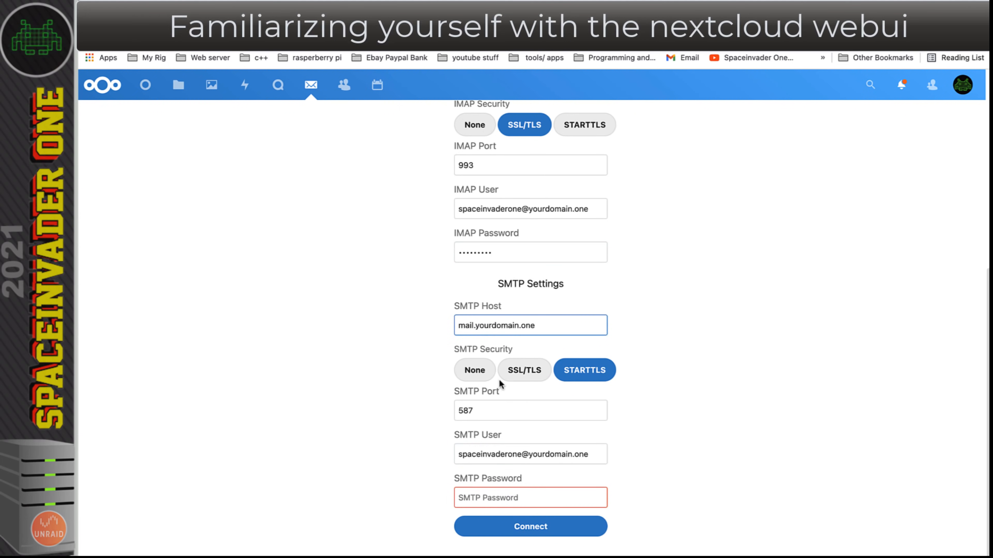
click(480, 497)
text(*********)
click(524, 371)
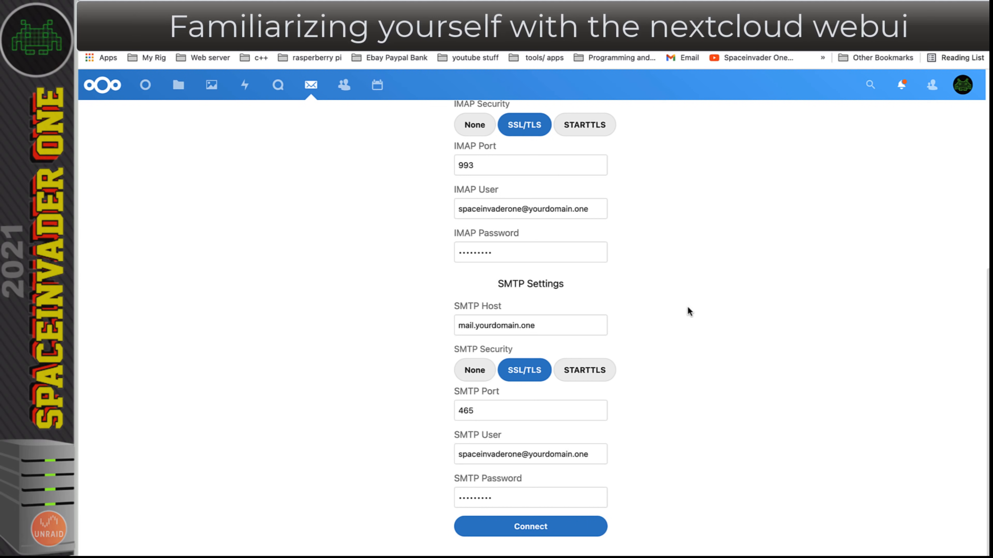
click(590, 527)
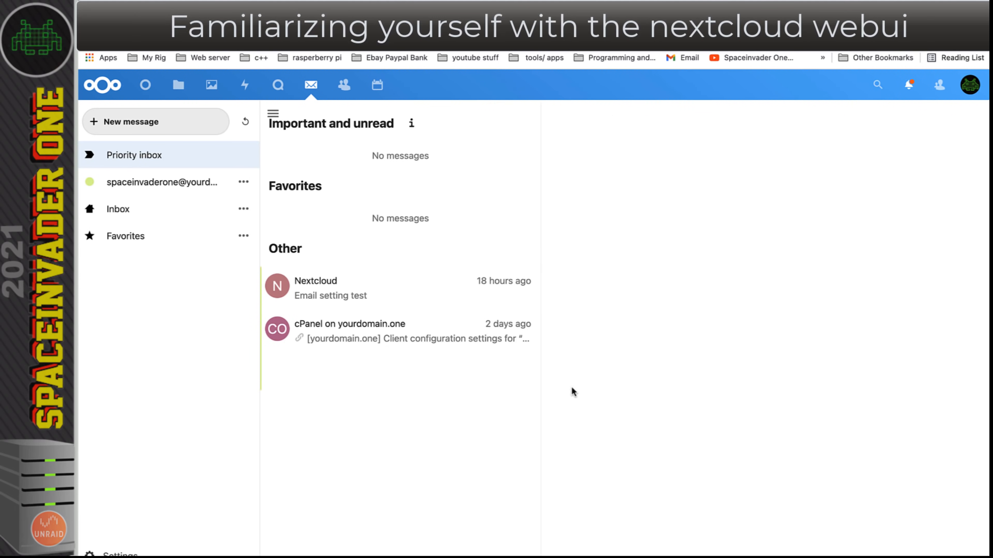
click(331, 300)
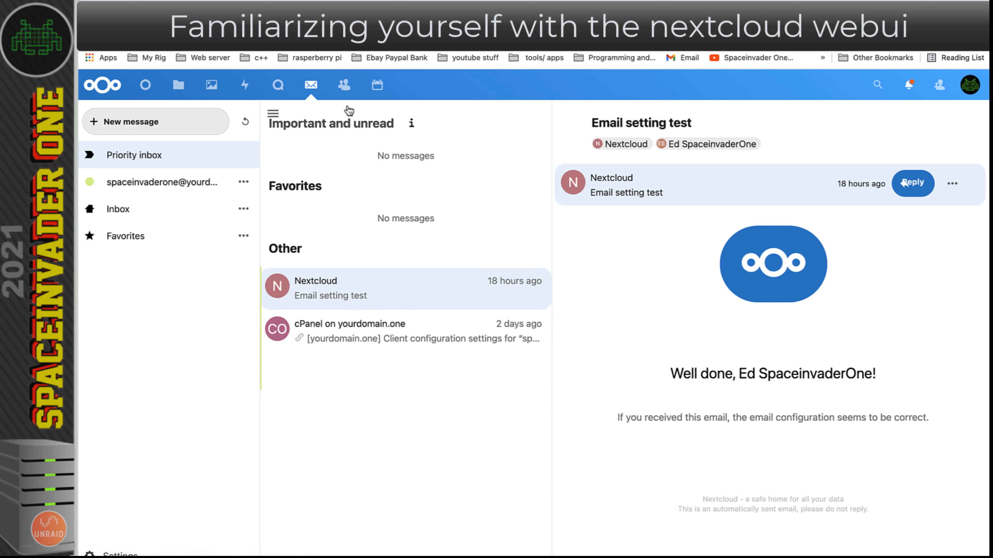
click(349, 93)
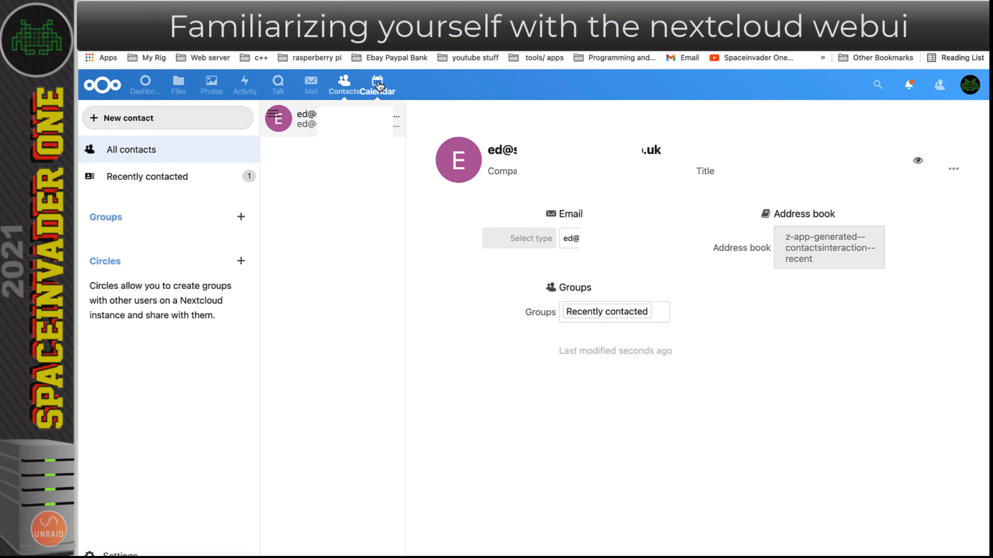
Show the Calendar's December 2021 month view with the empty Personal calendar
click(377, 83)
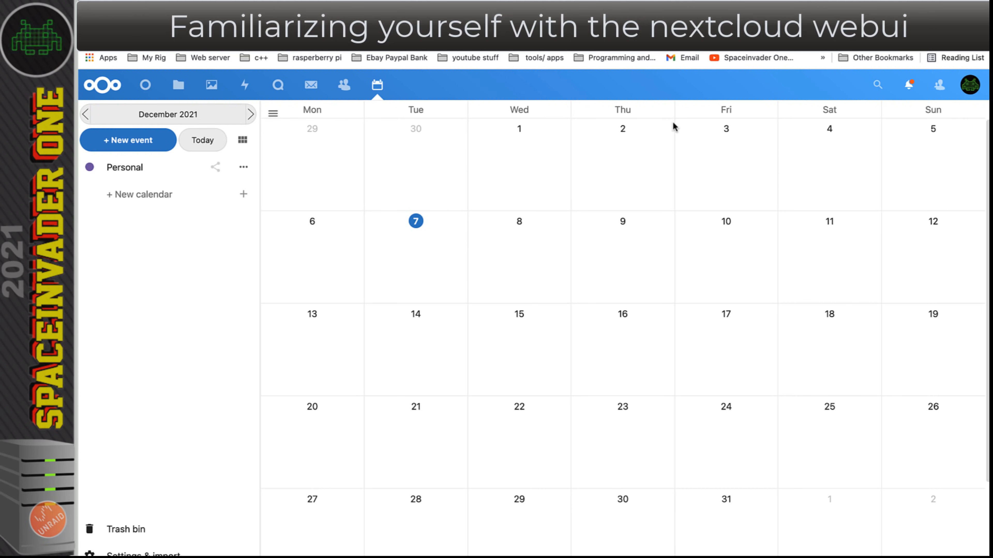
click(965, 88)
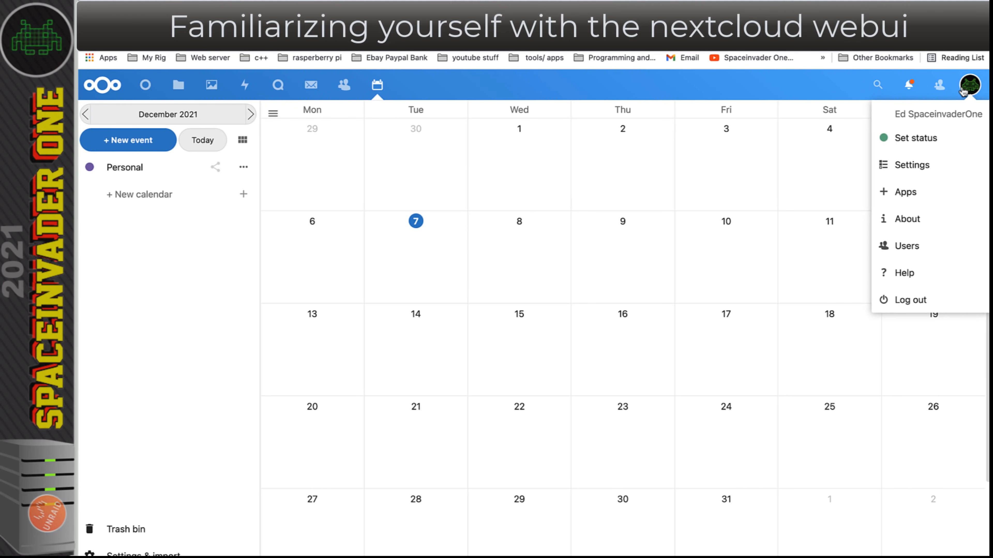
Enable the External storage support app in Your apps
click(905, 193)
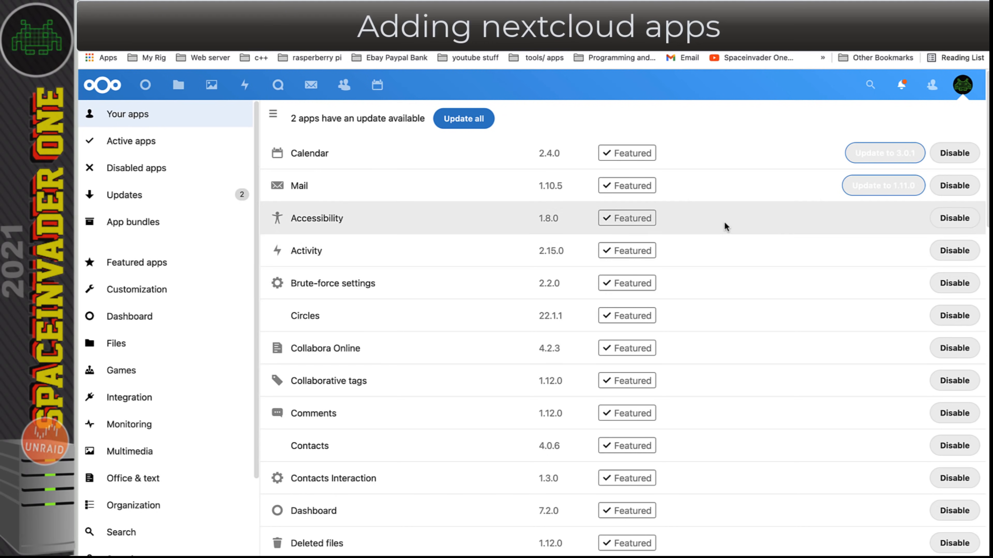
scroll(724, 223, down, 10)
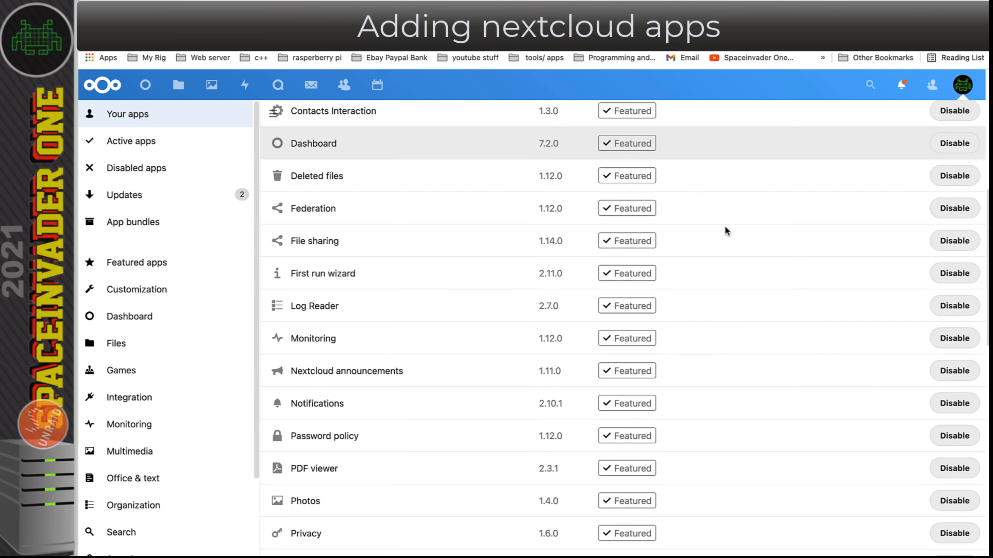
scroll(724, 231, down, 10)
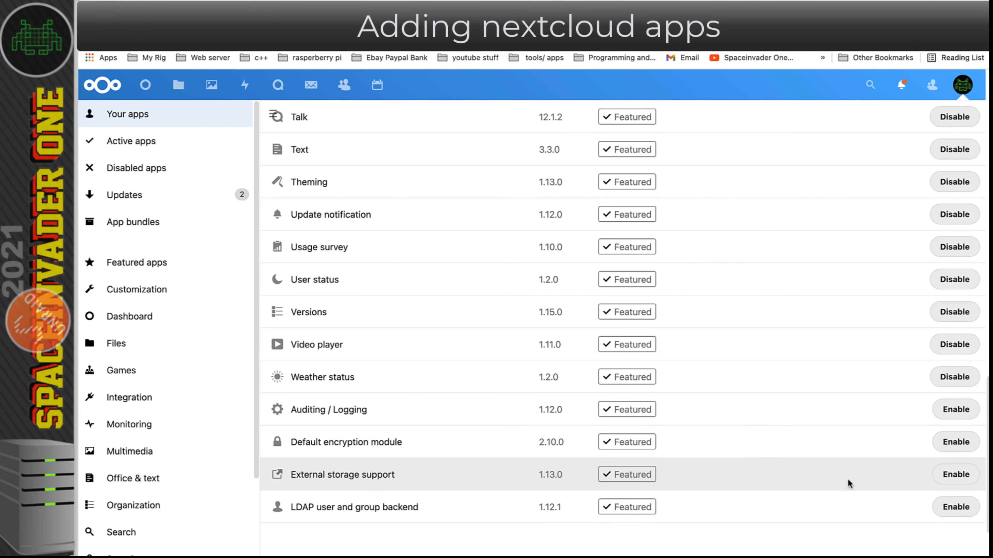
click(955, 477)
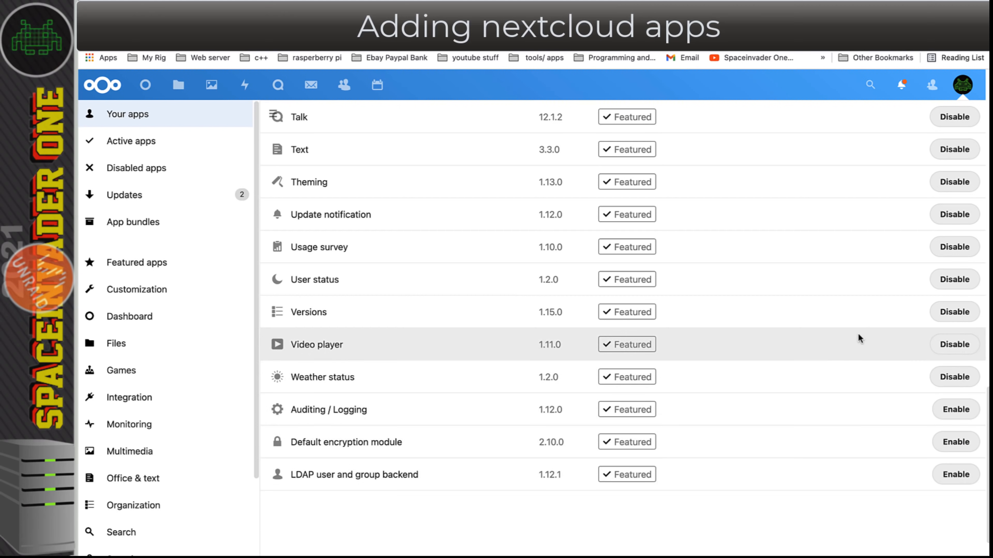
Download and enable the Splash and External sites apps from the Customization category
scroll(840, 339, up, 5)
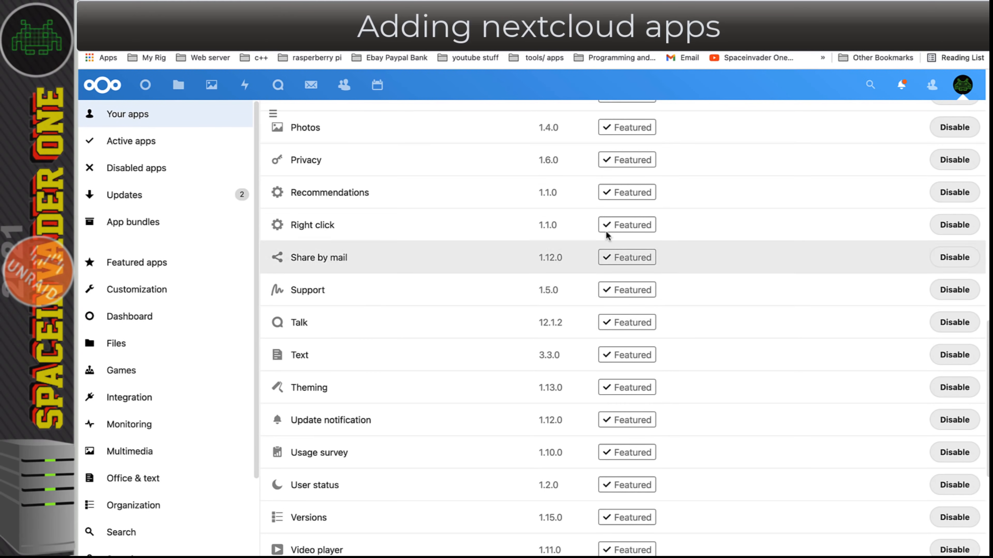
scroll(490, 288, up, 5)
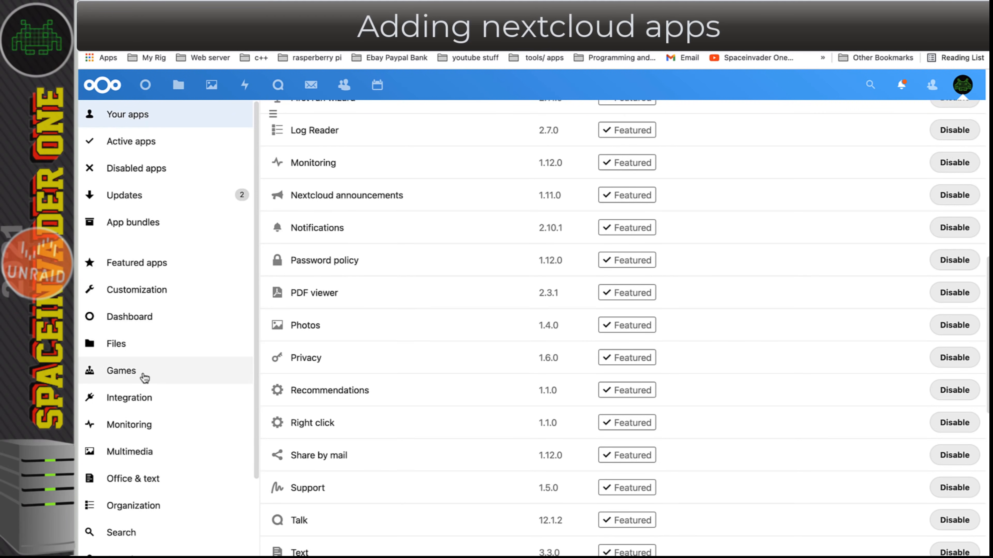
scroll(146, 497, down, 1)
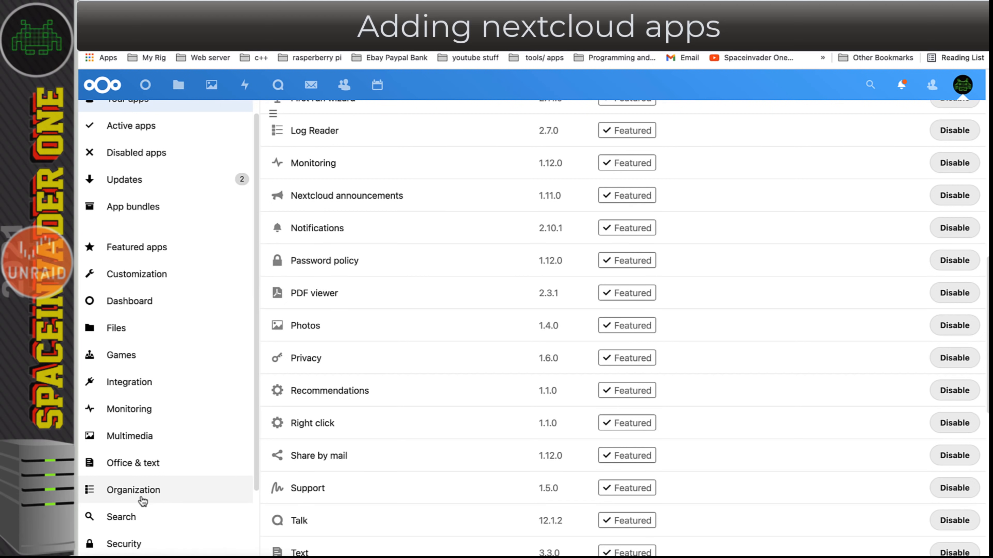
scroll(133, 497, down, 3)
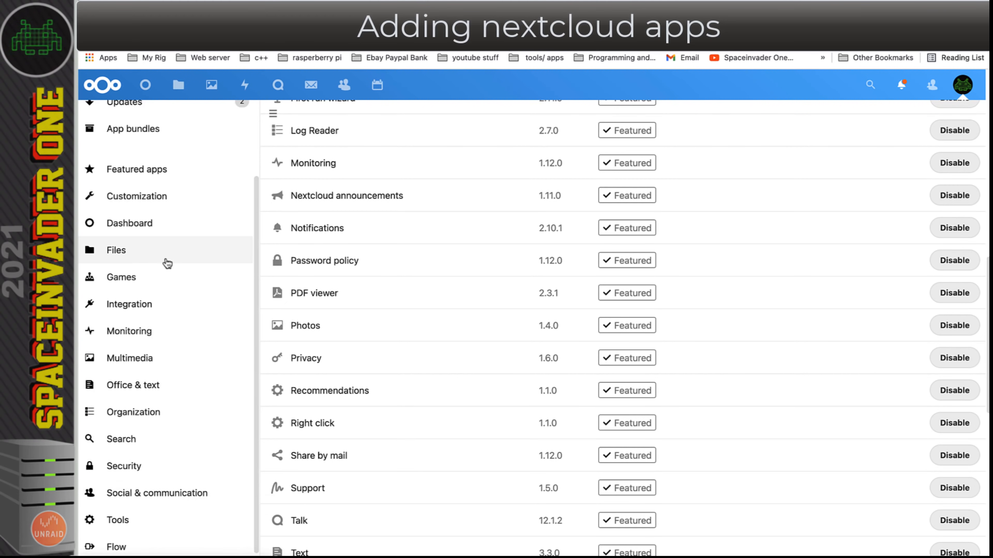
click(139, 202)
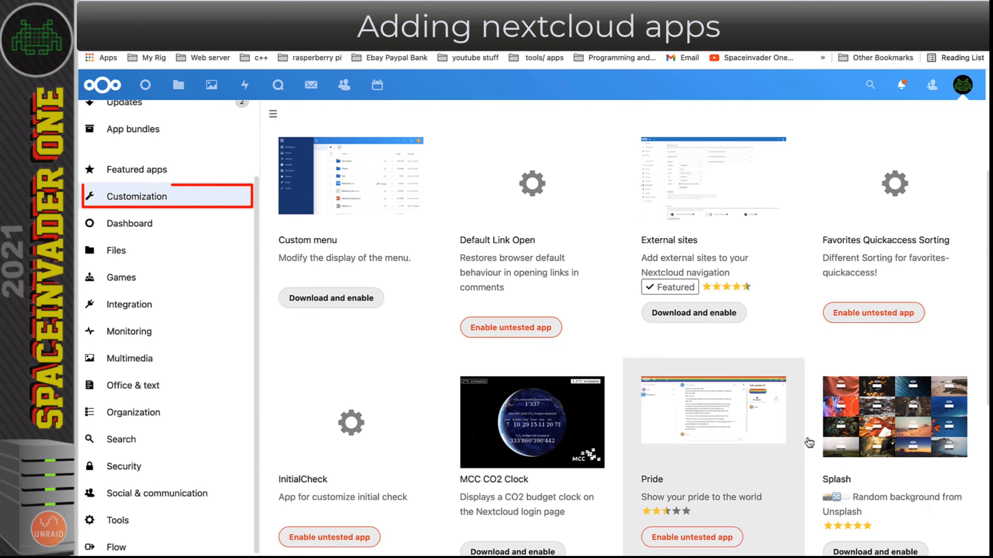
scroll(804, 481, down, 2)
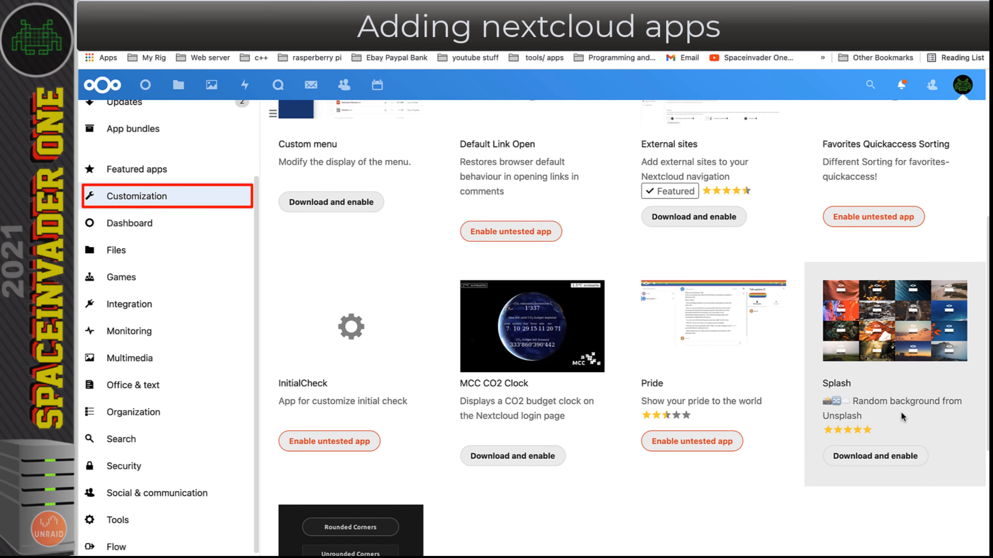
click(872, 457)
scroll(887, 476, up, 2)
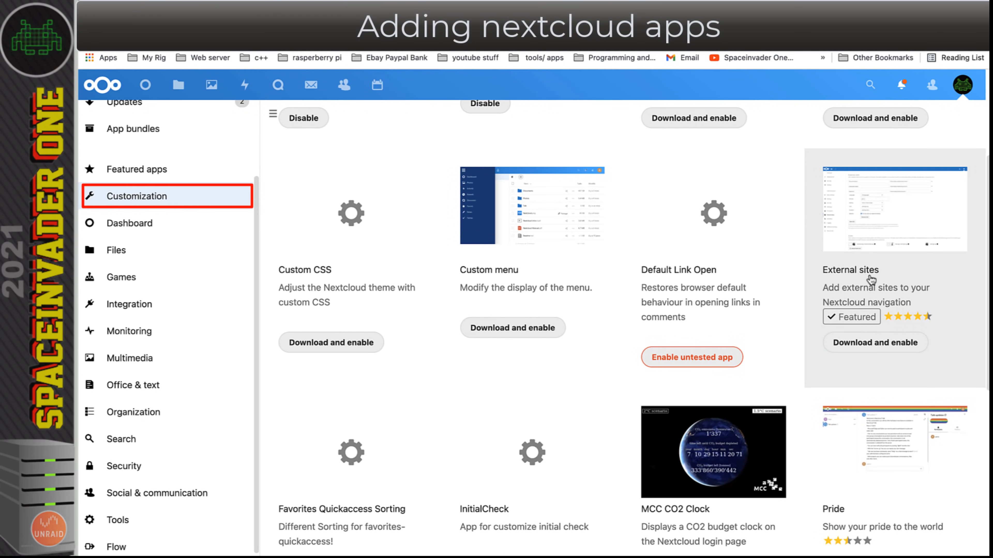
click(884, 344)
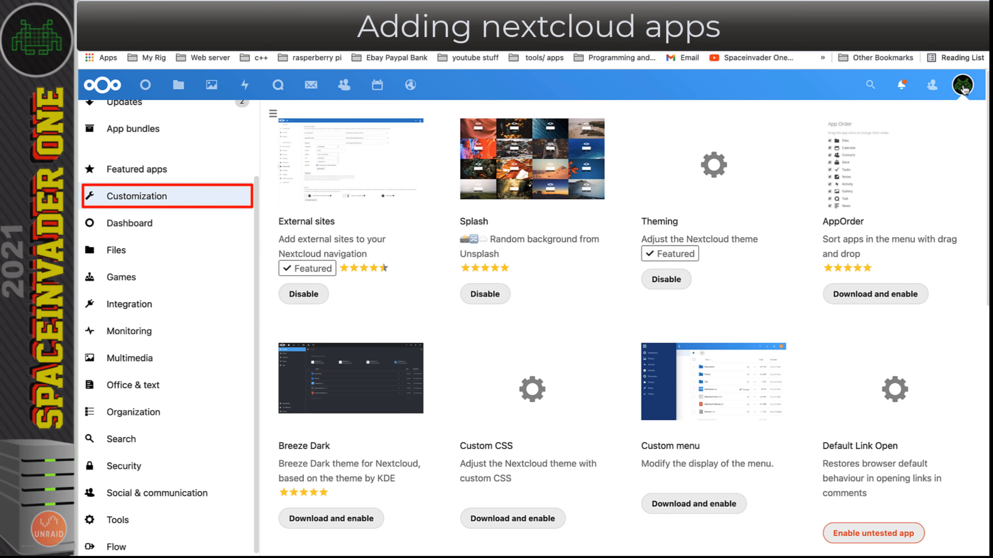
click(963, 87)
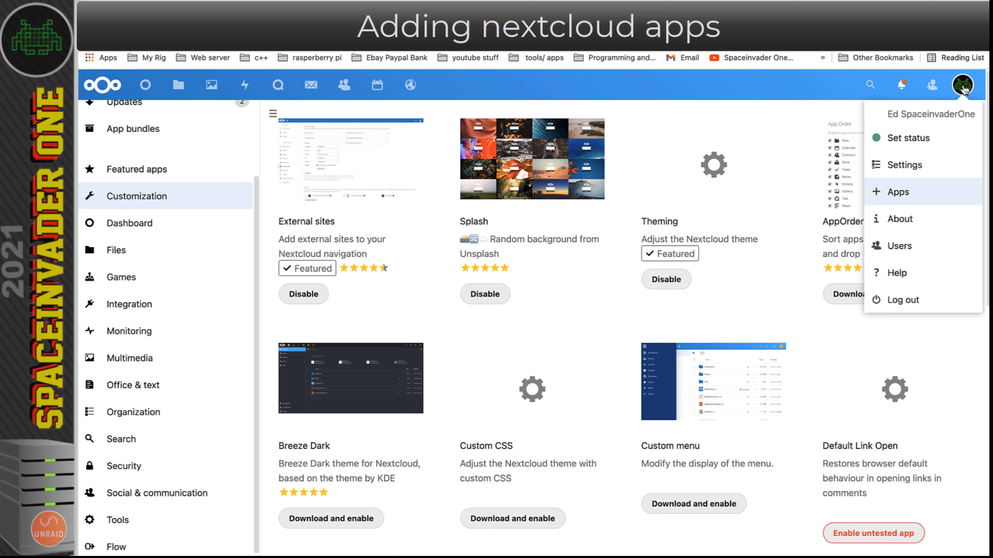
Go to Settings and open Administration > Theming
click(919, 169)
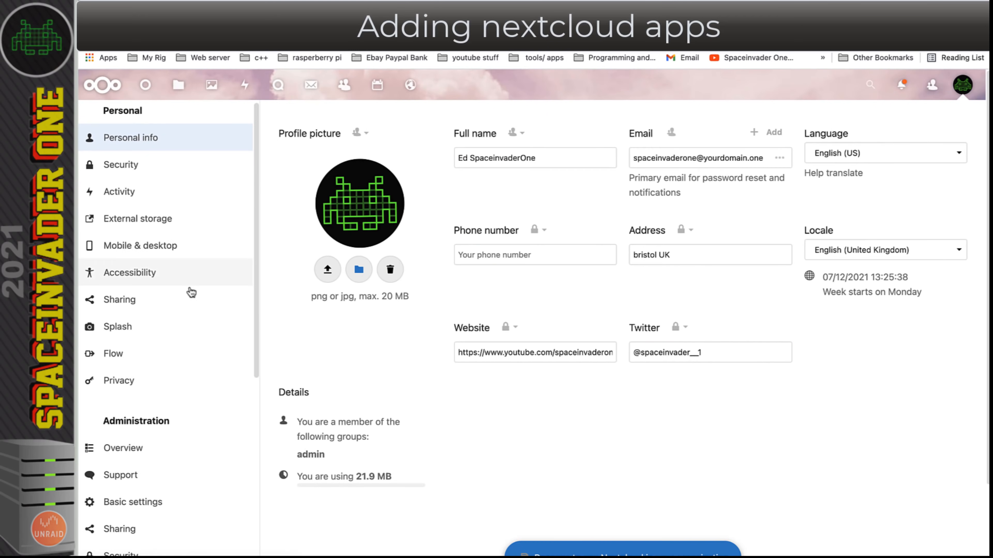
scroll(191, 292, down, 6)
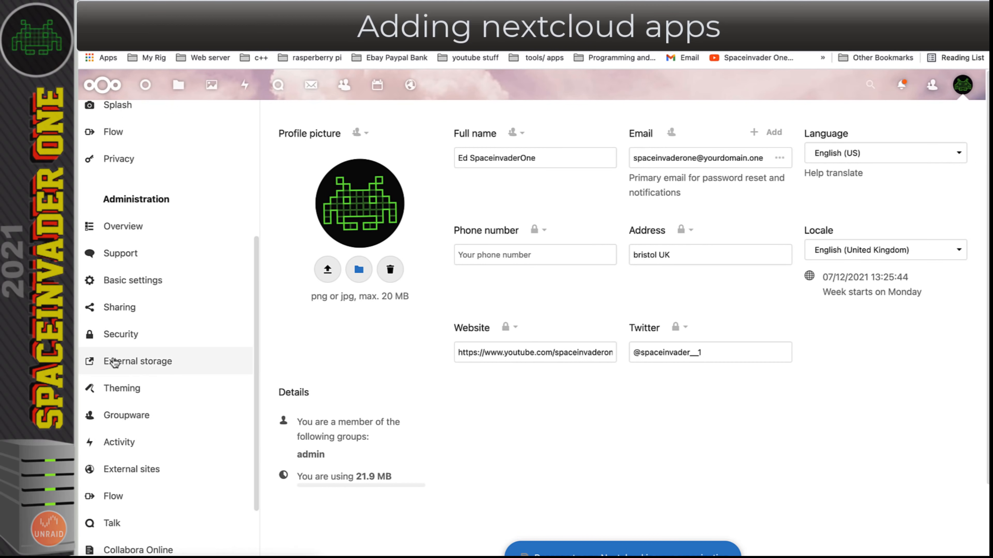
scroll(158, 363, down, 4)
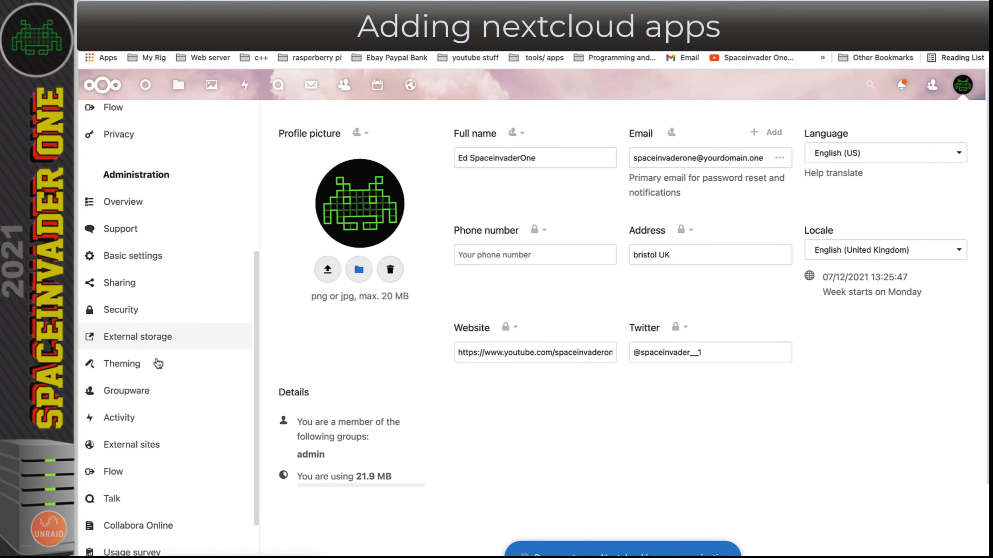
click(103, 325)
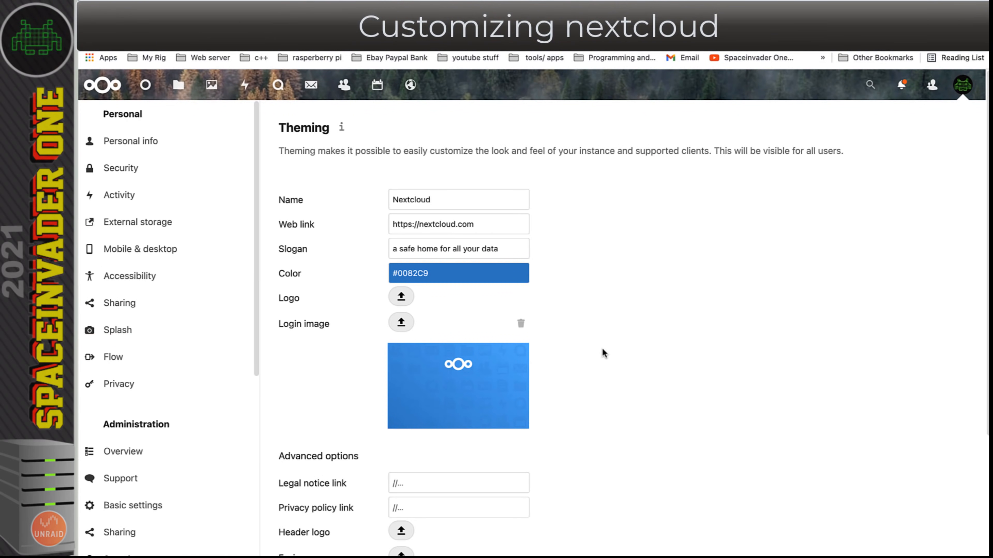
Change the instance name from Nextcloud to Spacecloud
scroll(602, 348, down, 4)
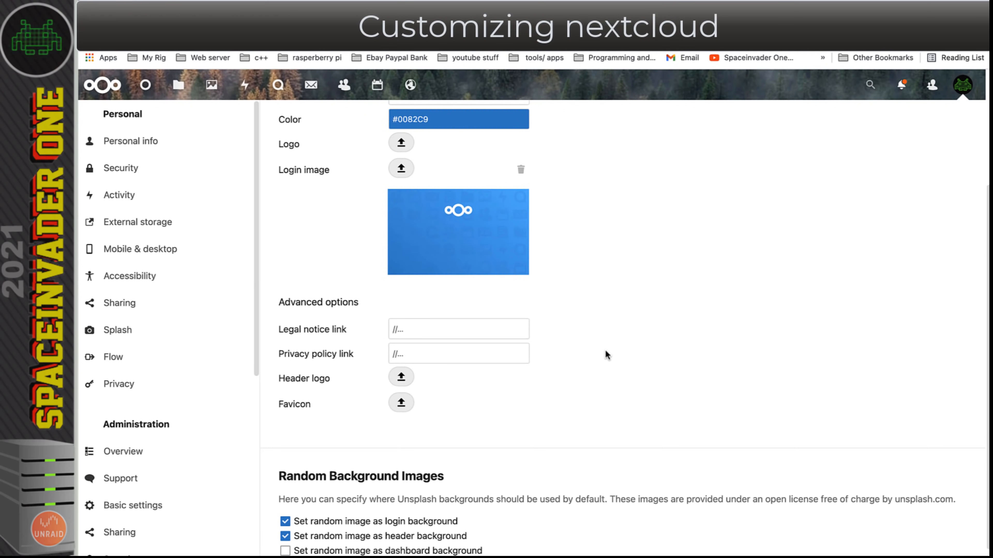
scroll(606, 355, down, 1)
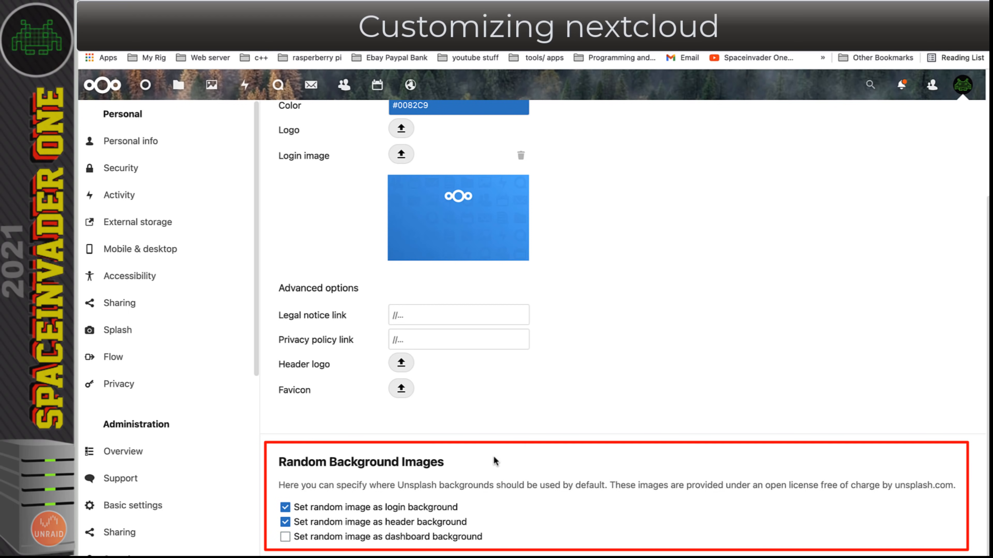
scroll(507, 448, up, 5)
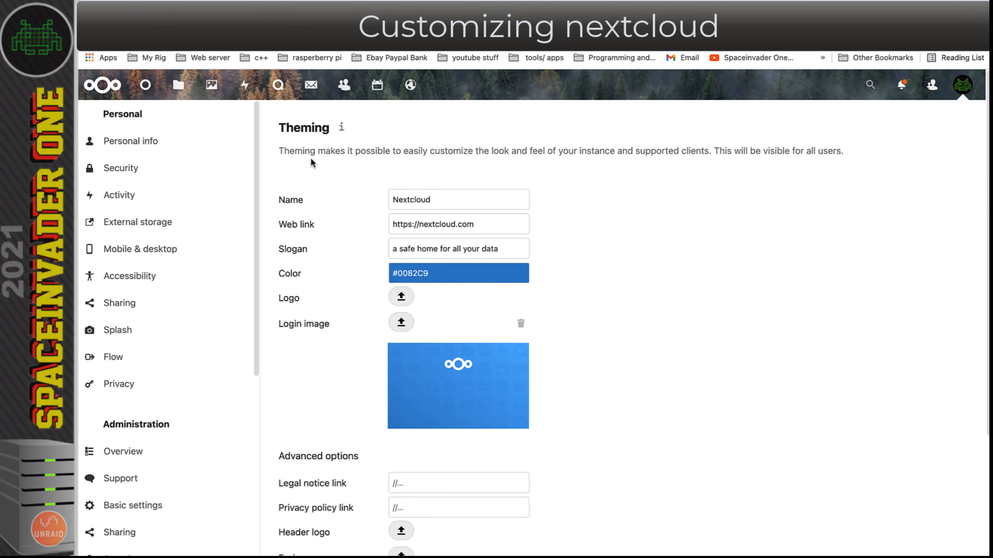
click(319, 202)
drag(432, 200, 385, 197)
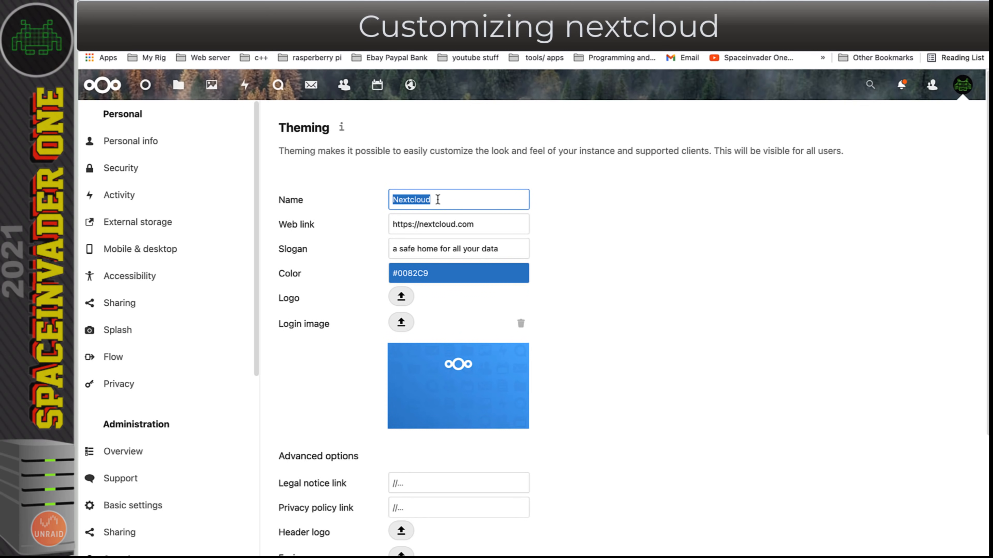
text(Spacecloud)
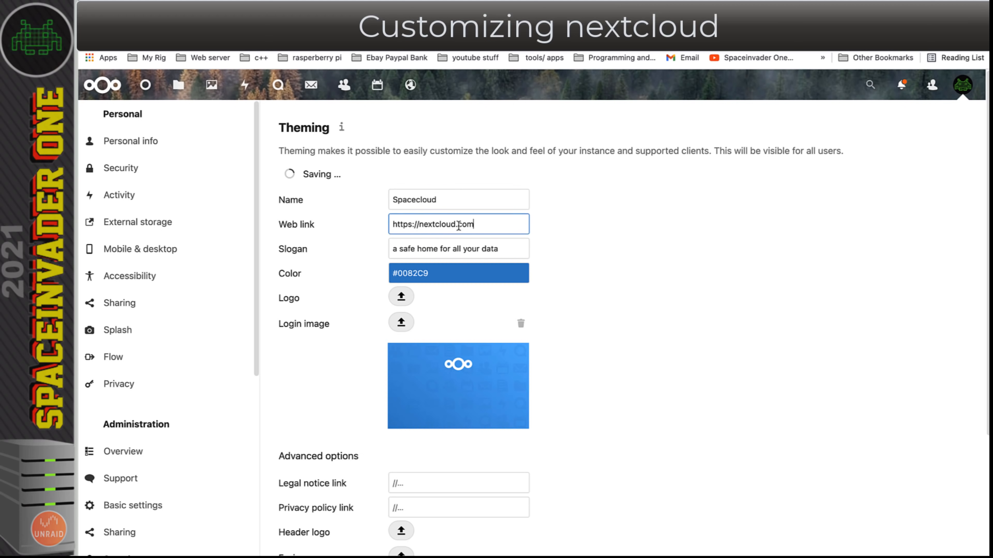
Replace the slogan with 'Not selling your data'
drag(473, 225, 381, 229)
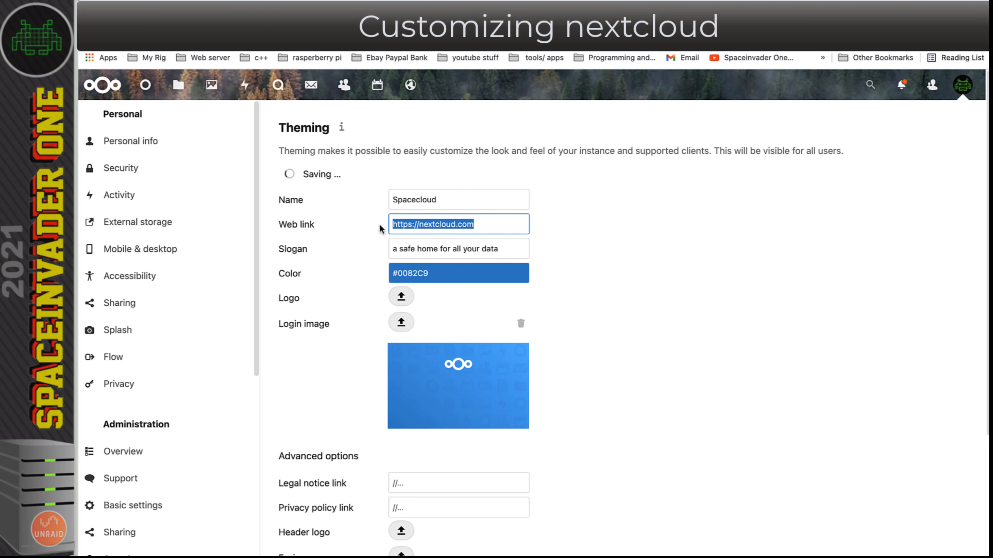
click(485, 228)
triple_click(504, 248)
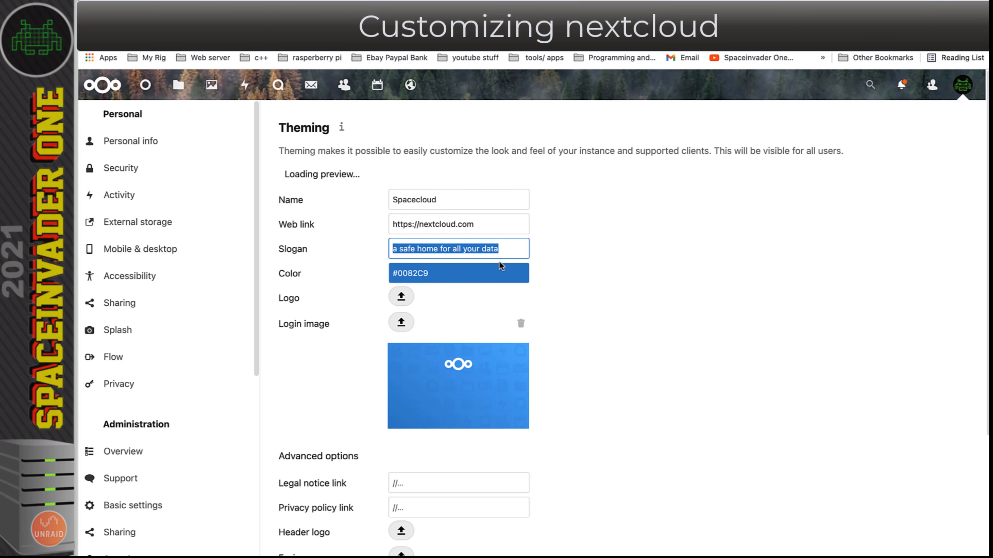
text(Not)
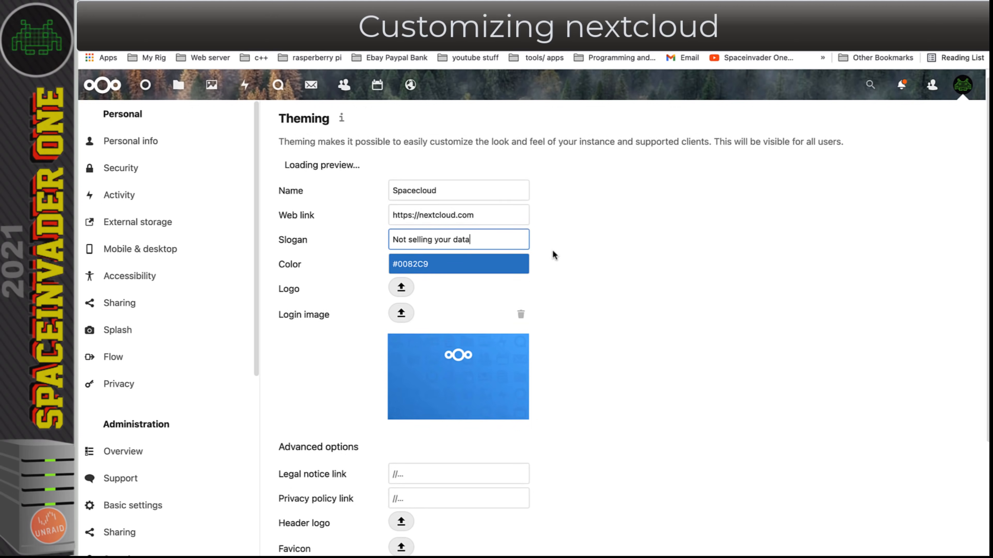
scroll(552, 250, down, 4)
scroll(370, 343, down, 1)
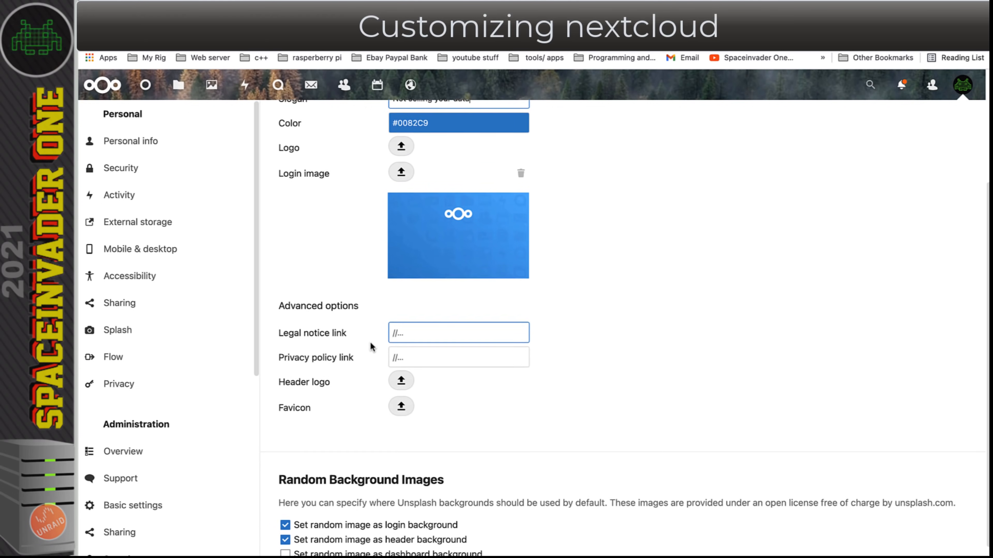
scroll(438, 348, up, 1)
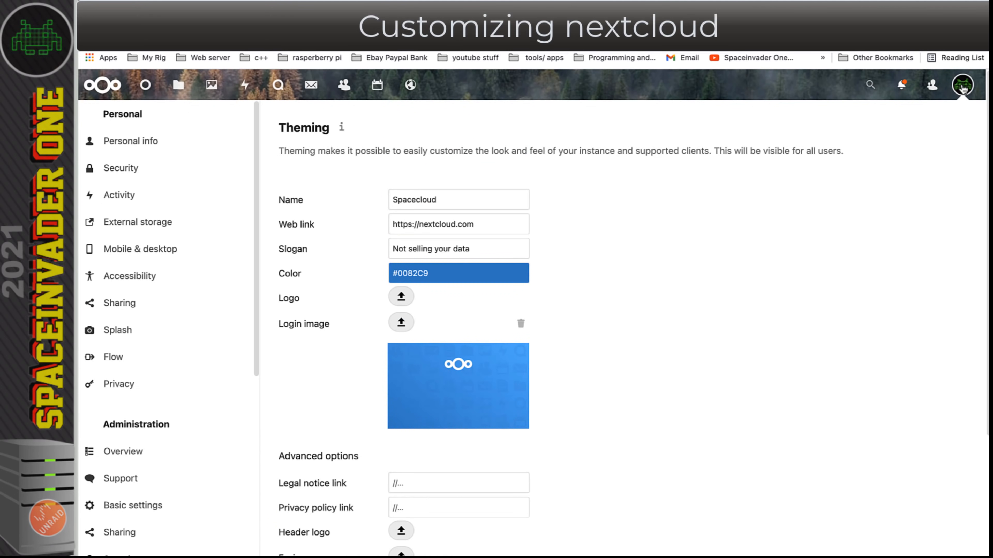
click(962, 89)
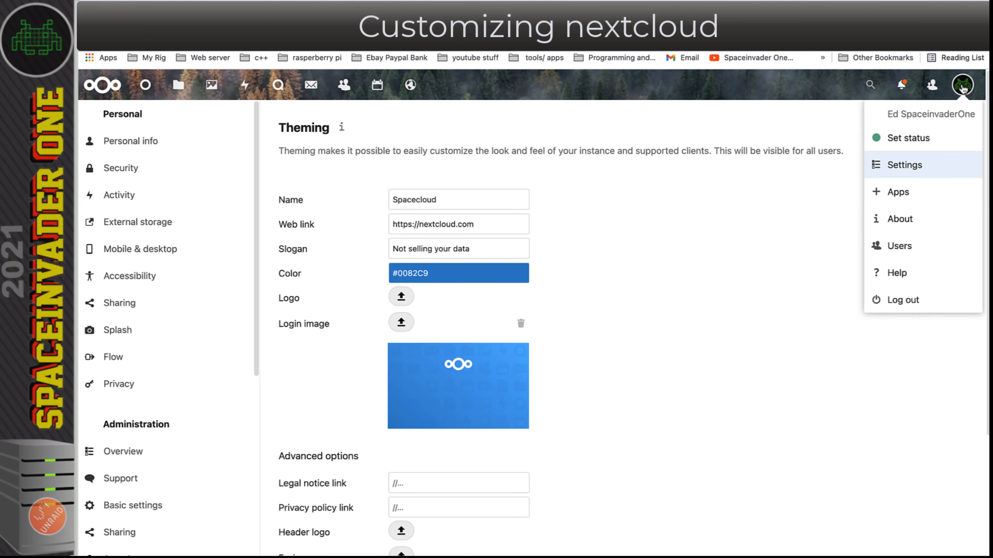
Sign out, then log back in on the Spacecloud login page with the account's username and password
click(903, 300)
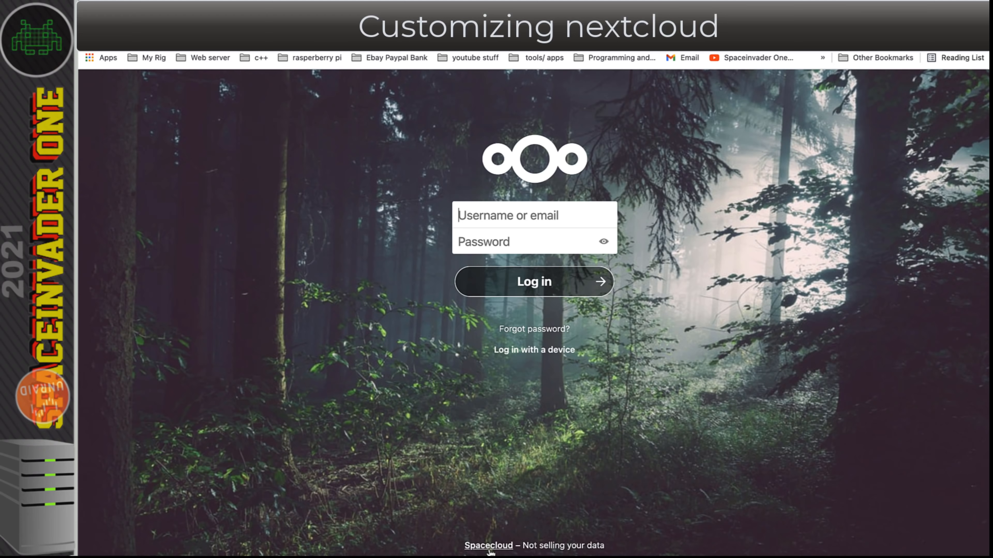
click(485, 219)
text(ed)
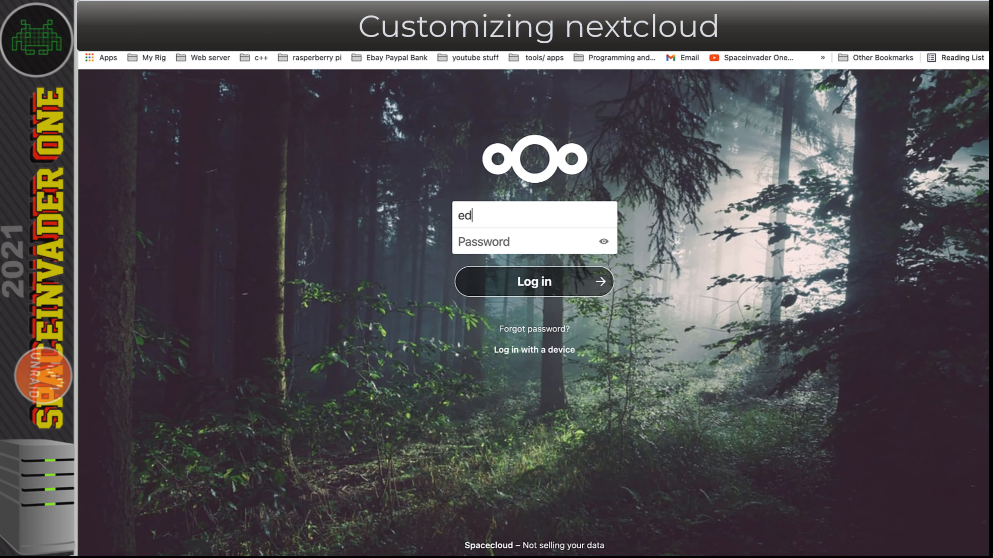
key(Tab)
text(••••••••••••••)
key(Return)
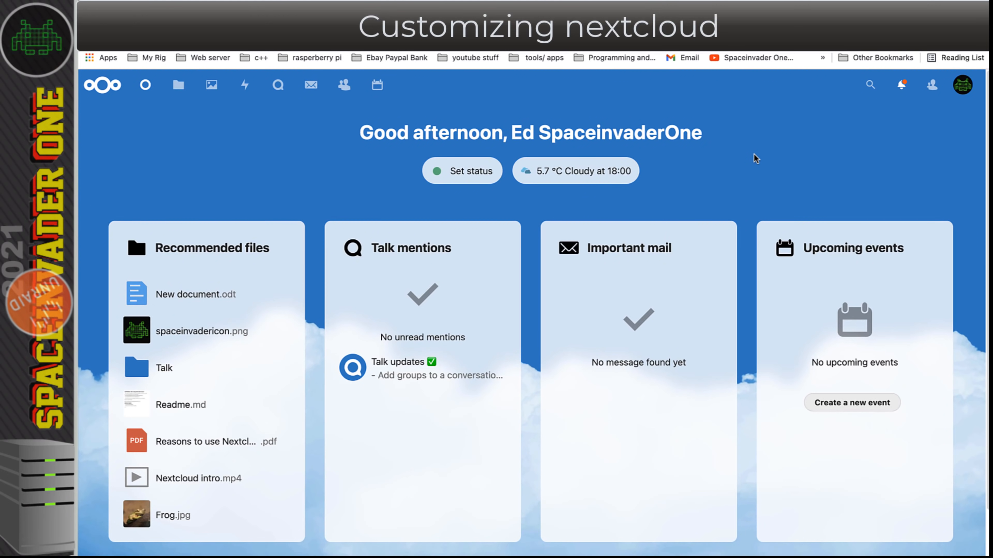
Enable Splash's random Unsplash header and dashboard backgrounds, then view the dashboard's new background
click(962, 84)
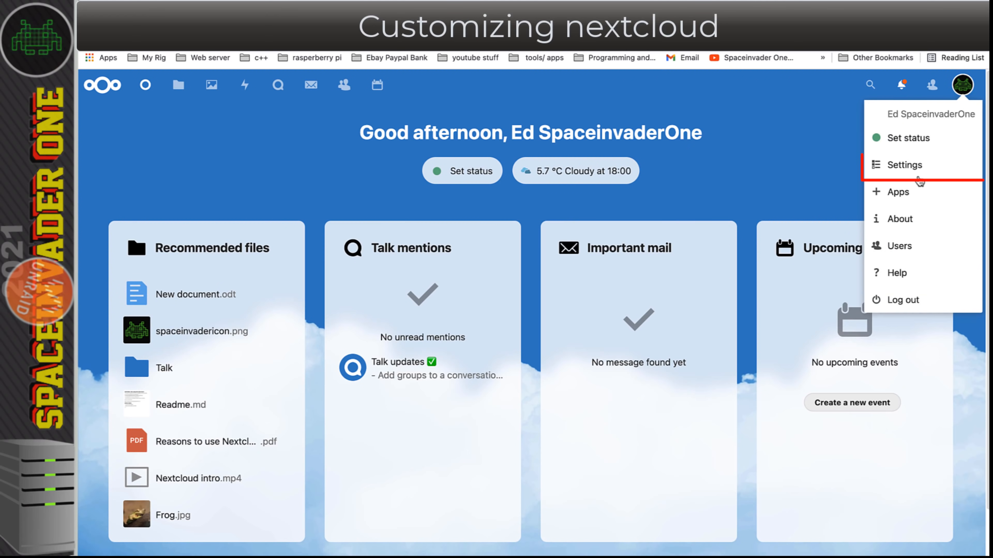
click(917, 166)
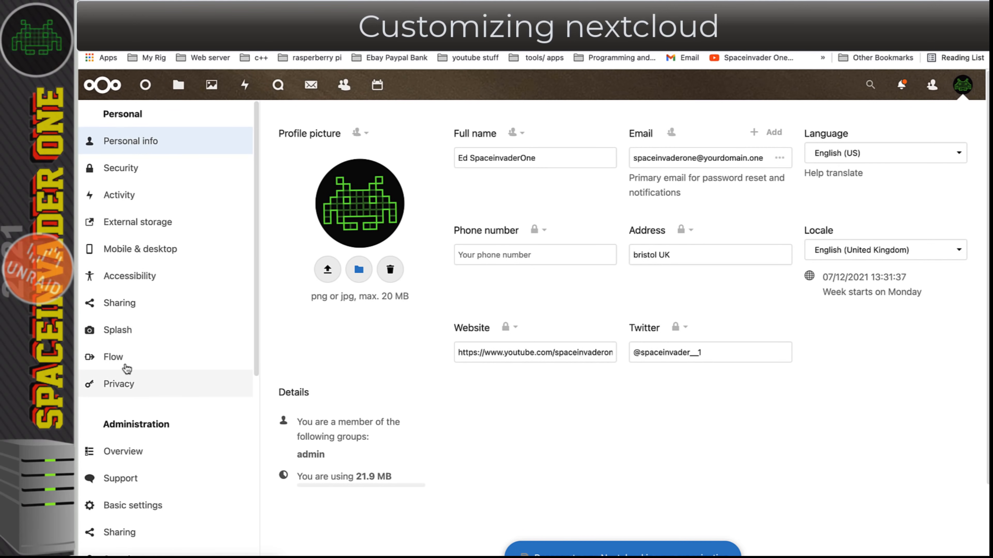
click(124, 337)
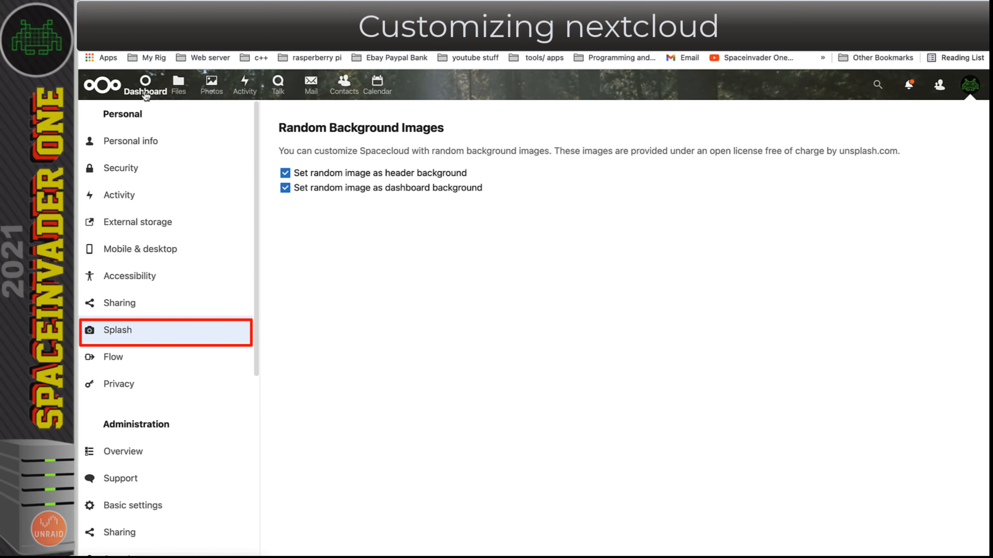
click(145, 84)
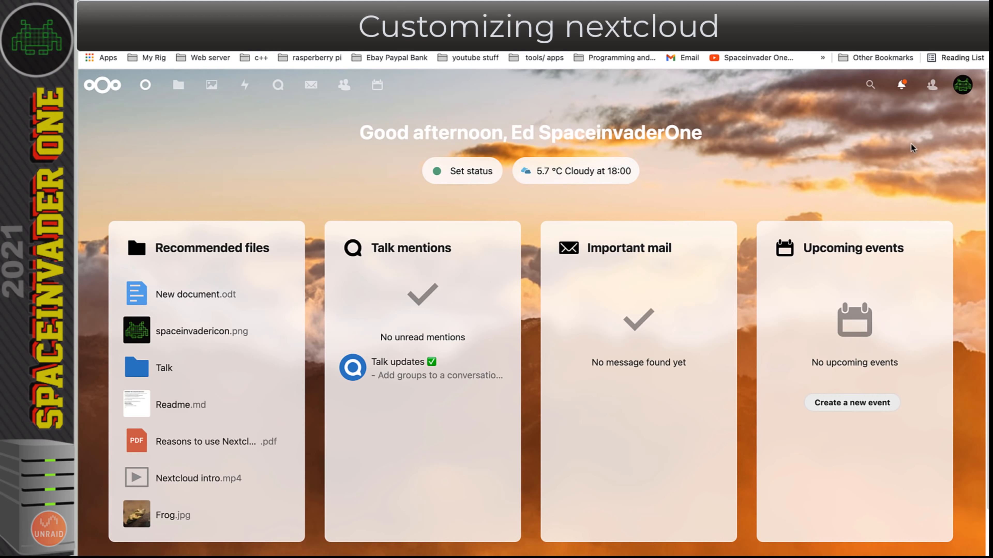
click(962, 89)
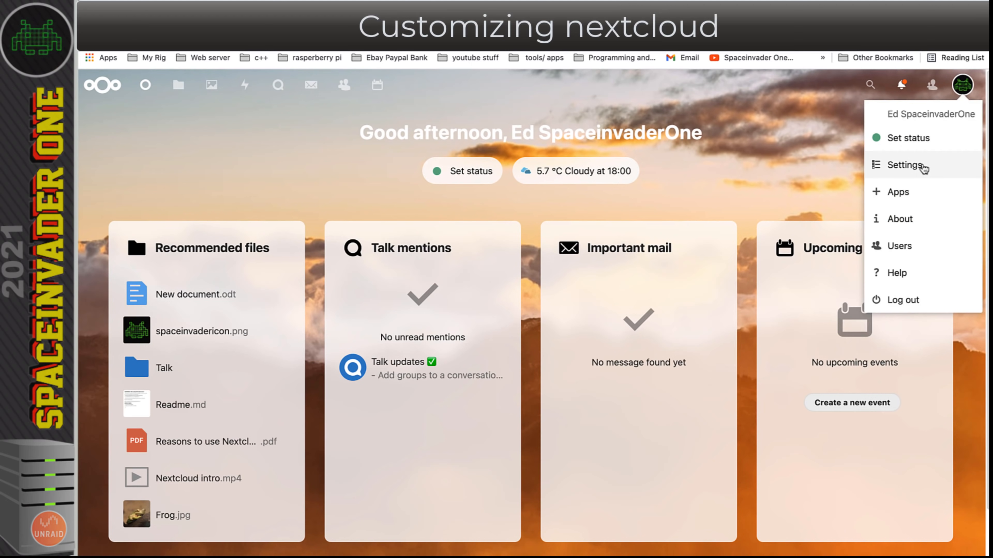
click(922, 167)
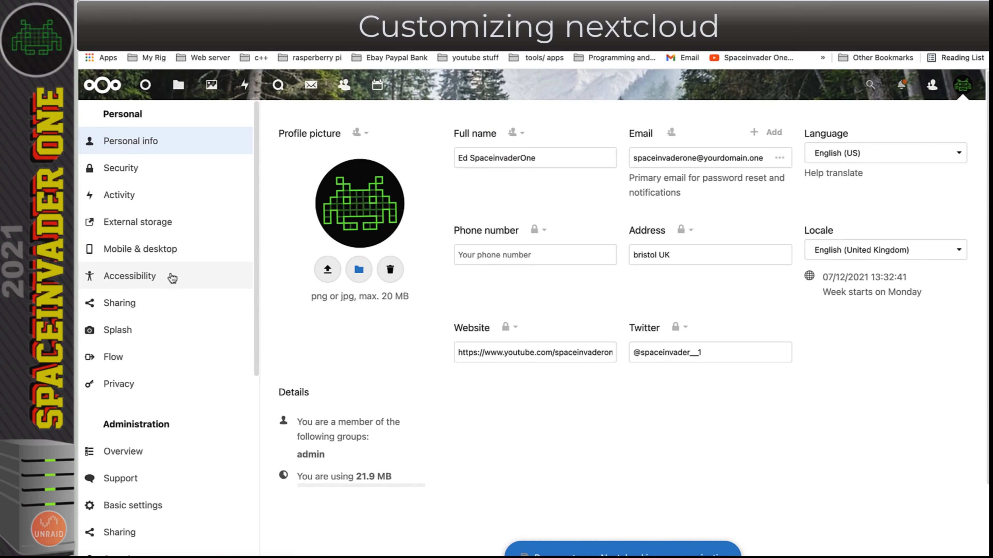
scroll(171, 280, down, 5)
scroll(171, 282, down, 4)
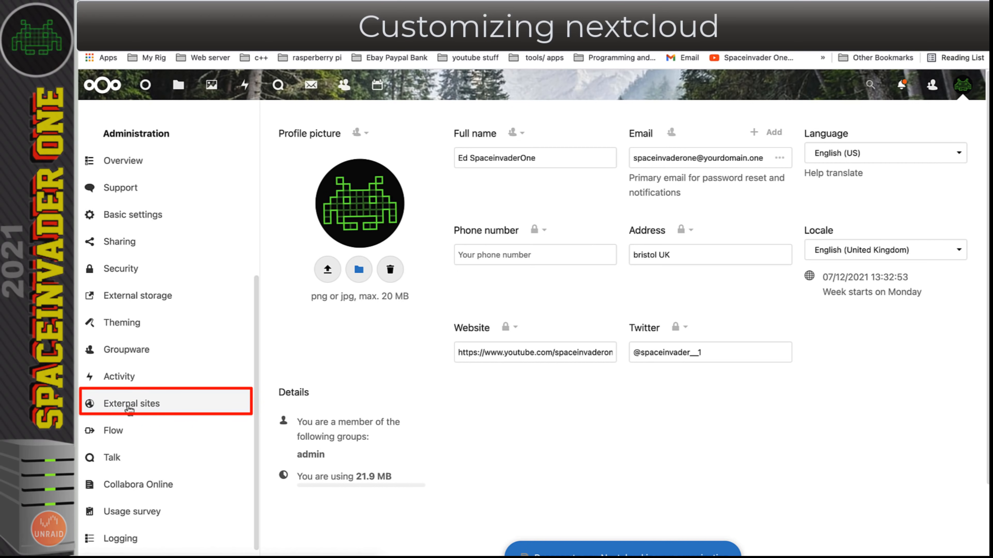
click(129, 406)
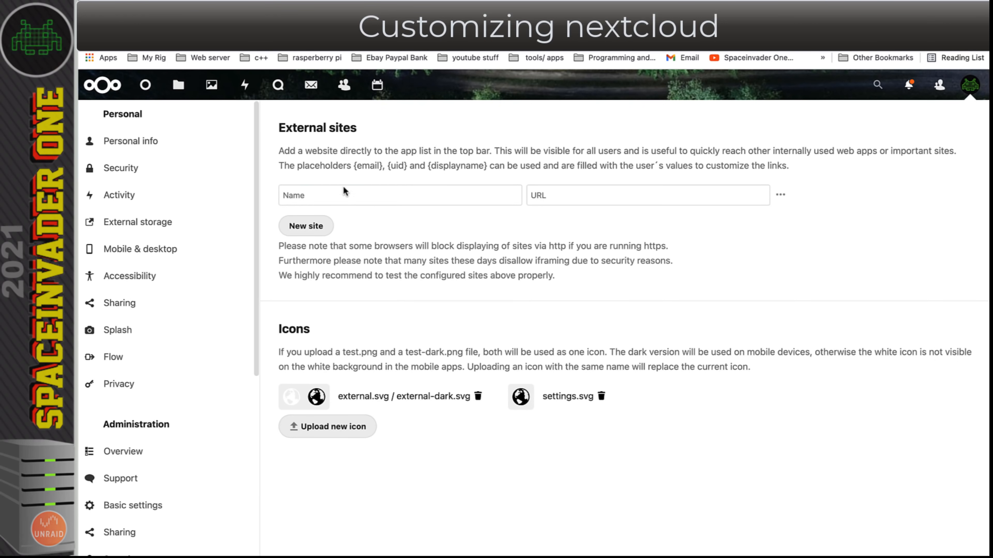
click(328, 196)
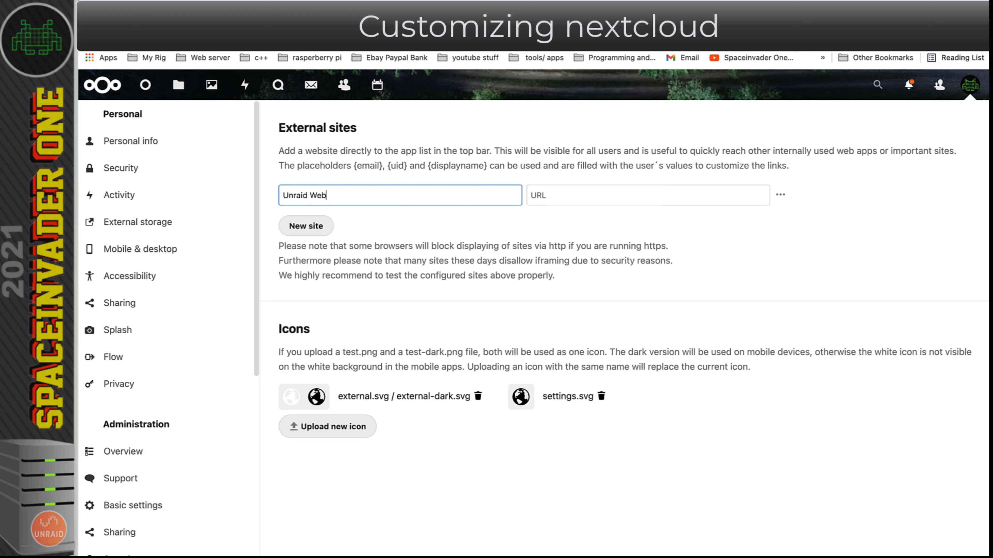
click(541, 199)
text(https://unraid.net)
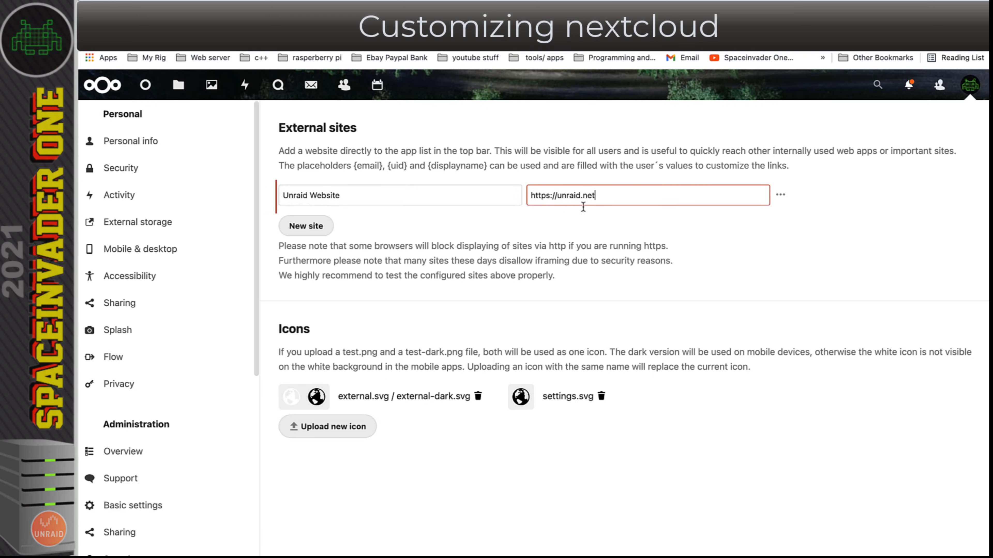
click(621, 226)
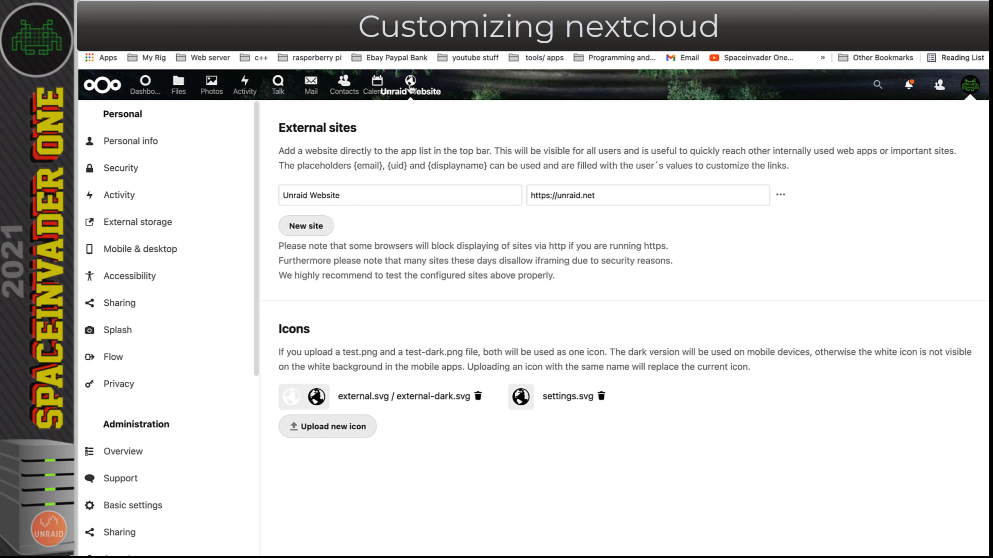
After the Unraid Website fails to embed, set it to redirect ('This site does not allow embedding')
click(410, 84)
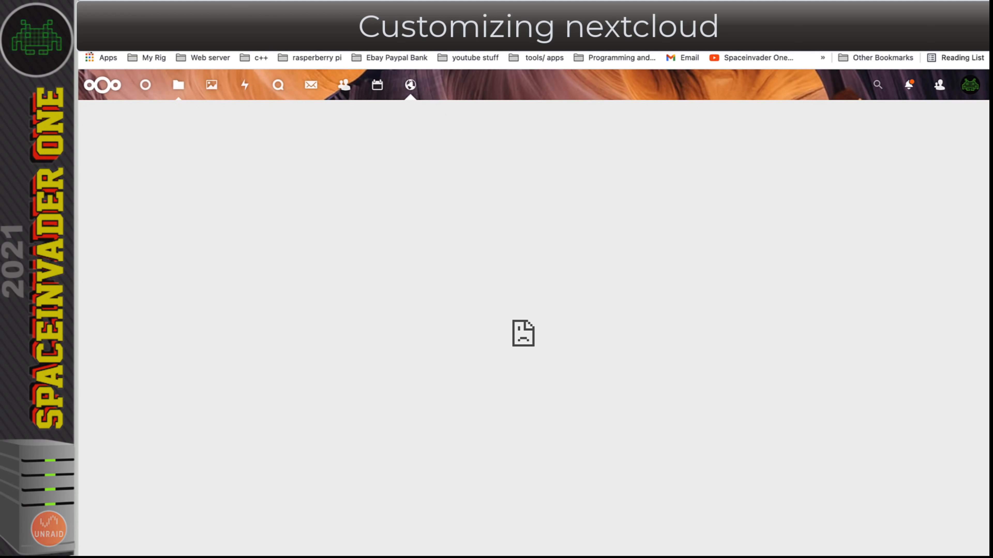
click(90, 38)
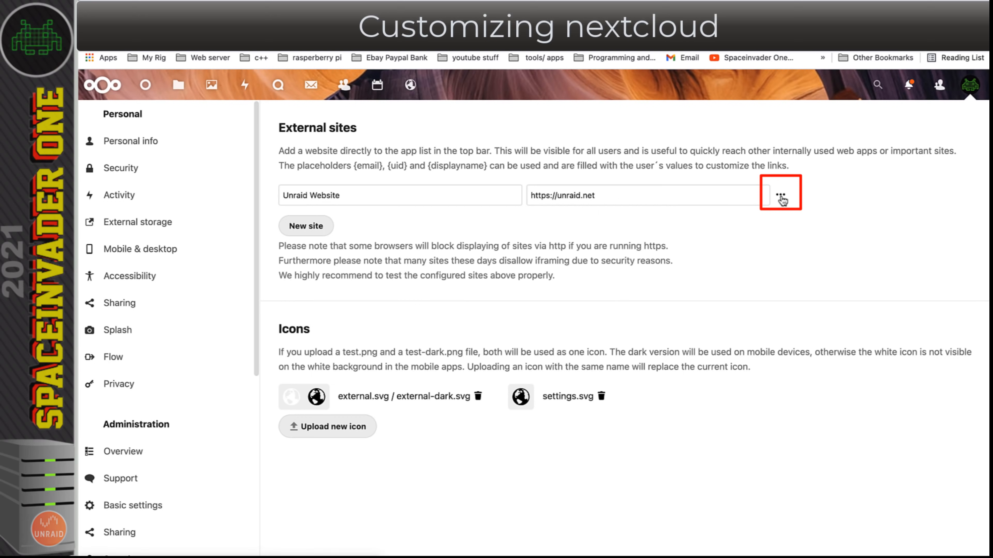
click(782, 198)
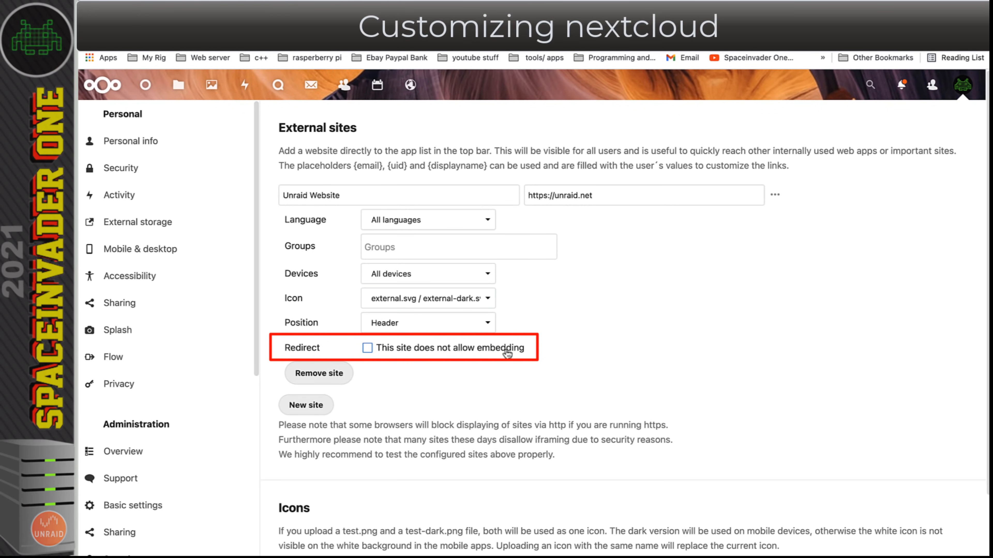
click(368, 348)
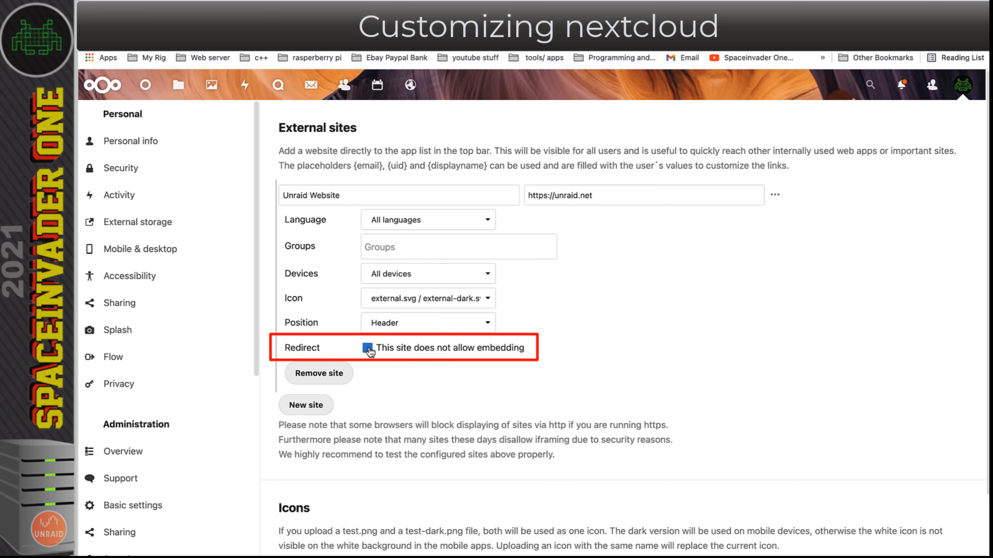
Confirm the Unraid Website link now opens unraid.net, then return to the dashboard
click(411, 83)
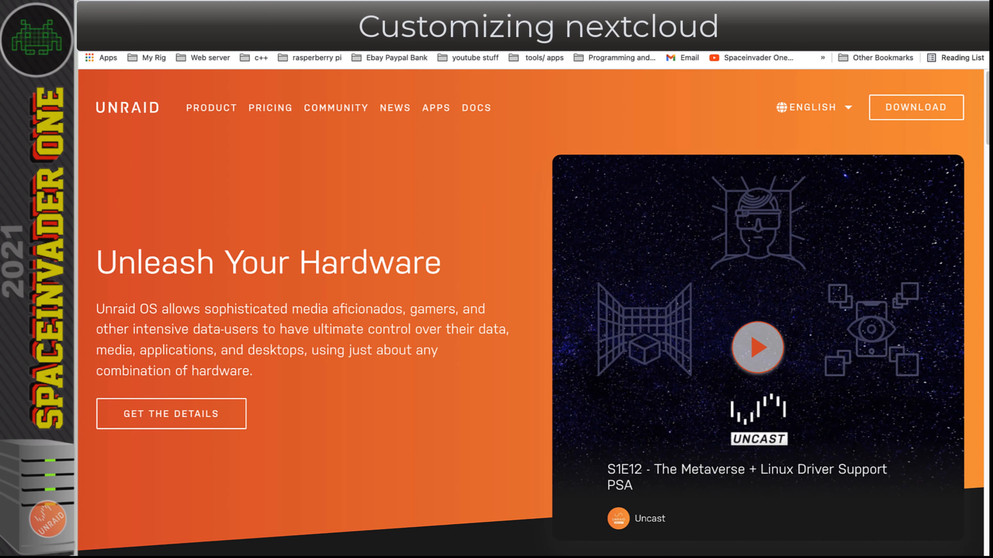
click(93, 34)
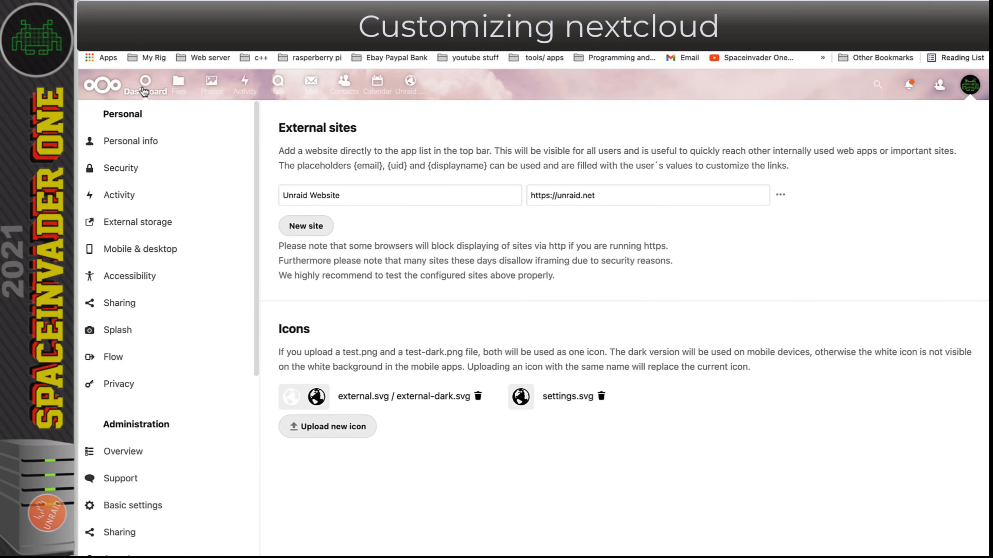
click(144, 88)
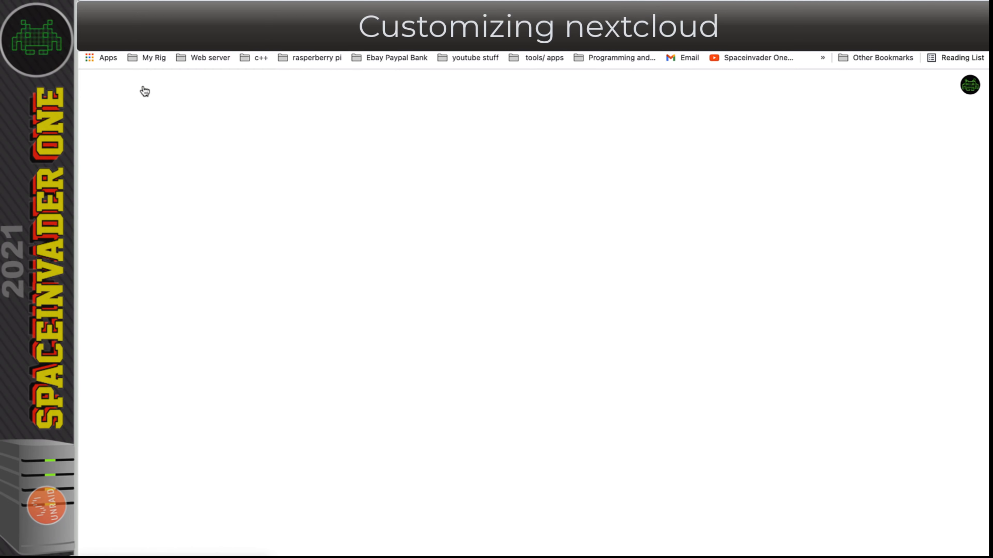